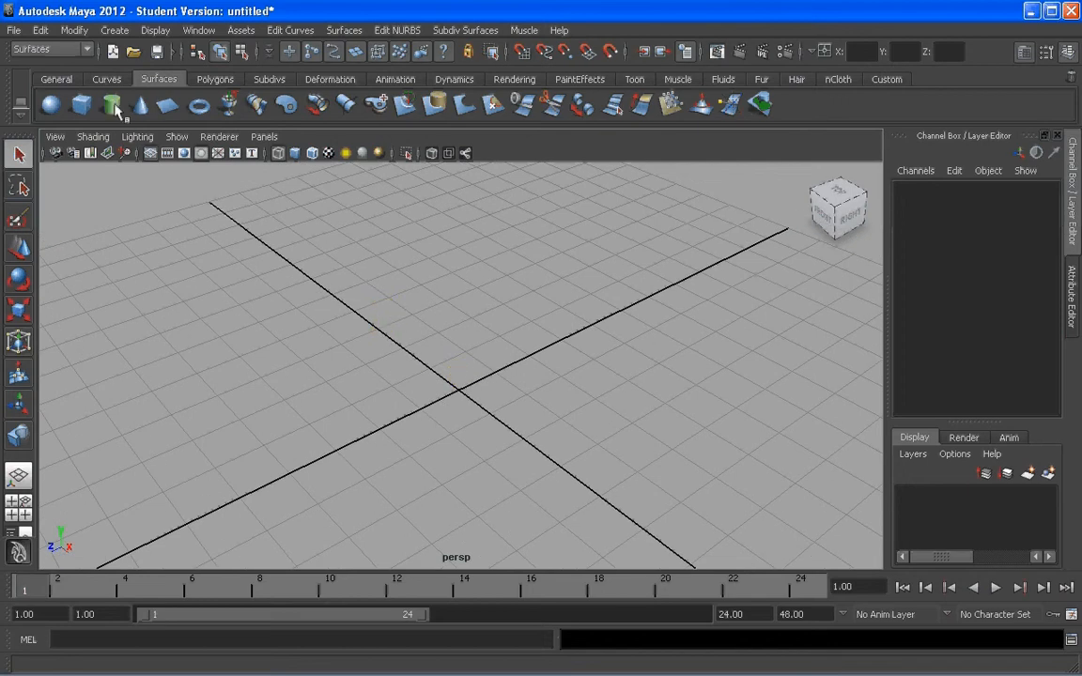
Step: Switch to the four-view layout and enlarge the top view by making the other views smaller
left_click(536, 404)
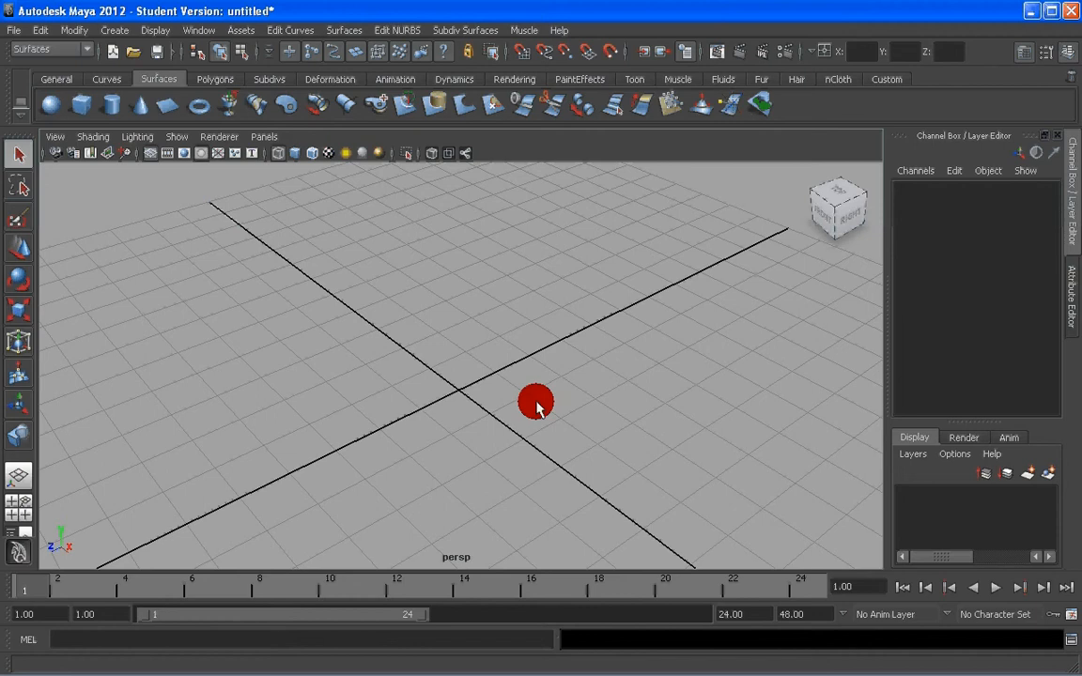
left_click(22, 507)
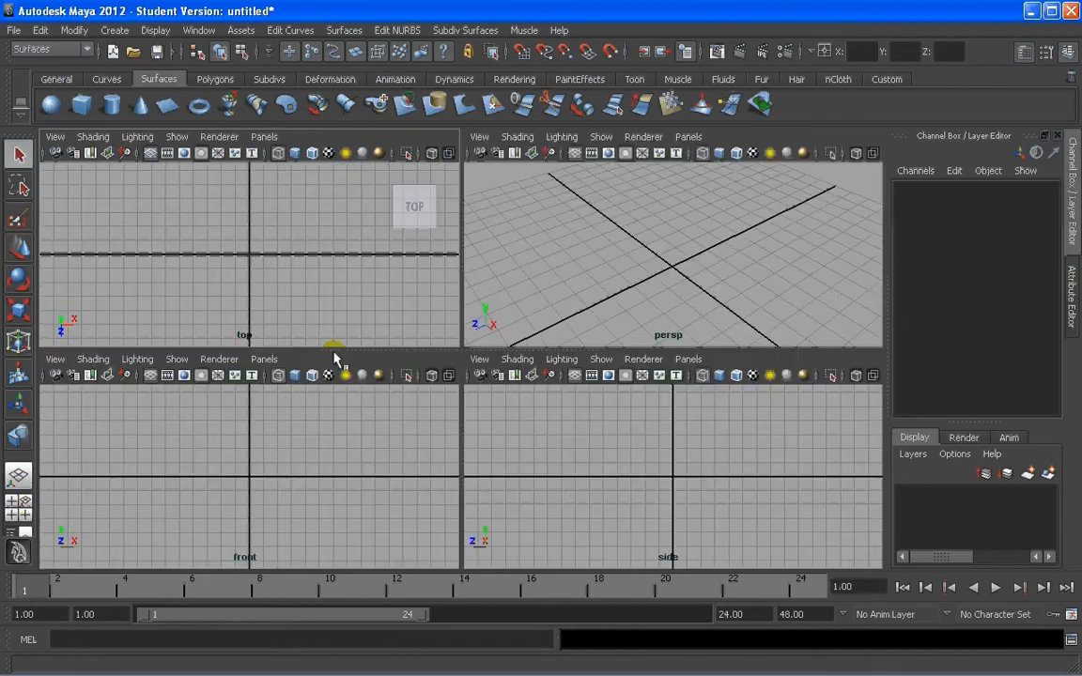
left_click_drag(333, 349, 376, 456)
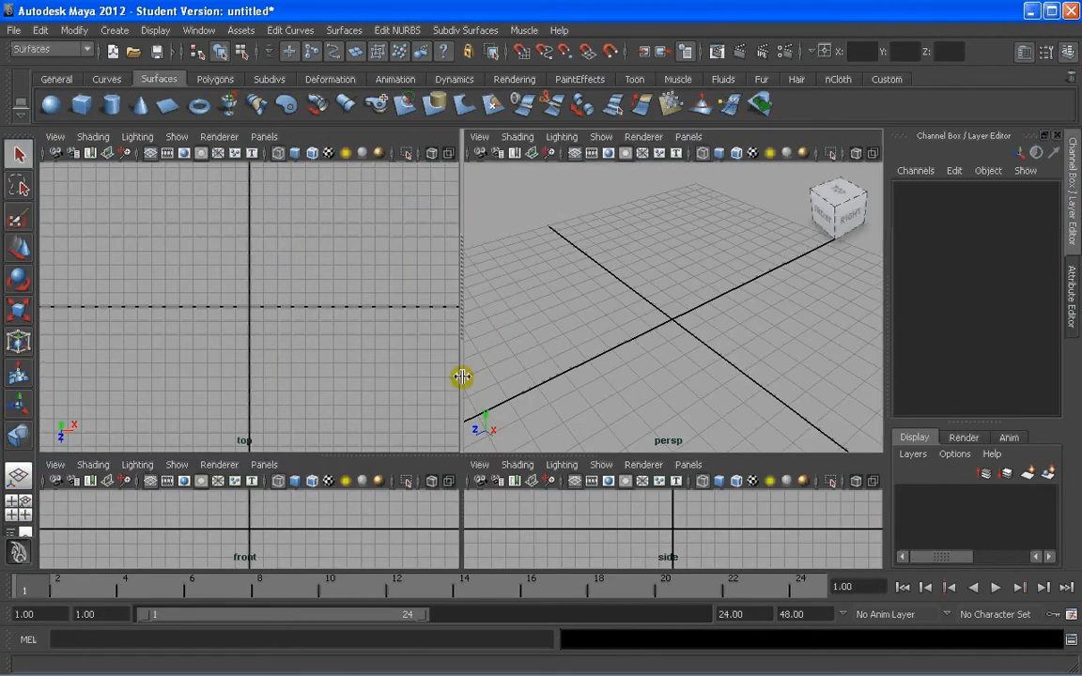
left_click_drag(463, 377, 698, 377)
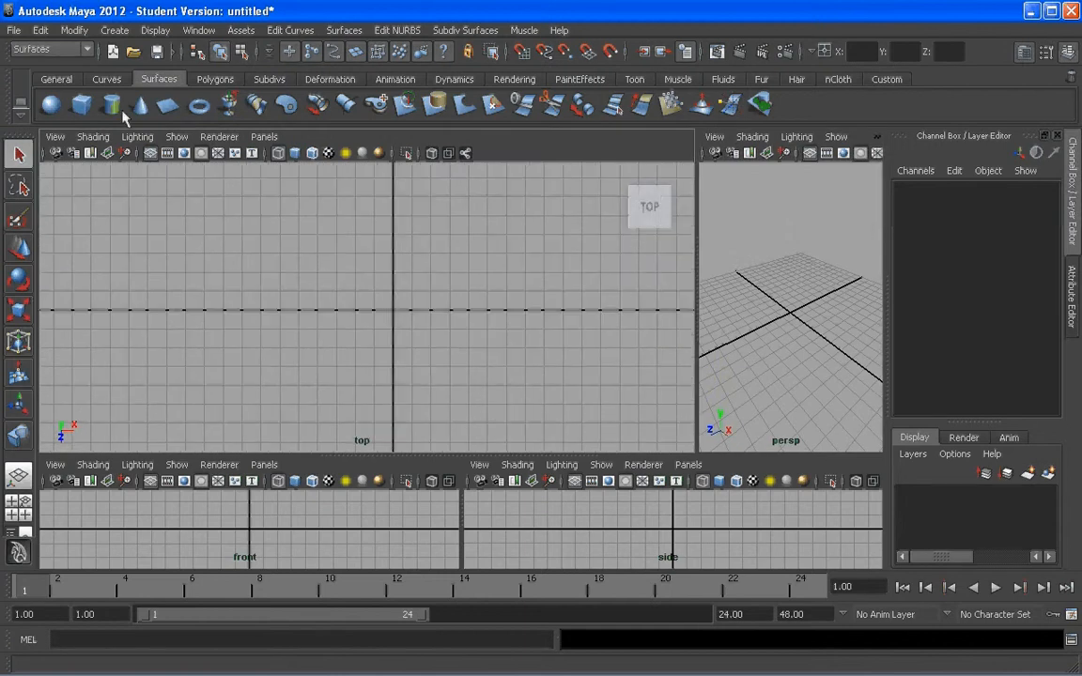
Step: Create a NURBS circle at the origin and select it in the top view
left_click(109, 80)
left_click(52, 104)
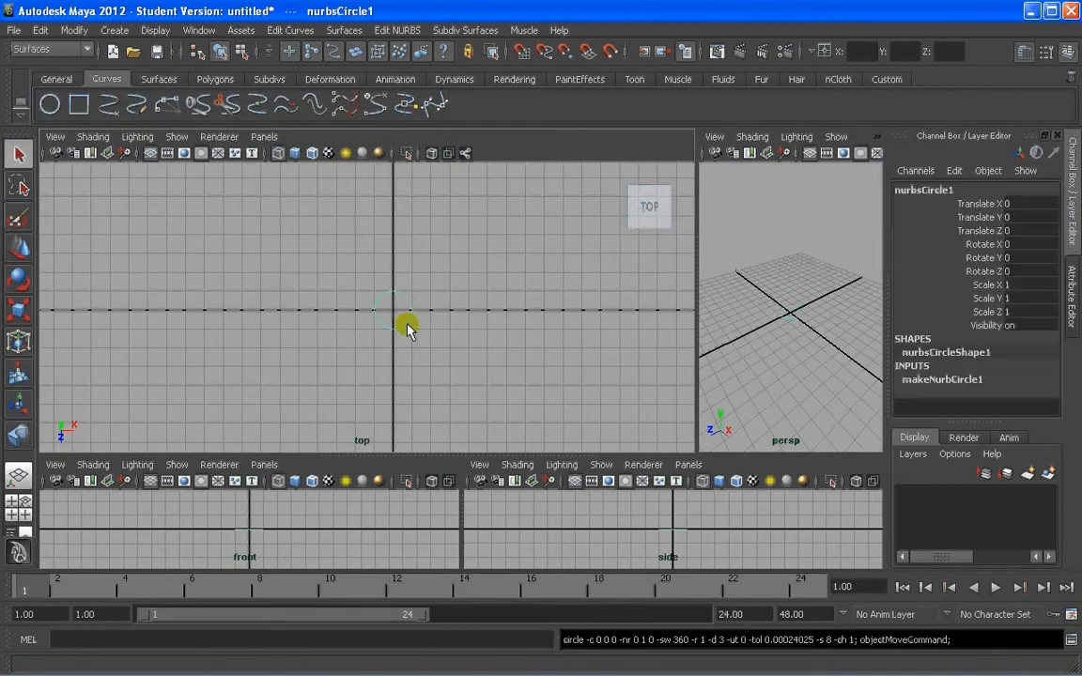
scroll(403, 326, "up", 3)
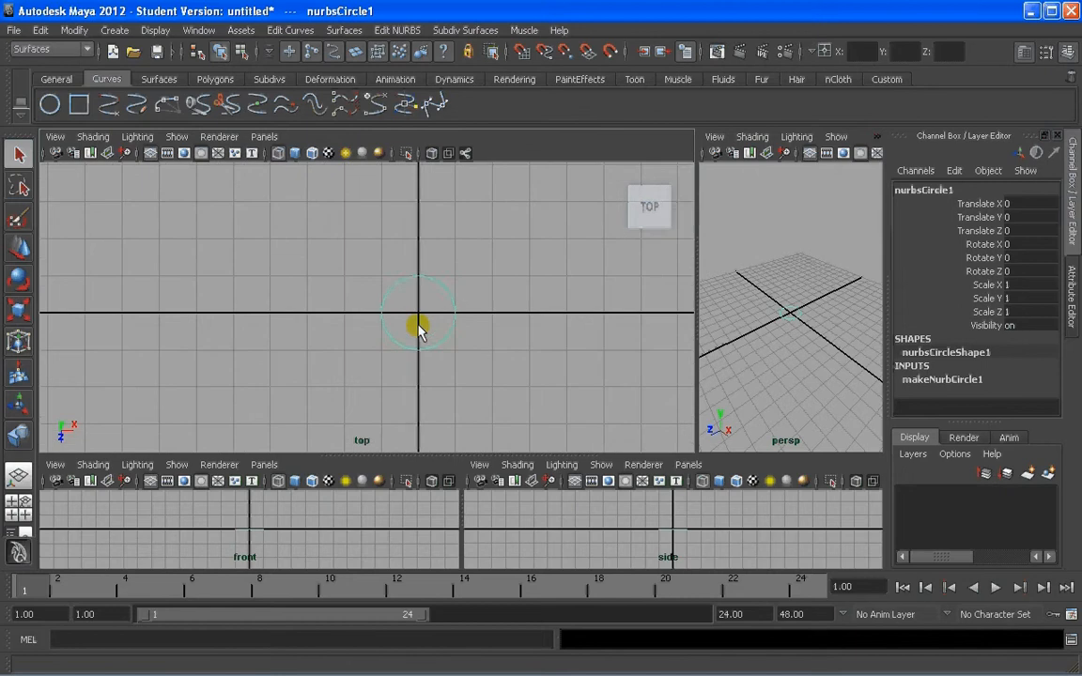
scroll(418, 329, "up", 2)
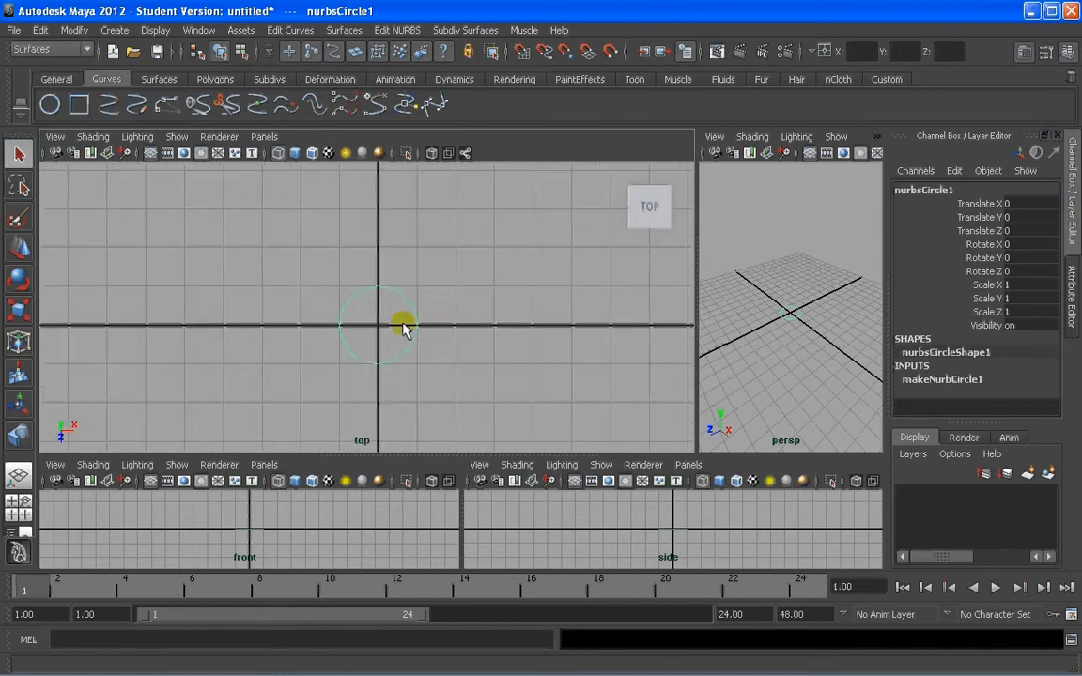
left_click(431, 307)
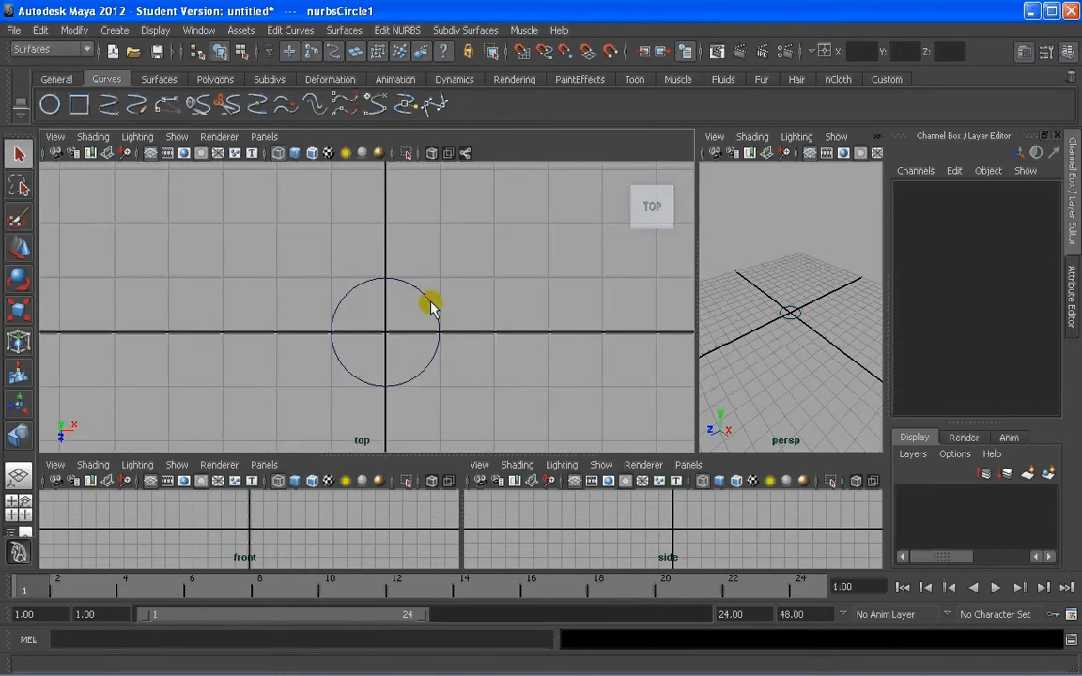
left_click(430, 306)
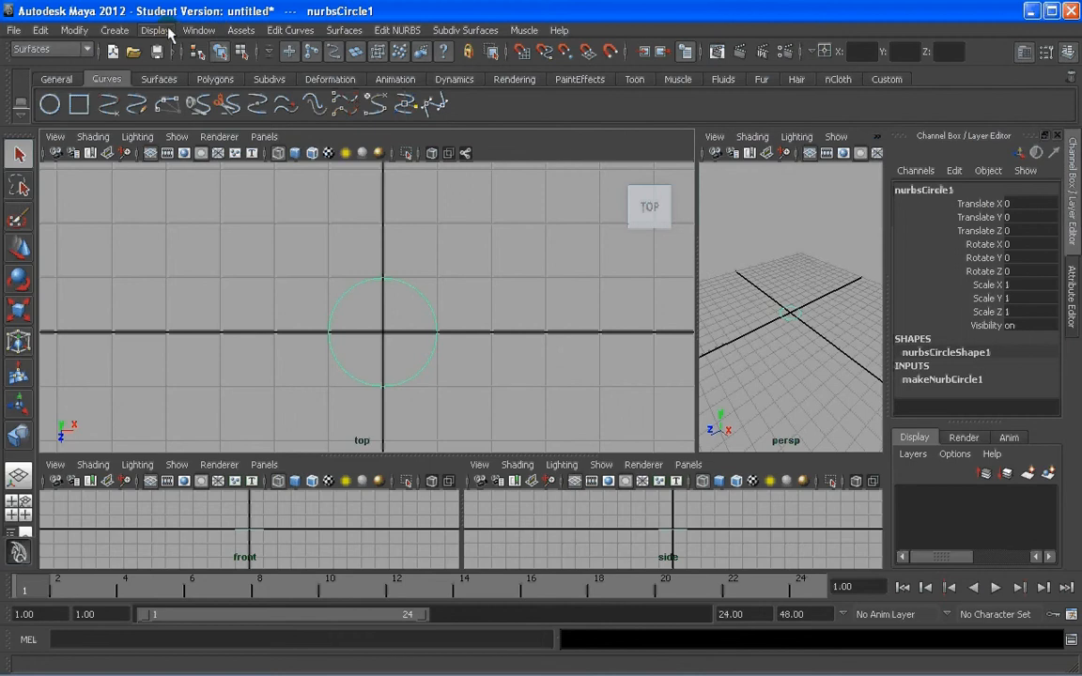
Step: Rebuild the circle as a uniform cubic curve with 5 spans
left_click(291, 31)
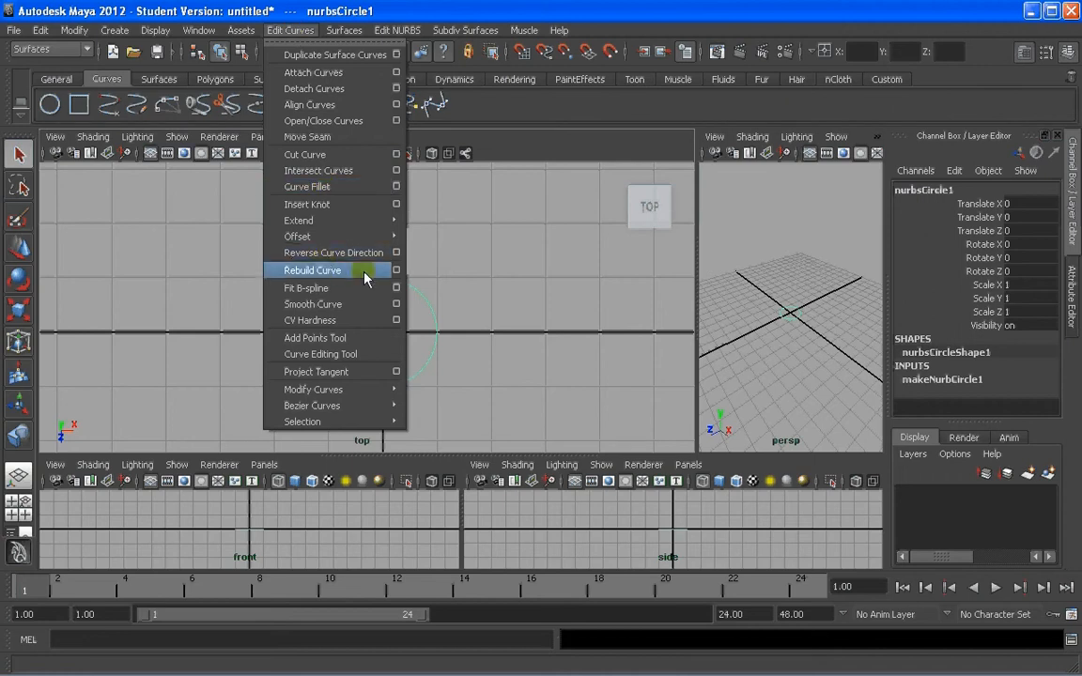
left_click(395, 272)
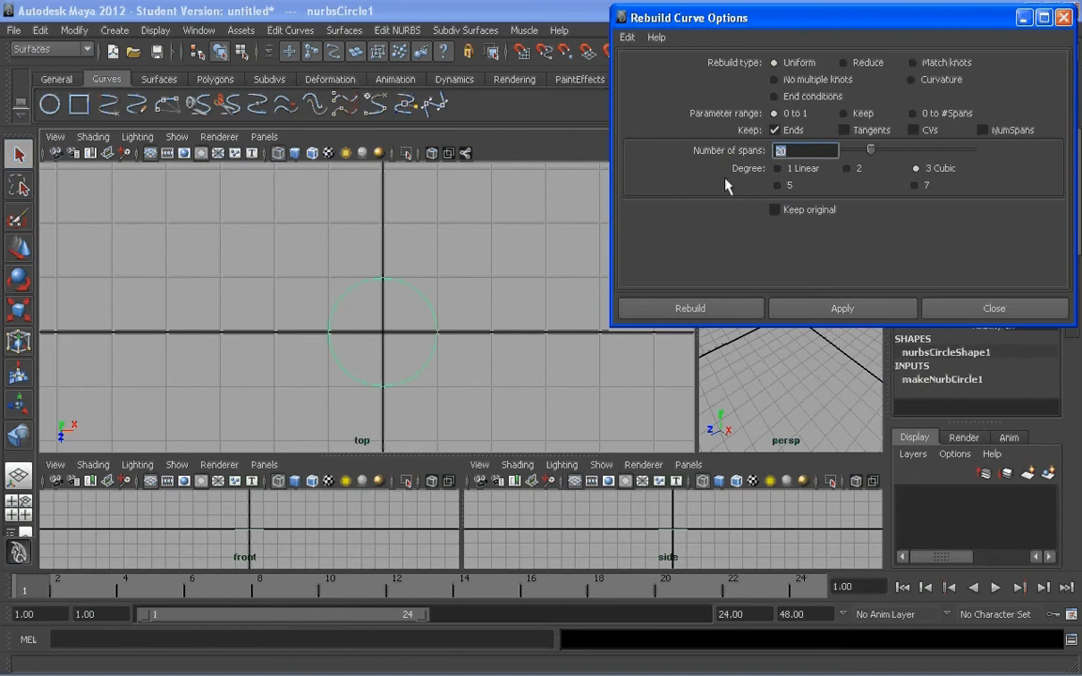
type("5")
left_click(701, 310)
left_click(428, 306)
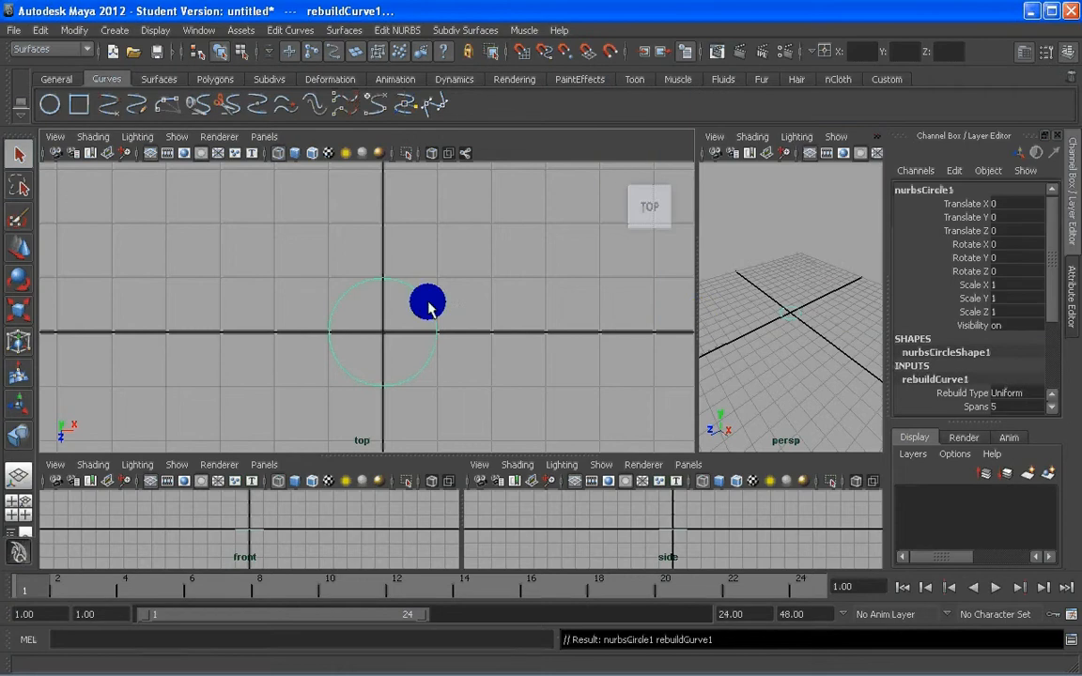
Step: Examine the rebuilt circle's control vertices and its edit points in component mode in the top view
right_click_drag(428, 307, 375, 302)
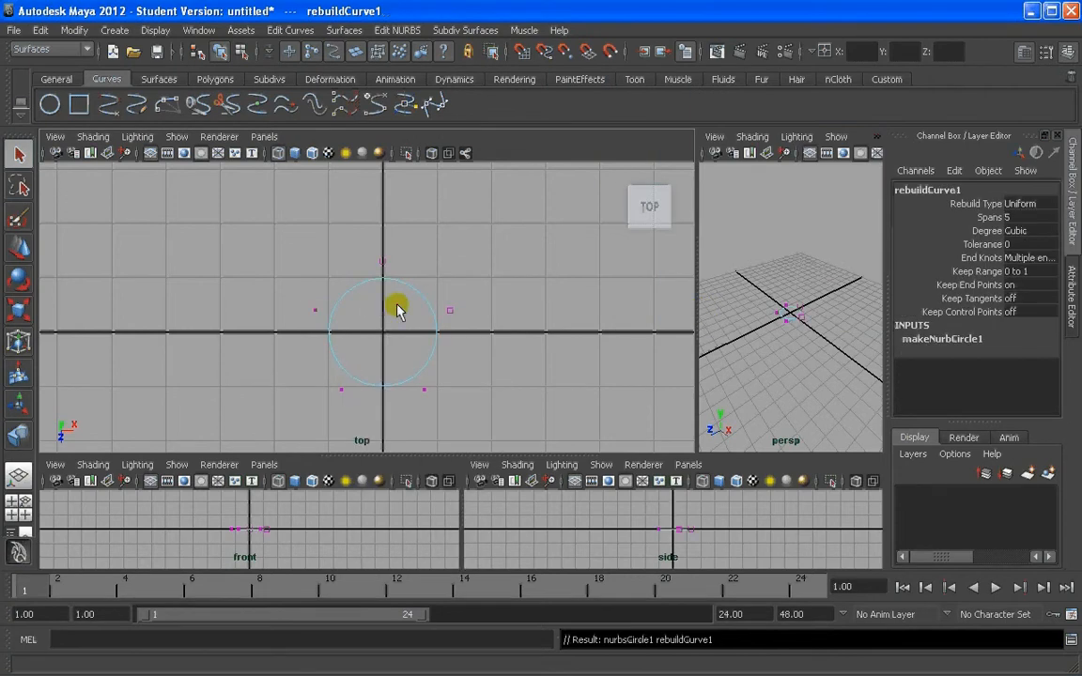
right_click(412, 288)
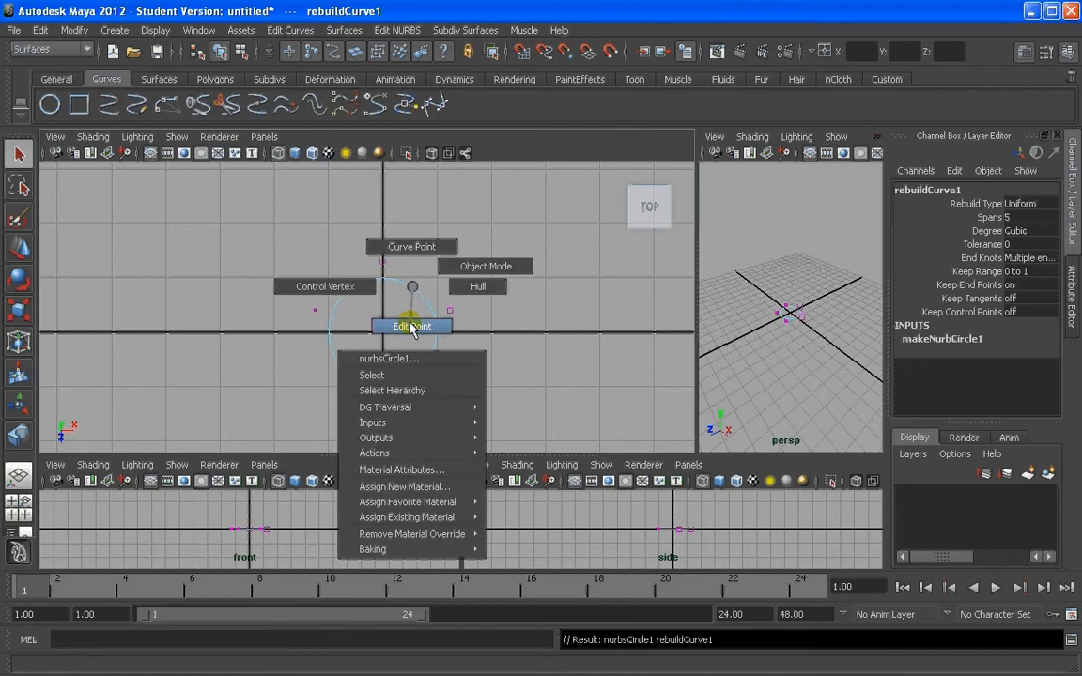
left_click(400, 322)
left_click_drag(401, 299, 321, 374)
scroll(406, 402, "up", 1)
left_click_drag(414, 380, 467, 313)
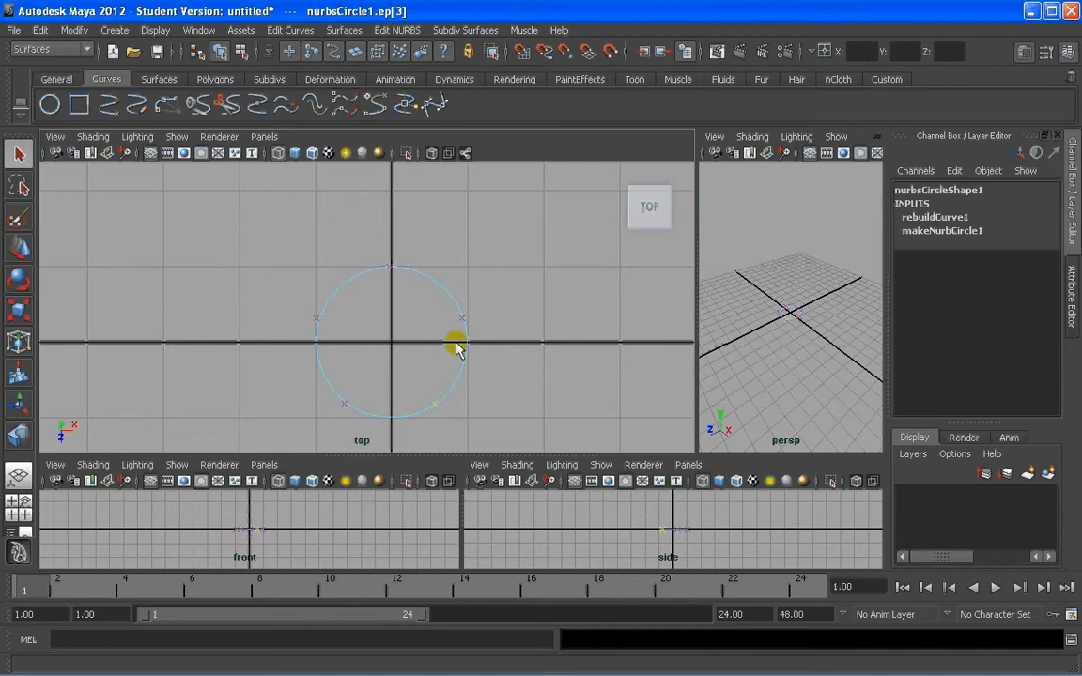
scroll(520, 350, "up", 1)
scroll(355, 335, "down", 2)
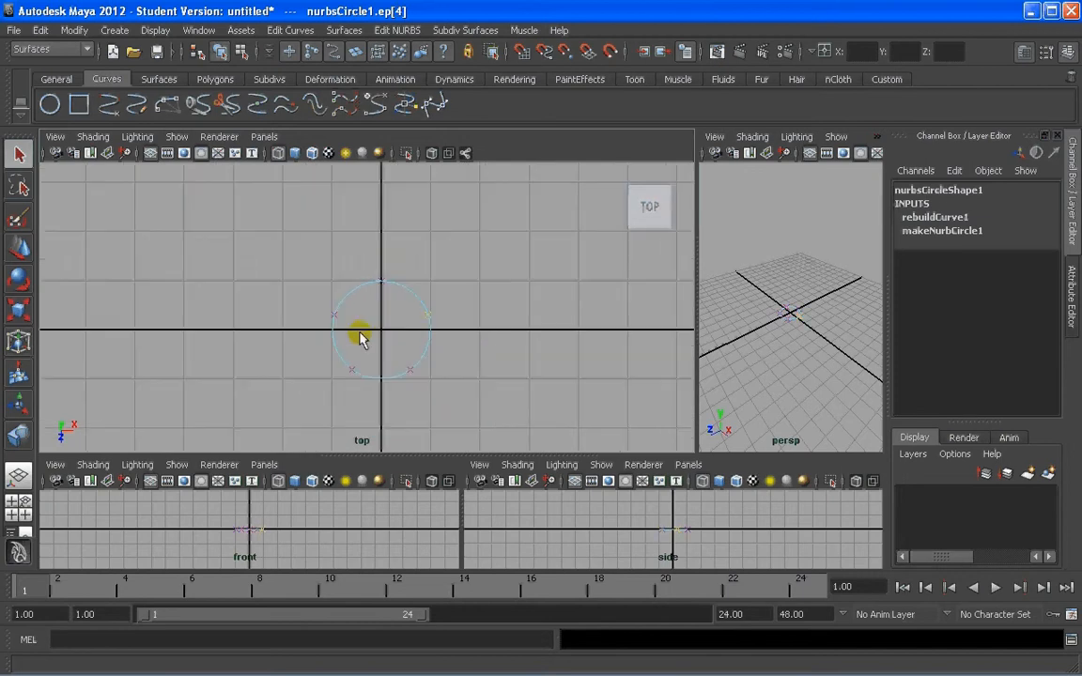
scroll(364, 321, "up", 3)
scroll(321, 330, "down", 3)
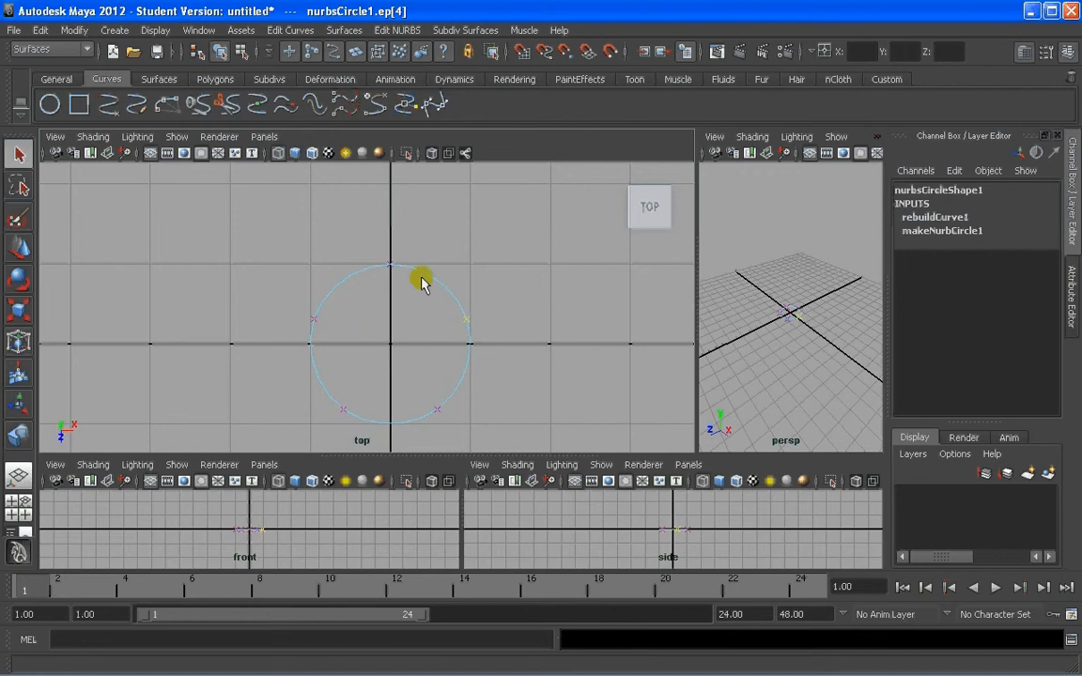
right_click_drag(421, 281, 399, 280)
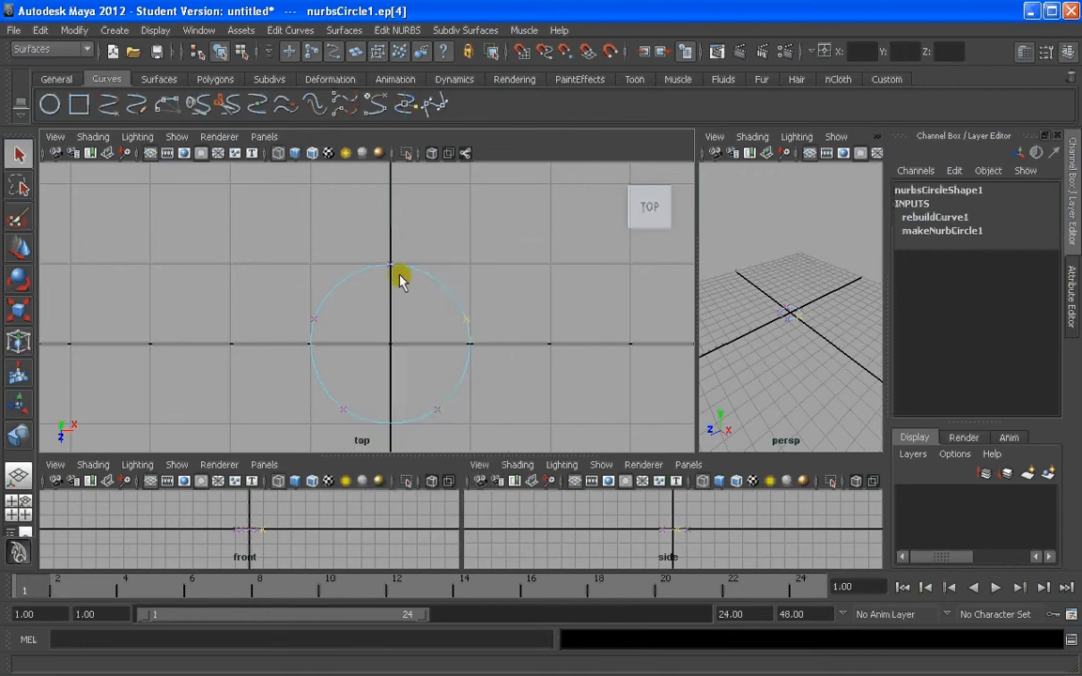
left_click(249, 232)
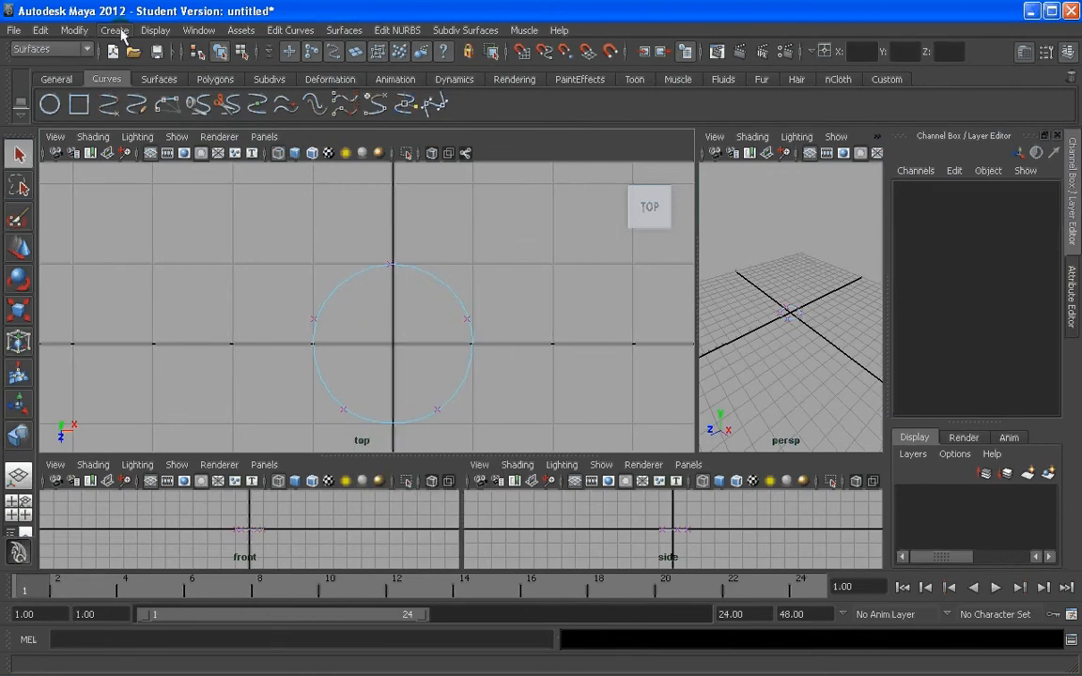
left_click(115, 31)
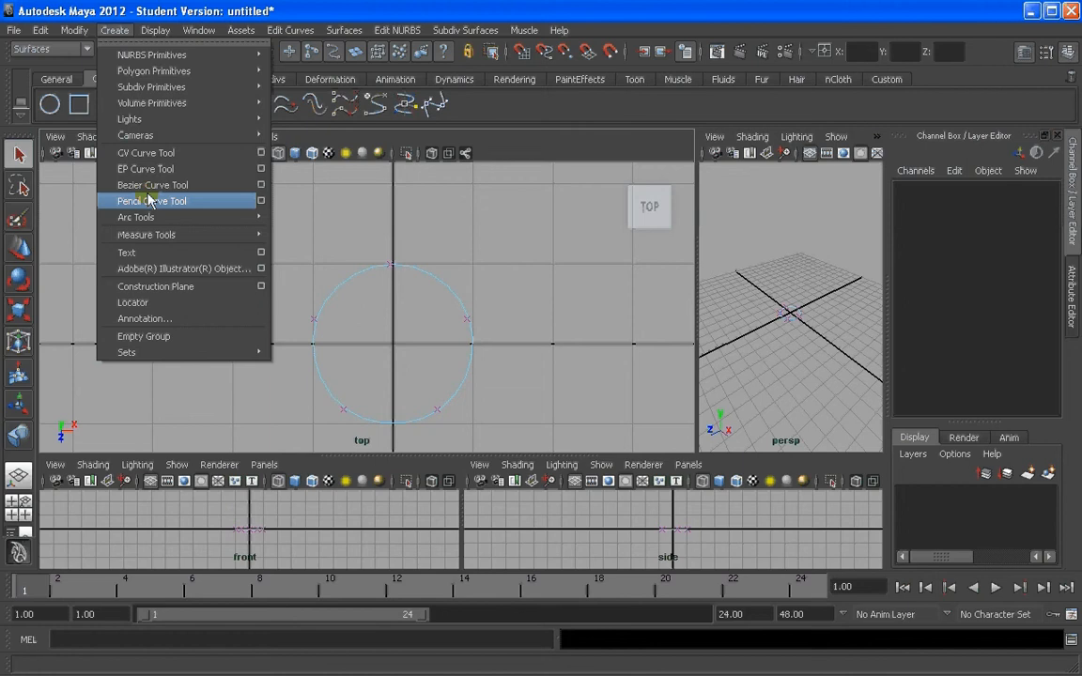
left_click(261, 152)
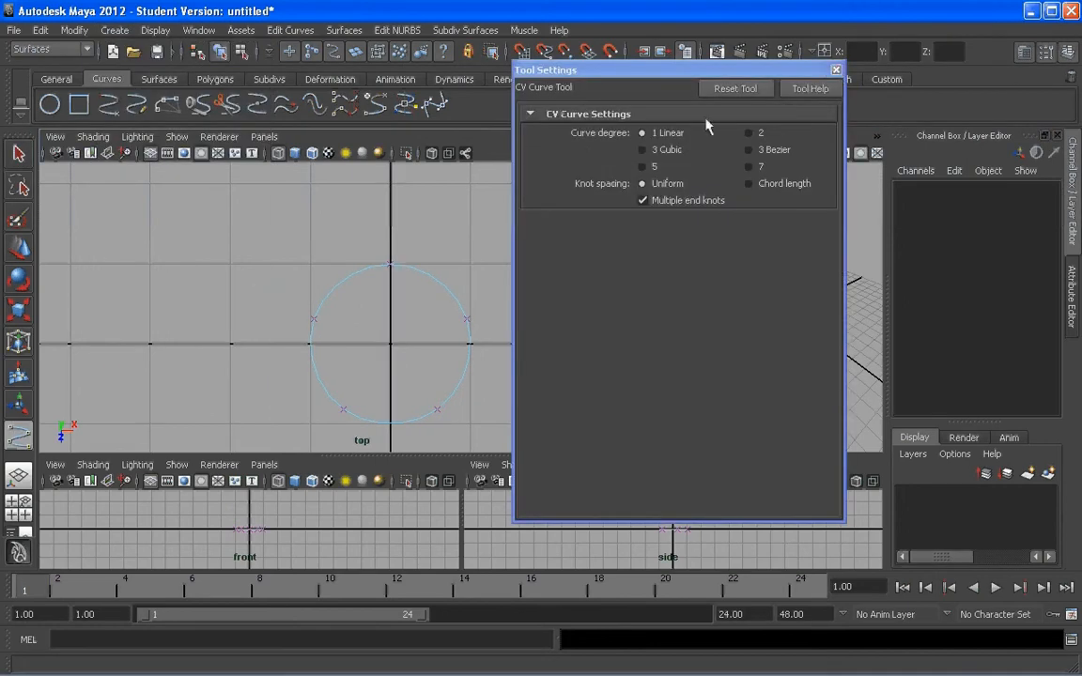
left_click(836, 69)
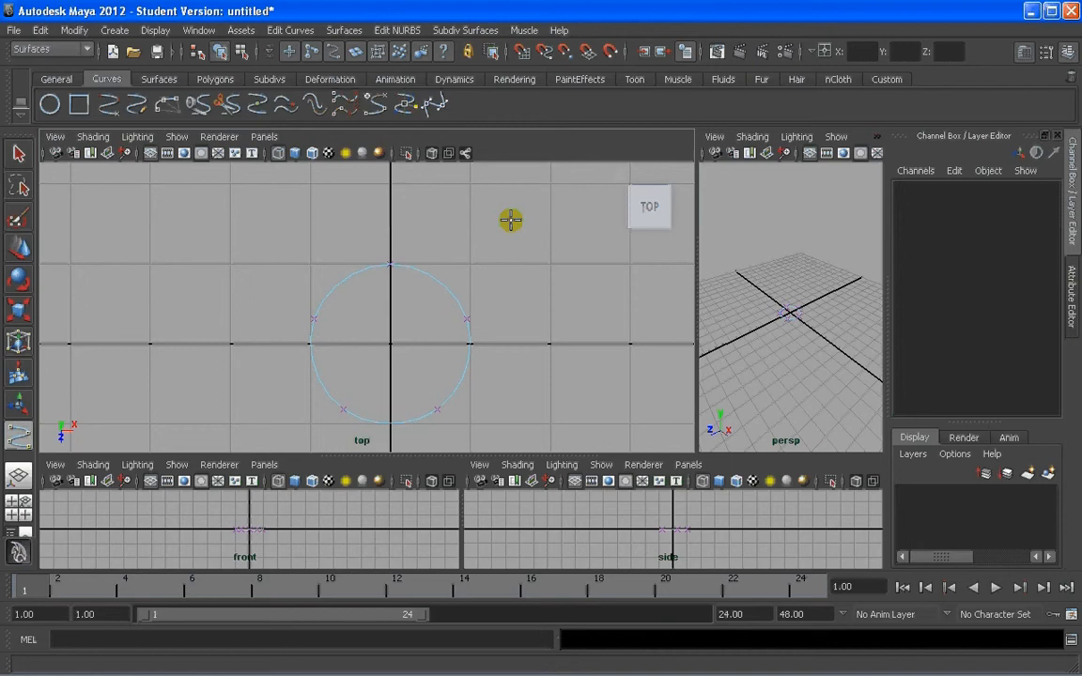
key("v")
left_click(394, 269)
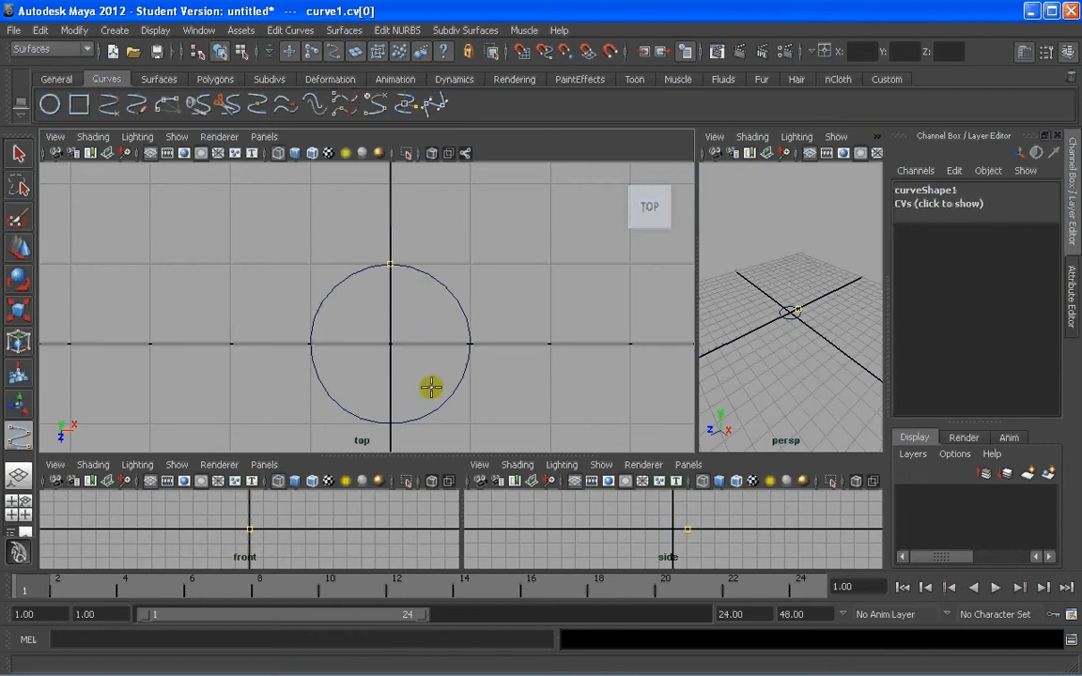
key("z")
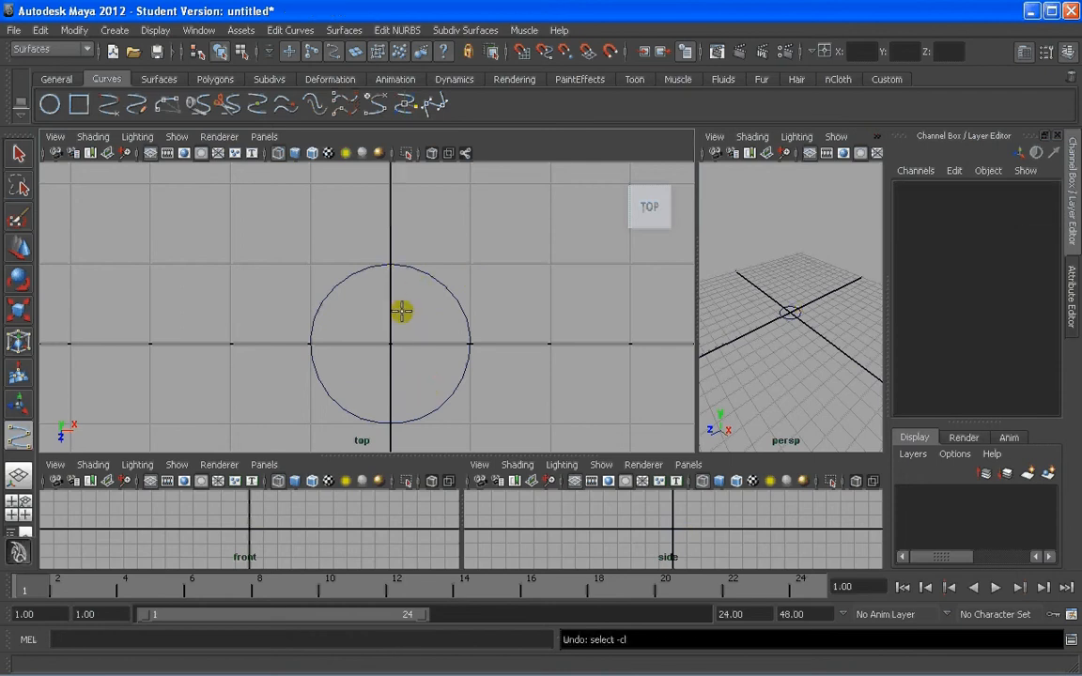
Step: Return to the Select tool and object mode with the circle selected
key("q")
key("F8")
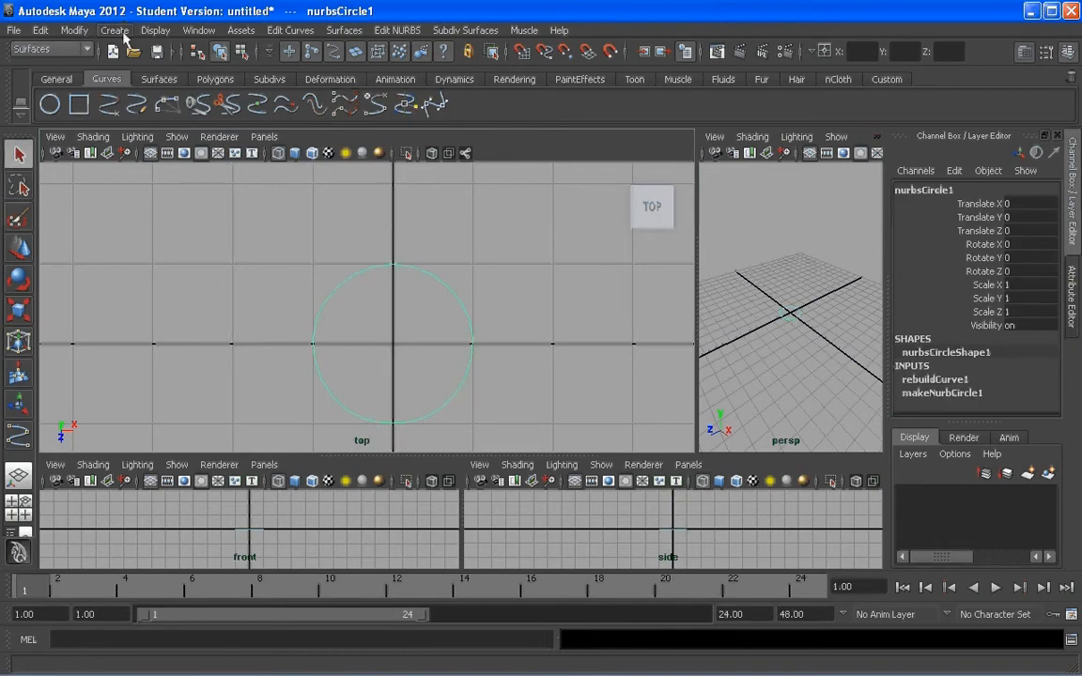
Step: Turn the NURBS CV display of the circle on and off again
left_click(157, 31)
mouse_move(187, 155)
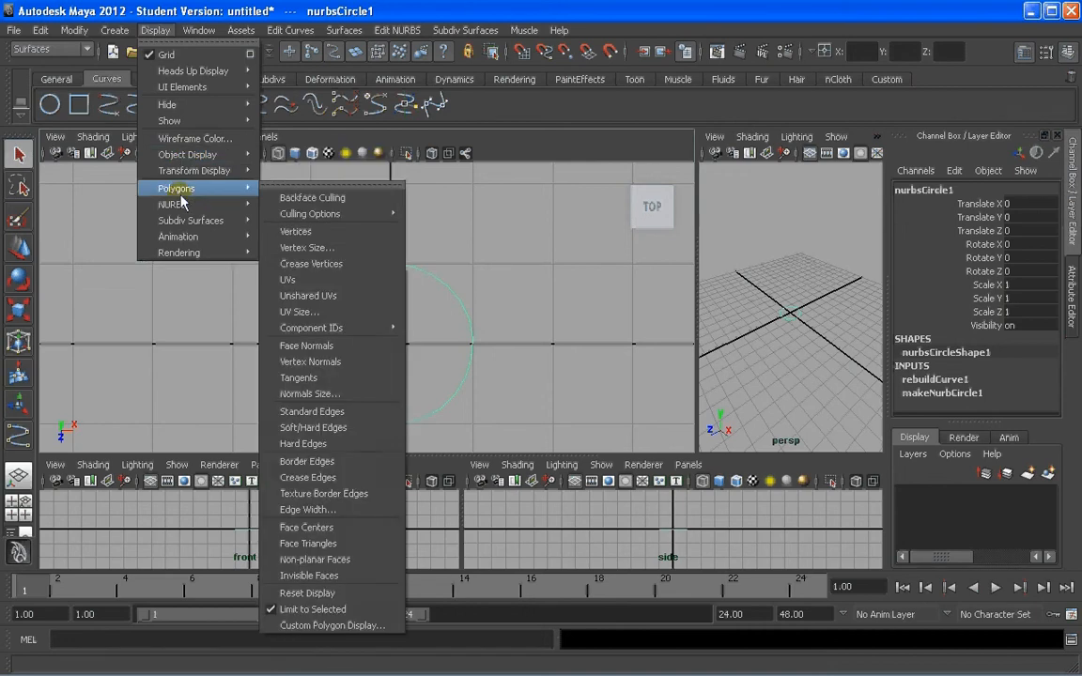
mouse_move(171, 204)
left_click(287, 214)
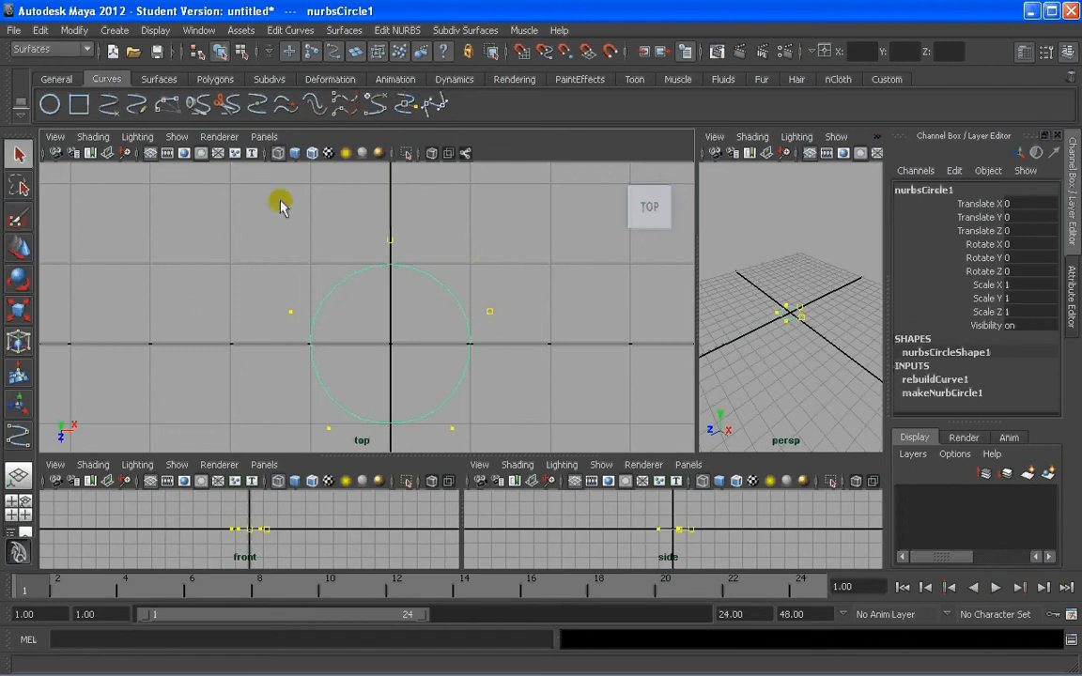
left_click(155, 30)
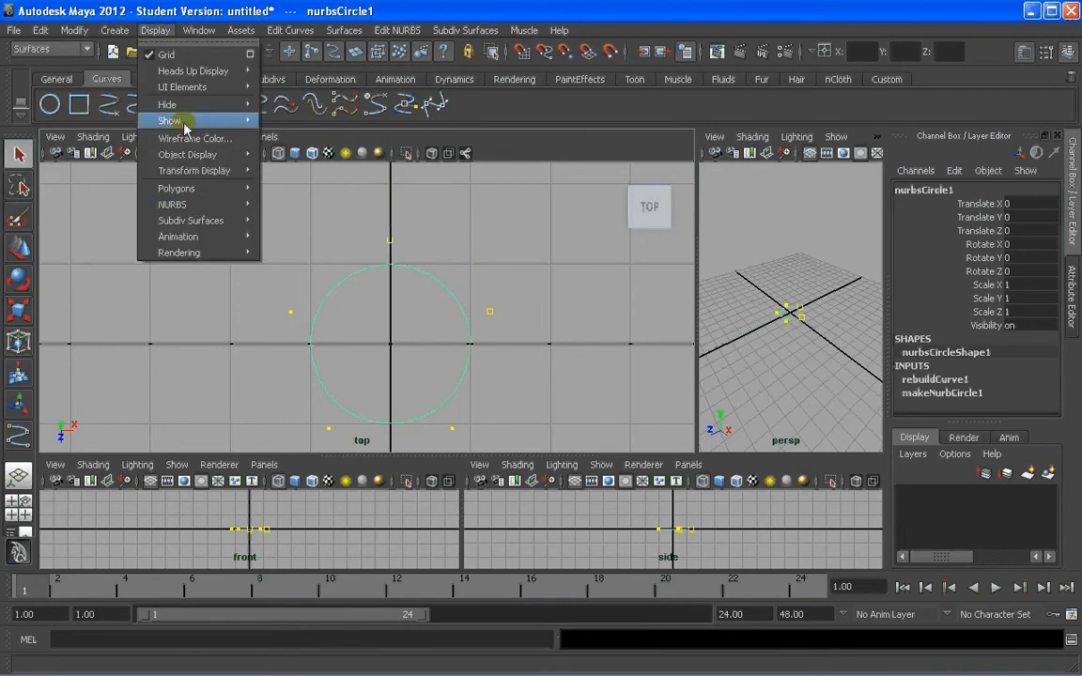
mouse_move(200, 205)
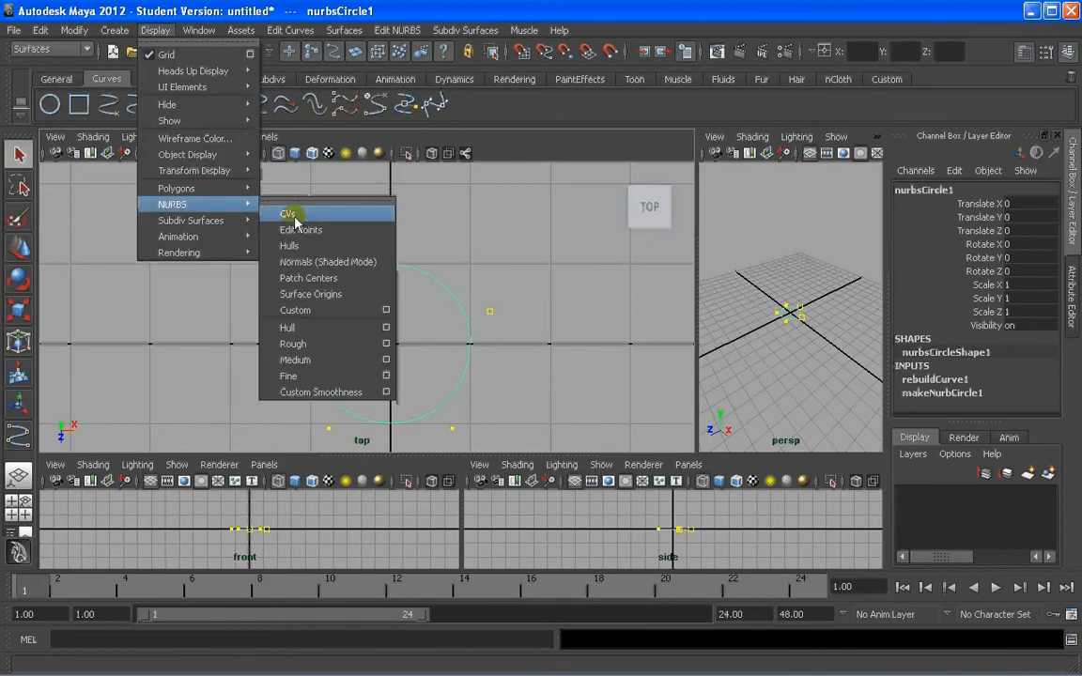
left_click(293, 215)
Step: Turn on the NURBS edit point display for the circle and deselect it
left_click(159, 32)
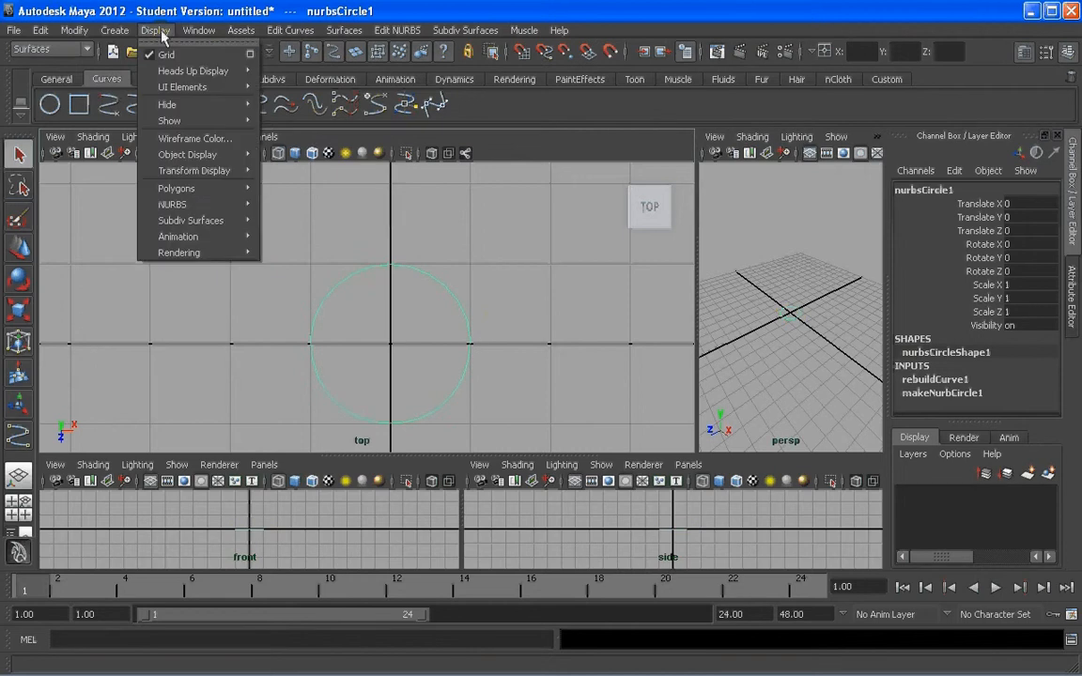
mouse_move(231, 203)
left_click(302, 232)
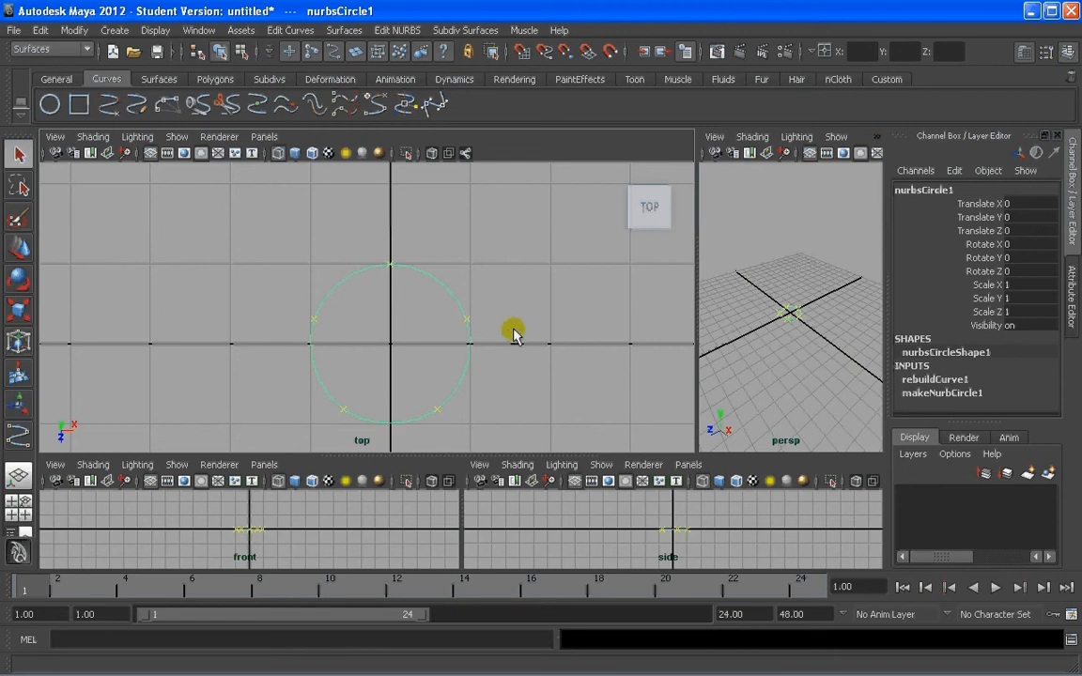
left_click(181, 230)
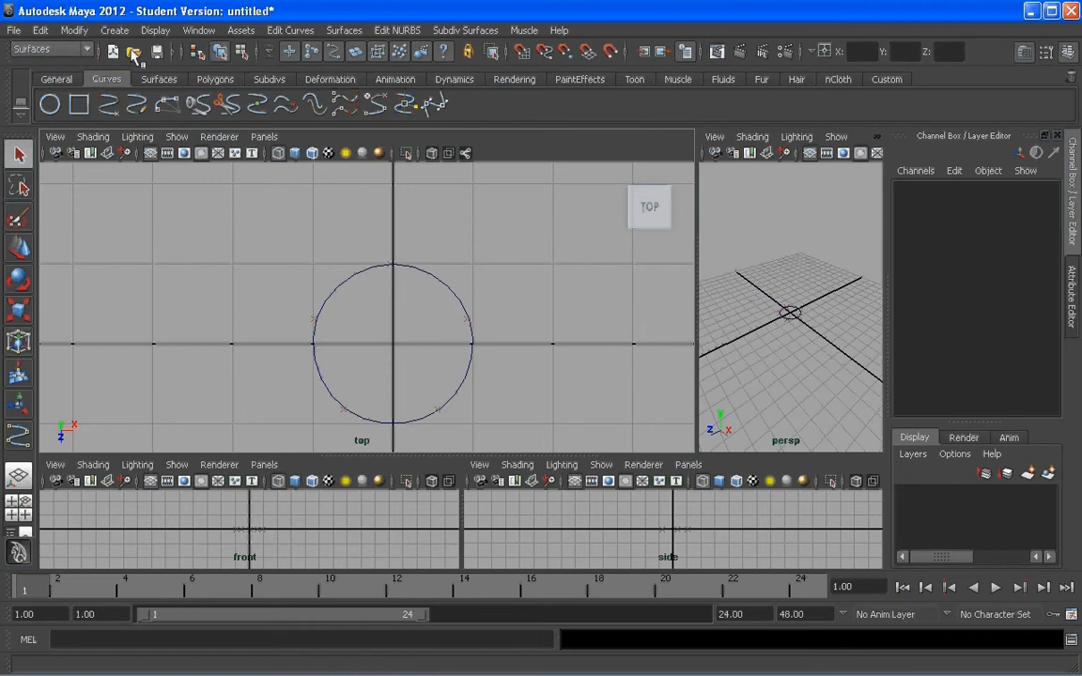
Step: Draw an open CV curve snapped to the circle's five edit points, starting at the topmost one, and leave it deselected
left_click(156, 30)
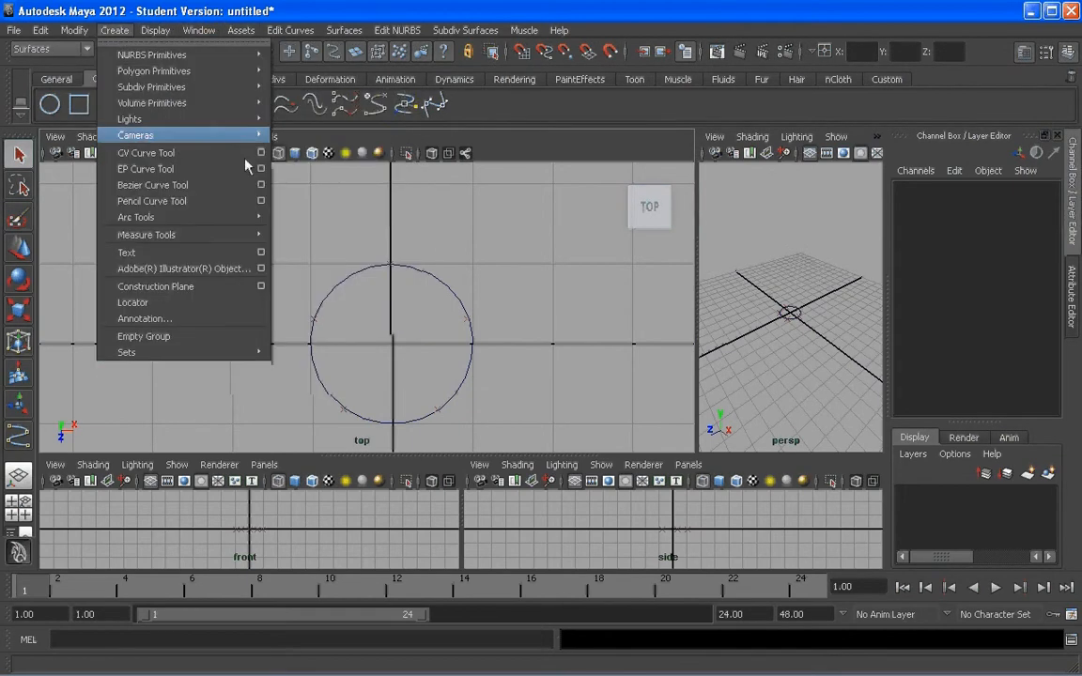
left_click(150, 153)
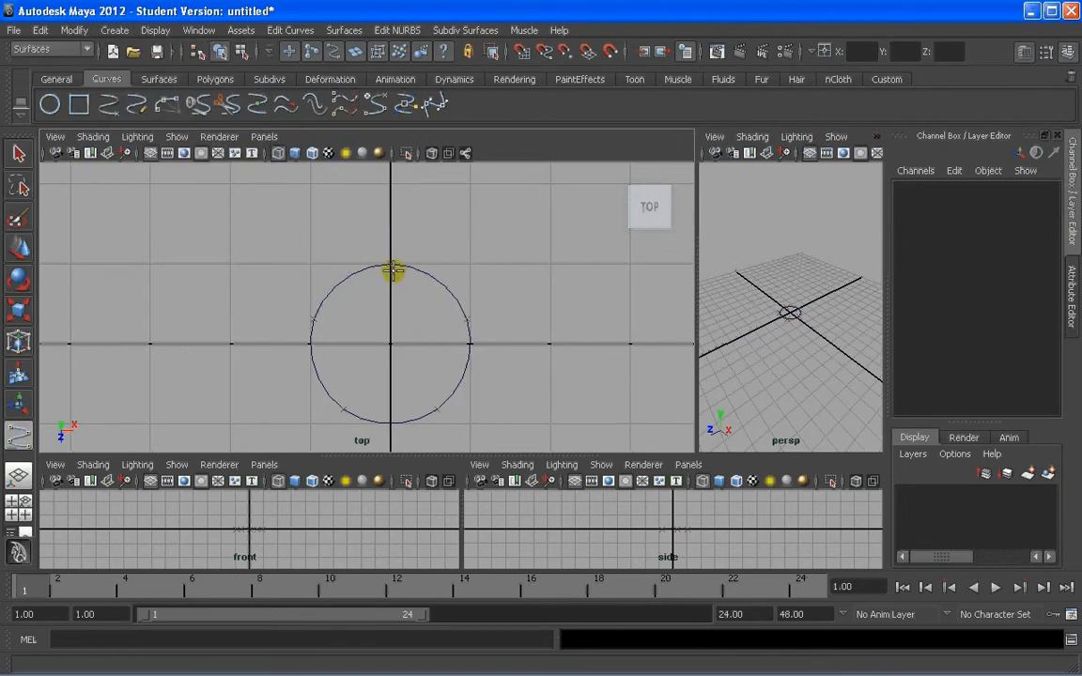
key("v")
left_click(390, 266)
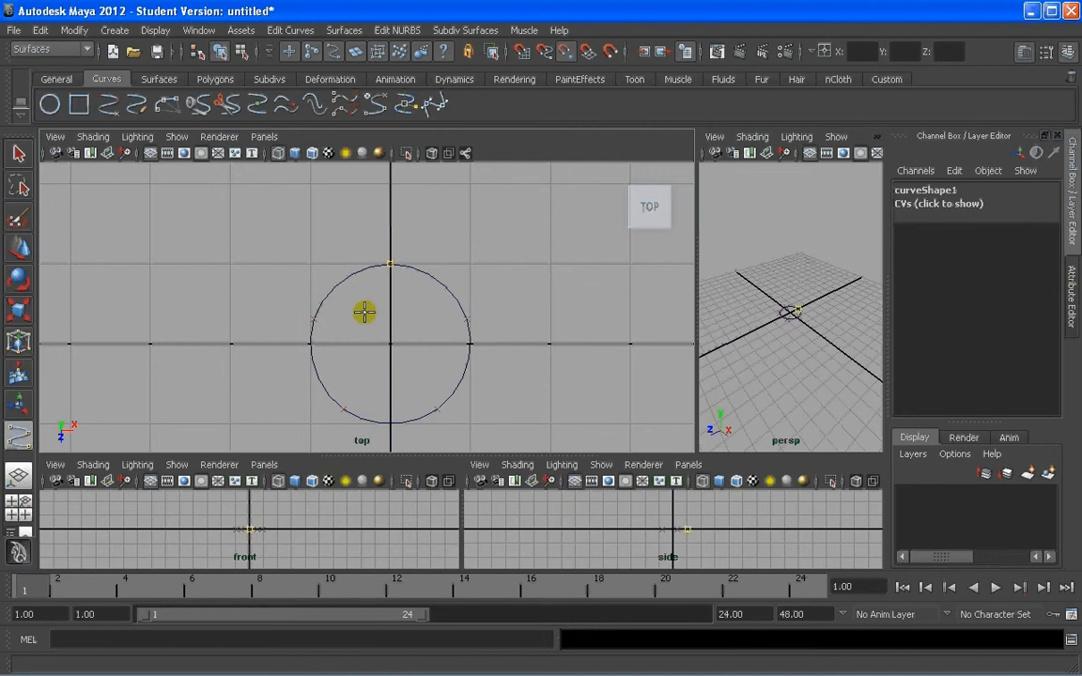
left_click(314, 320)
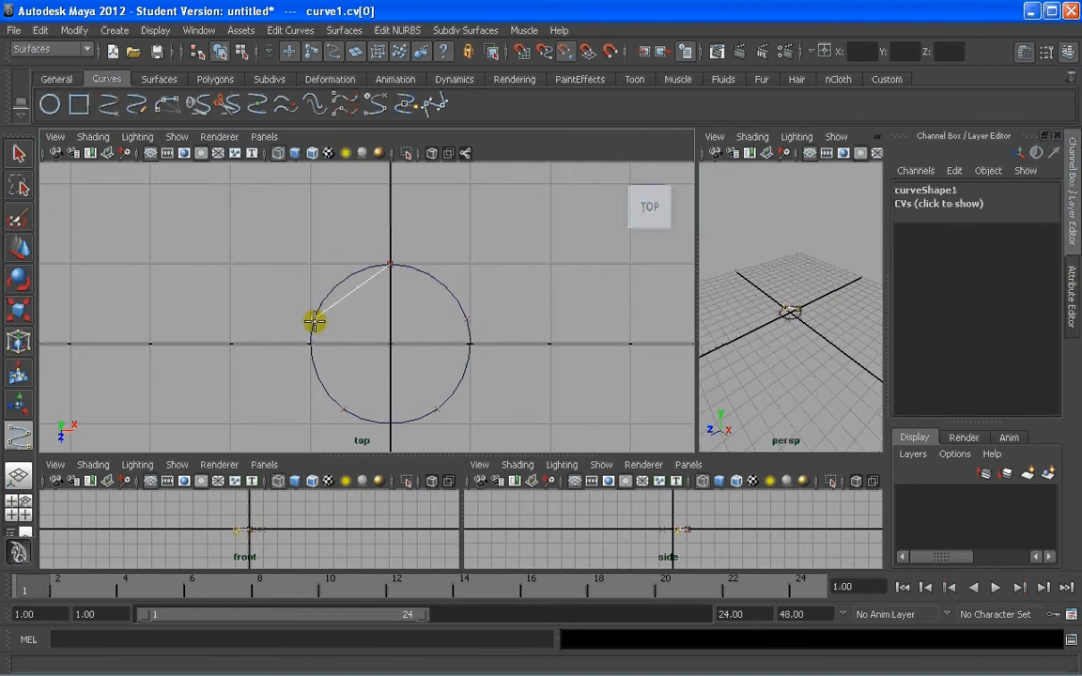
left_click(344, 410)
left_click(437, 410)
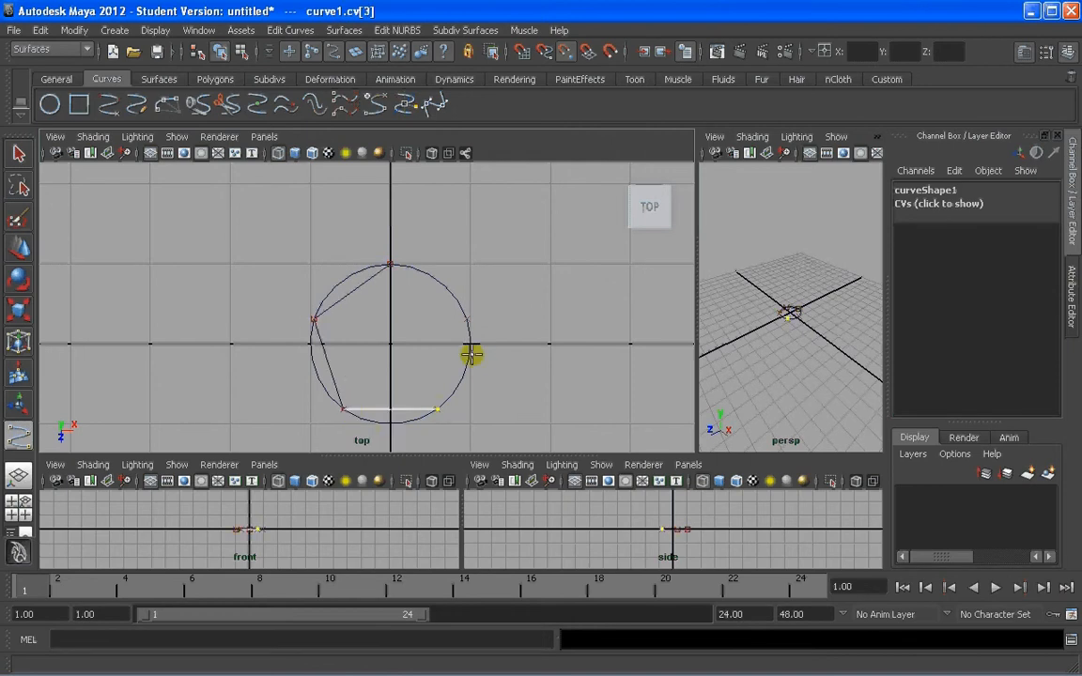
left_click(469, 321)
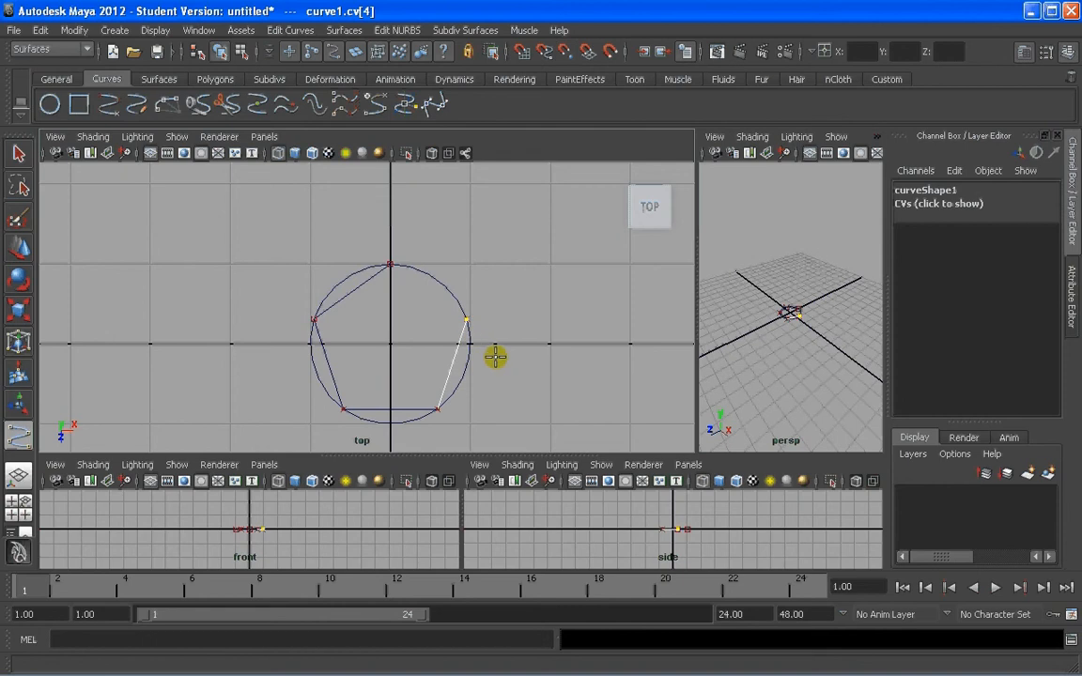
key("Return")
key("q")
left_click(489, 340)
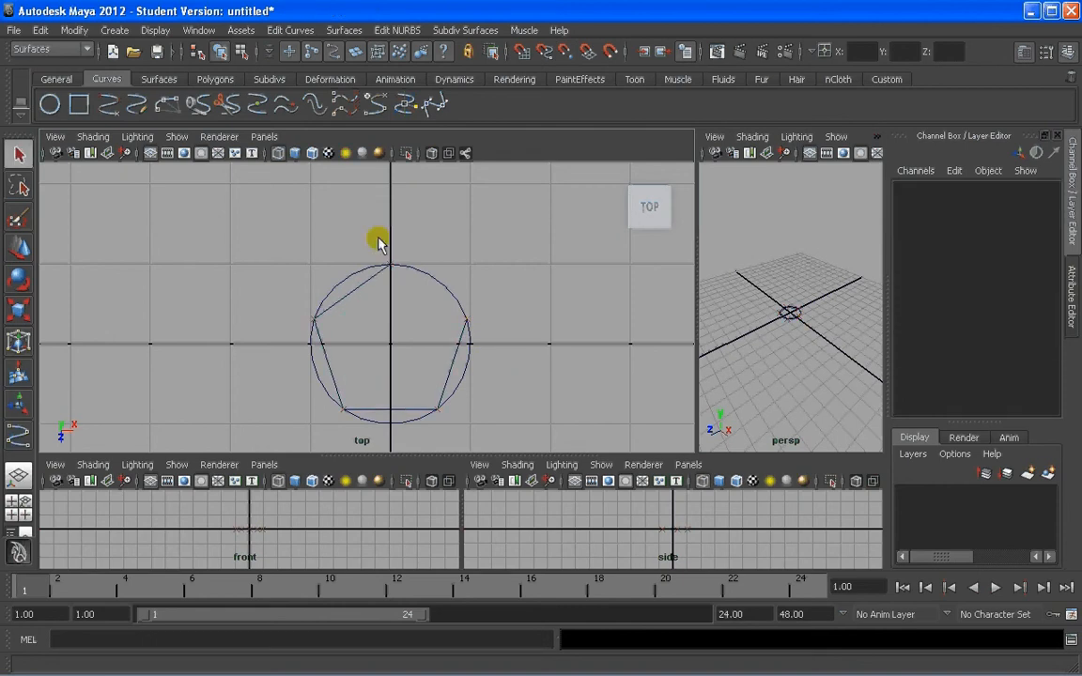
Step: Close the open pentagon curve with Open/Close Curves and deselect it
left_click(470, 342)
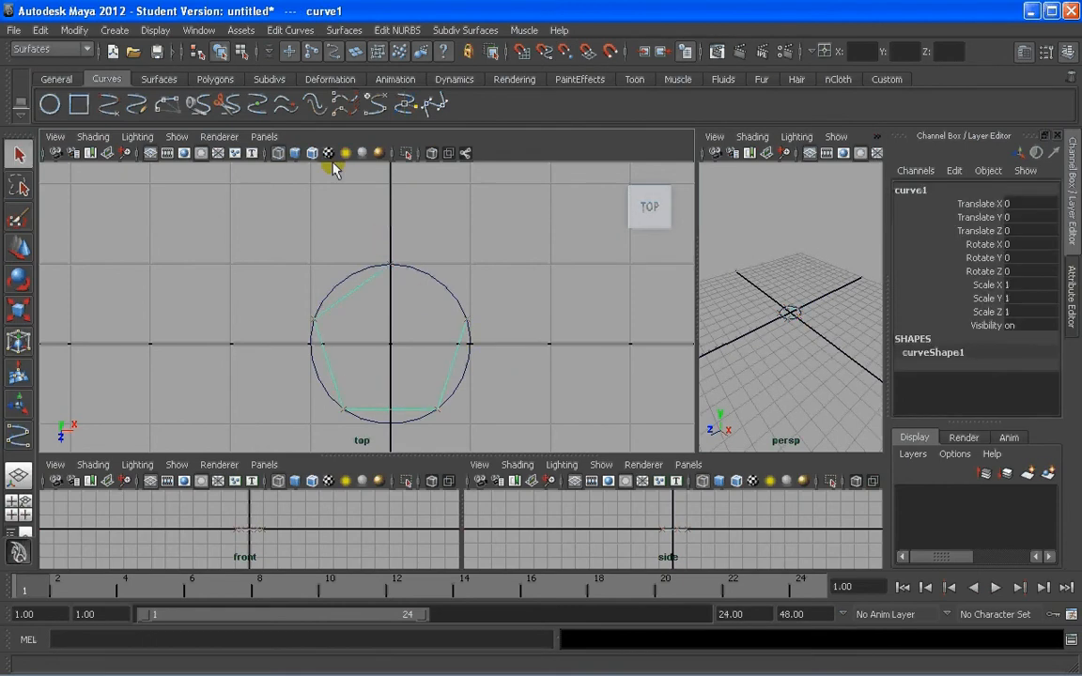
left_click(289, 30)
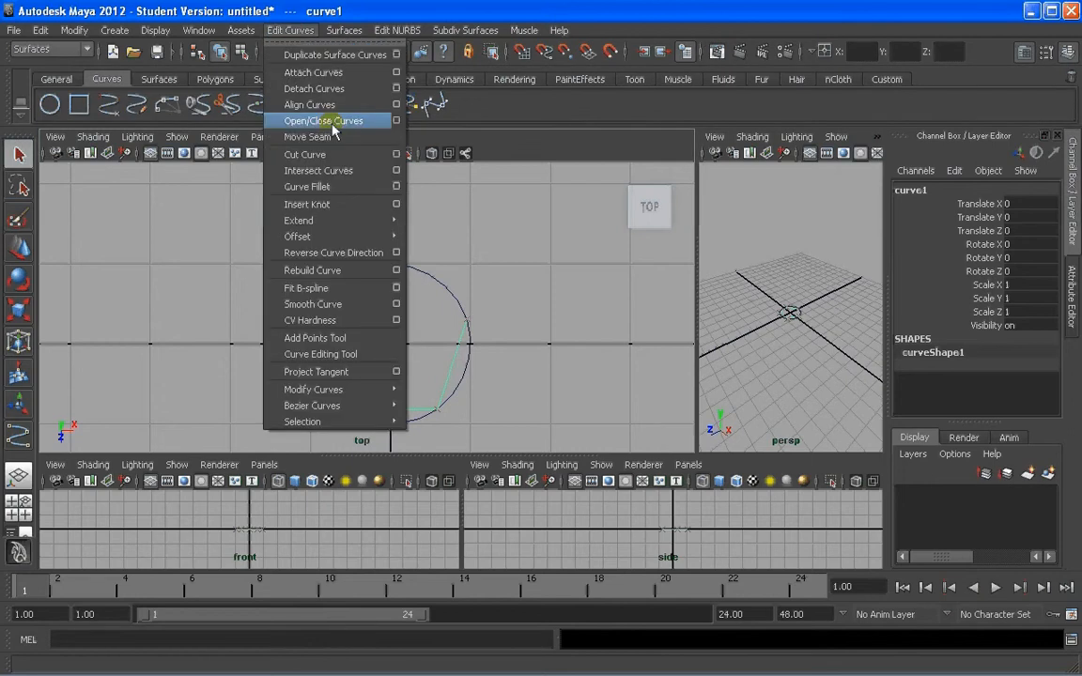
left_click(315, 123)
left_click(507, 295)
scroll(424, 319, "down", 2)
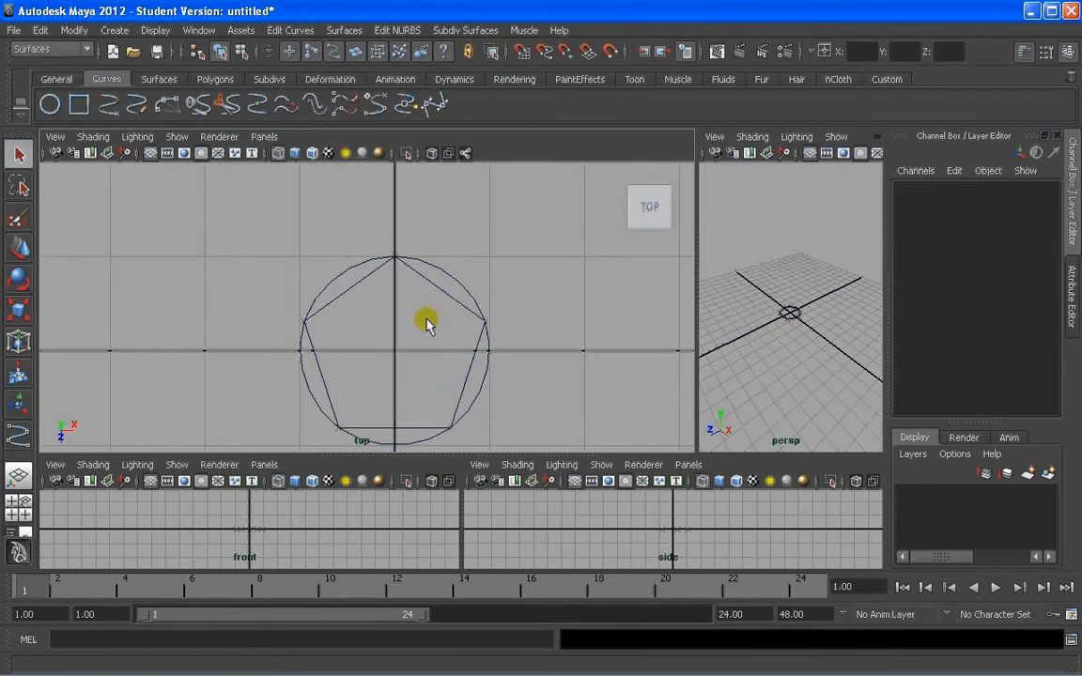
Step: Move the NURBS circle away from the pentagon, to about -2.1 in X and -0.45 in Z
scroll(429, 318, "up", 1)
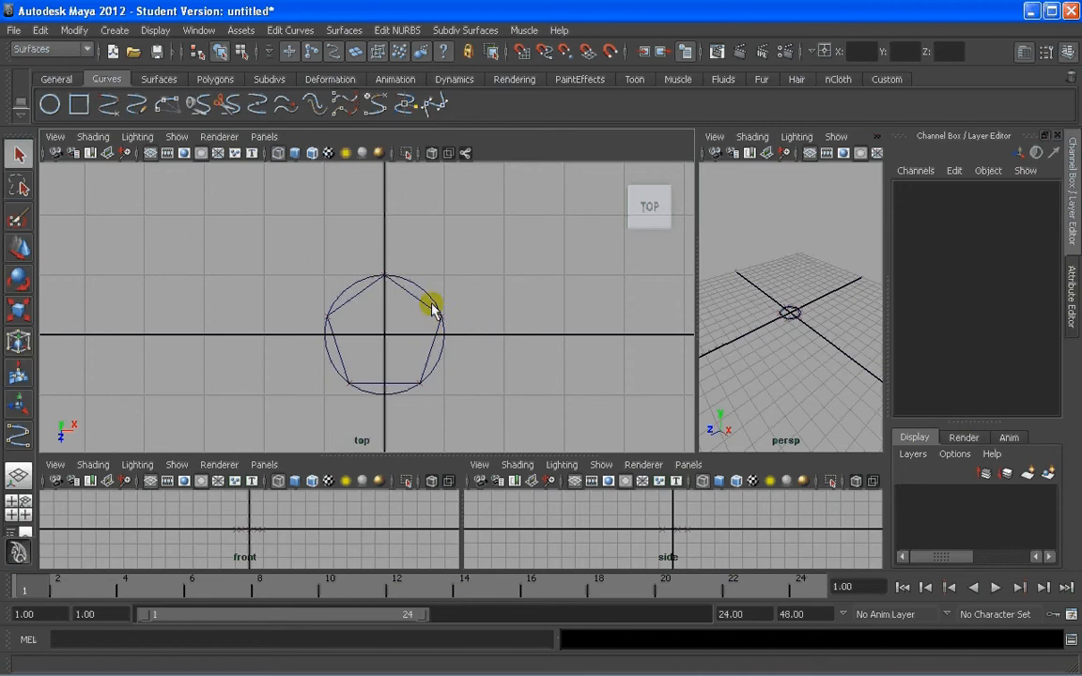
left_click(427, 300)
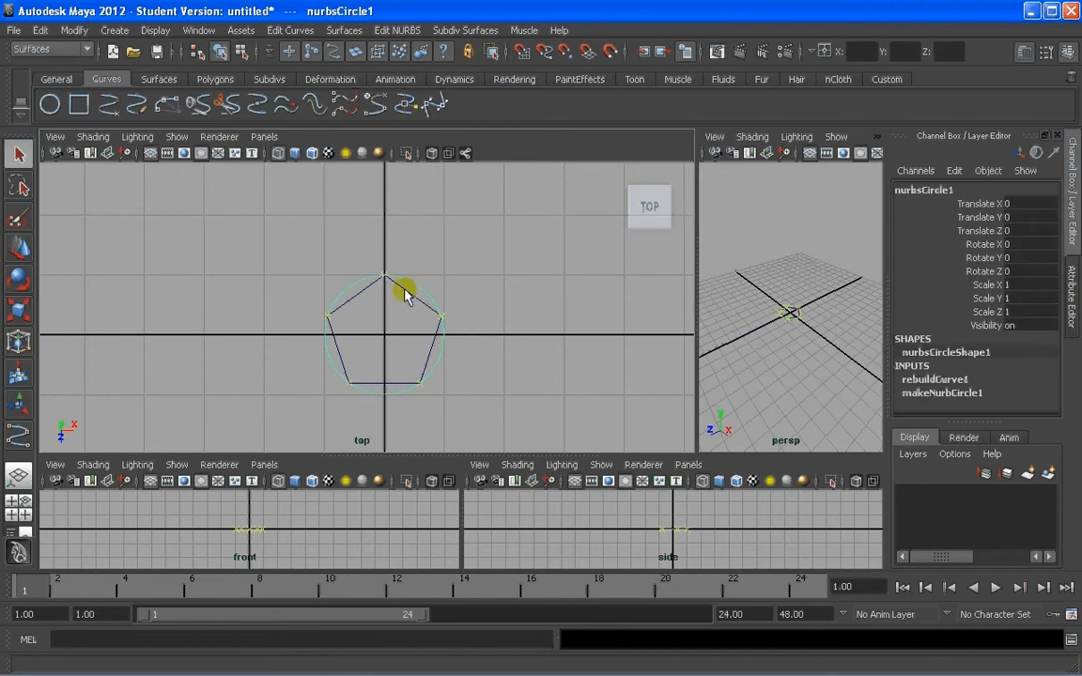
key("space")
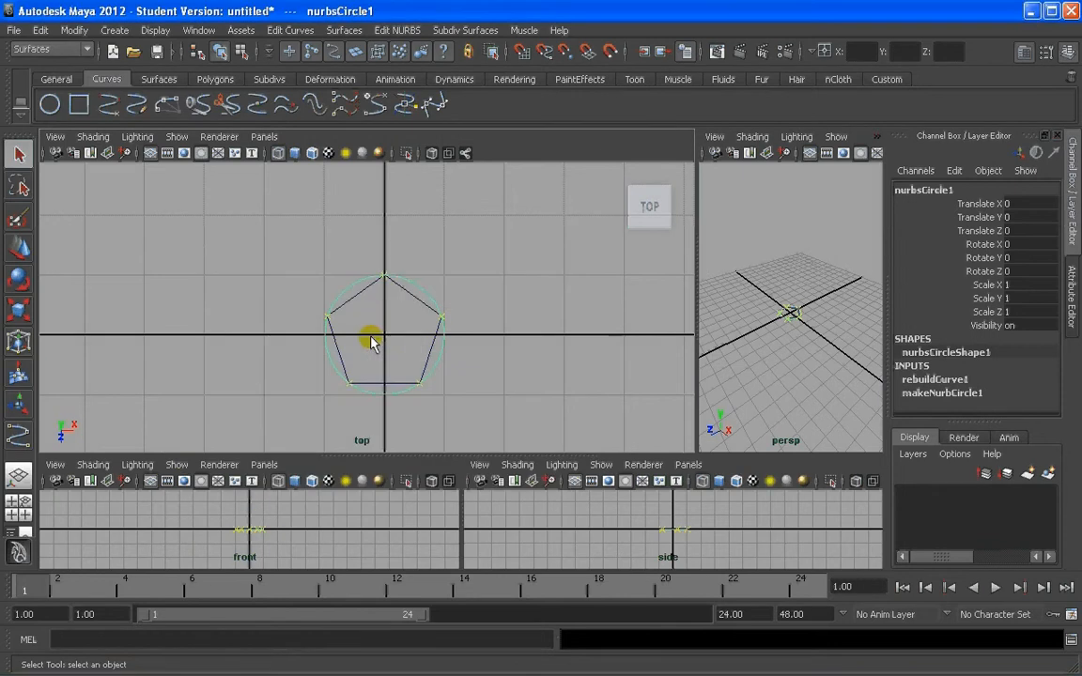
key("w")
left_click_drag(384, 336, 248, 308)
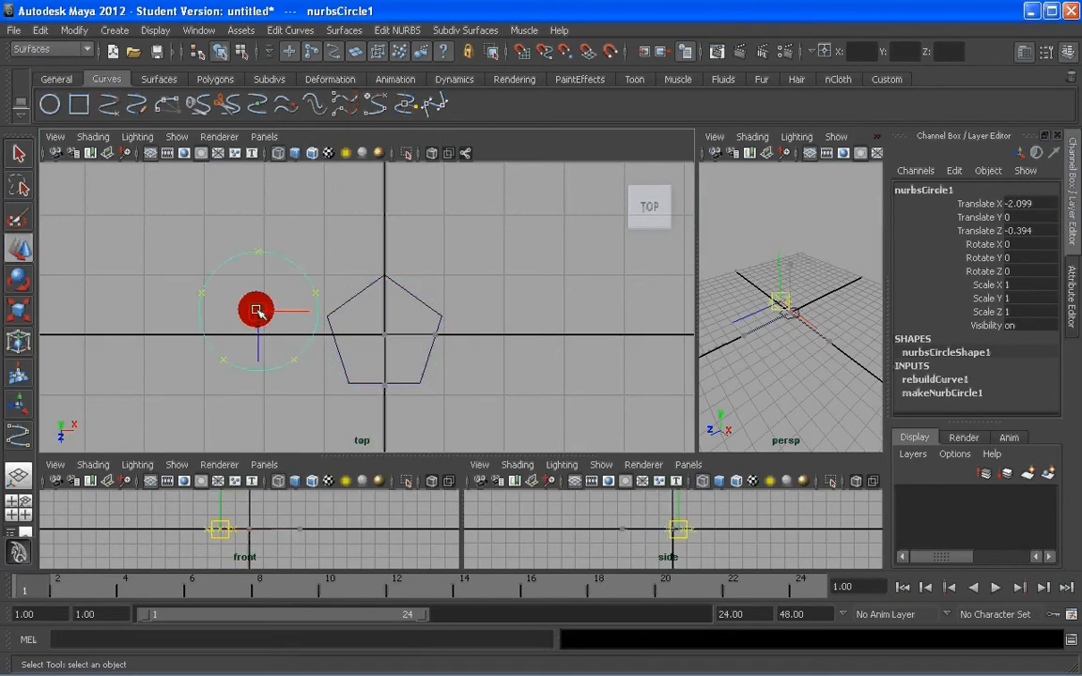
left_click(240, 247)
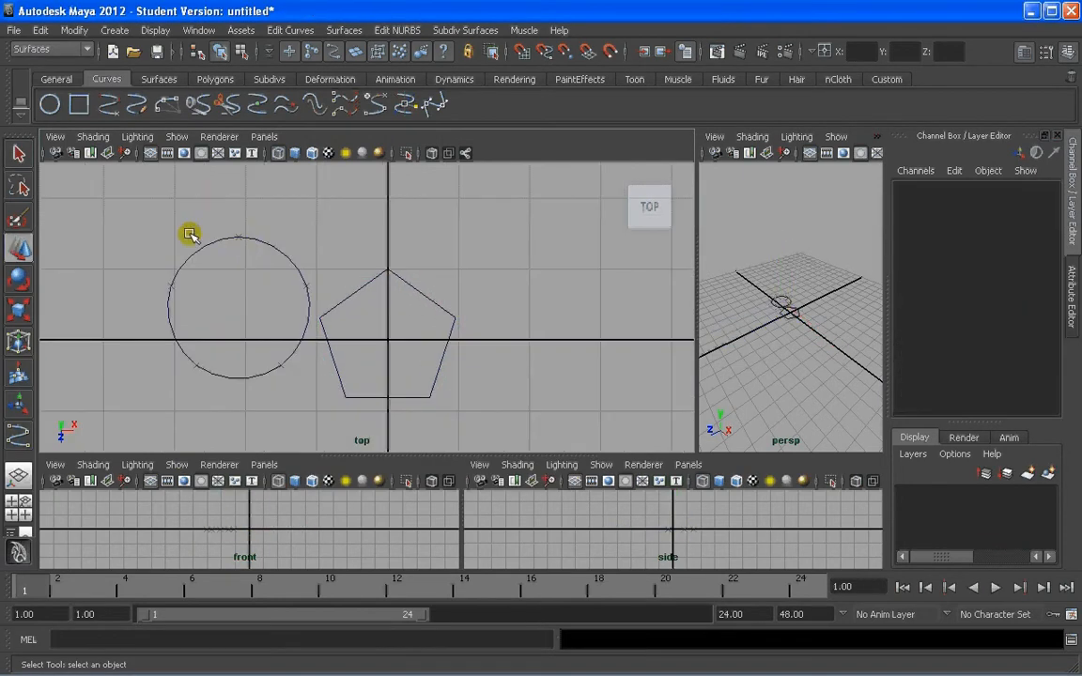
left_click(271, 249)
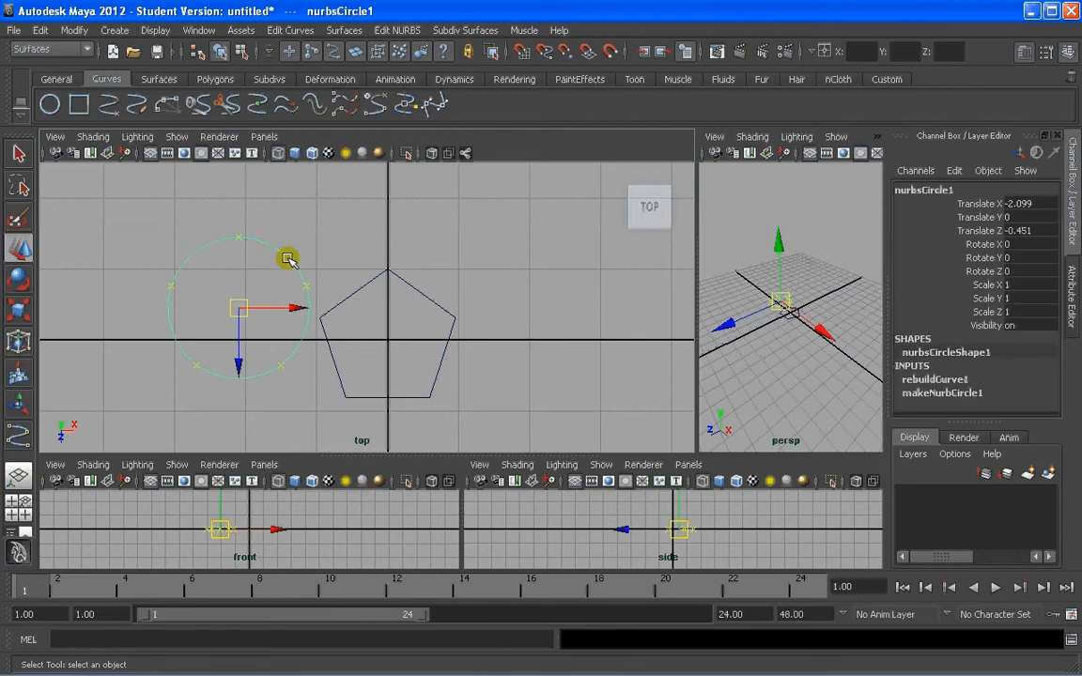
Step: Undo the circle's move and clear the selection
key("ctrl+z")
key("ctrl+z")
key("ctrl+z")
left_click(459, 307)
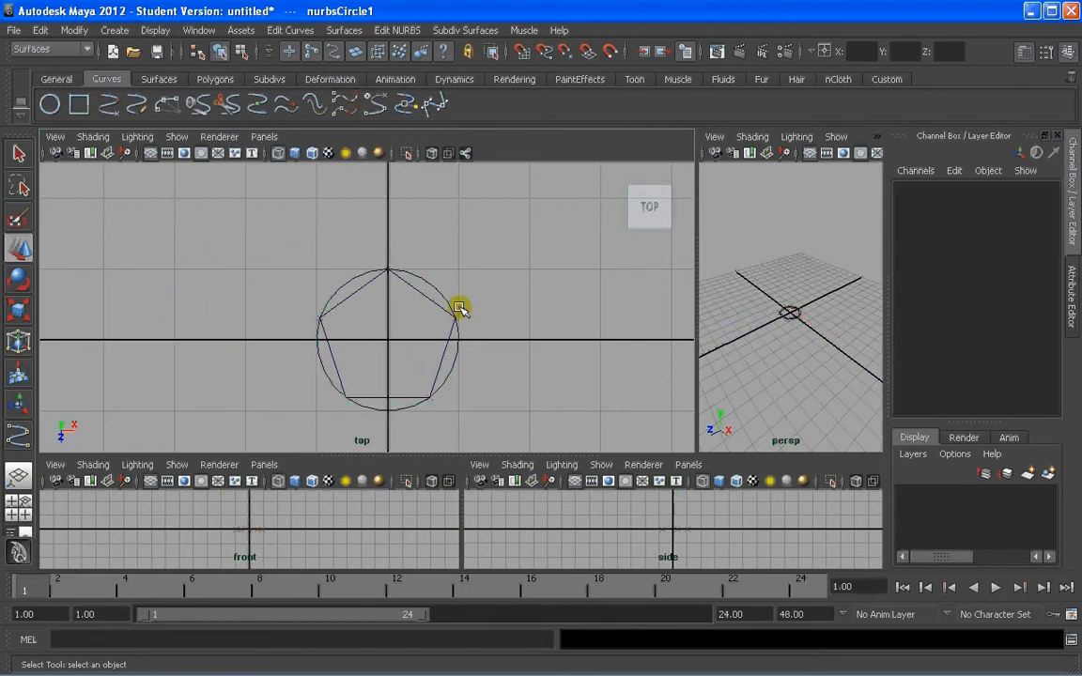
Step: Turn off the NURBS edit point display for the circle and deselect it
left_click(435, 288)
left_click(155, 31)
mouse_move(183, 195)
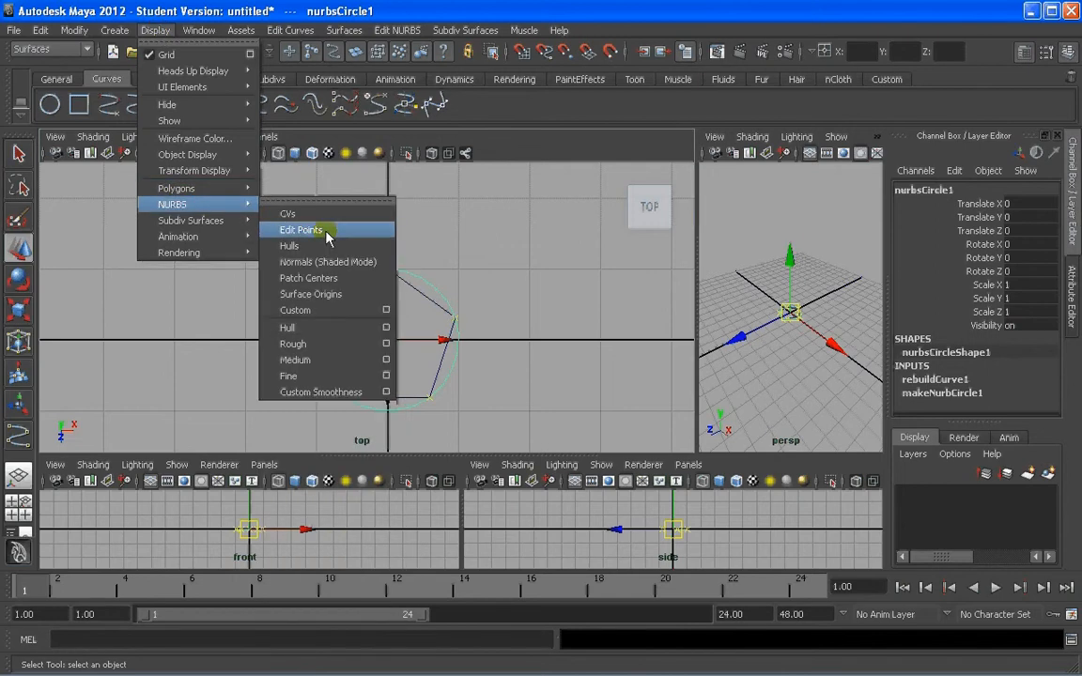
left_click(316, 234)
left_click(537, 301)
Step: Apply Bevel Plus to the pentagon curve in the perspective view and display the resulting solid smooth shaded
left_click(429, 299)
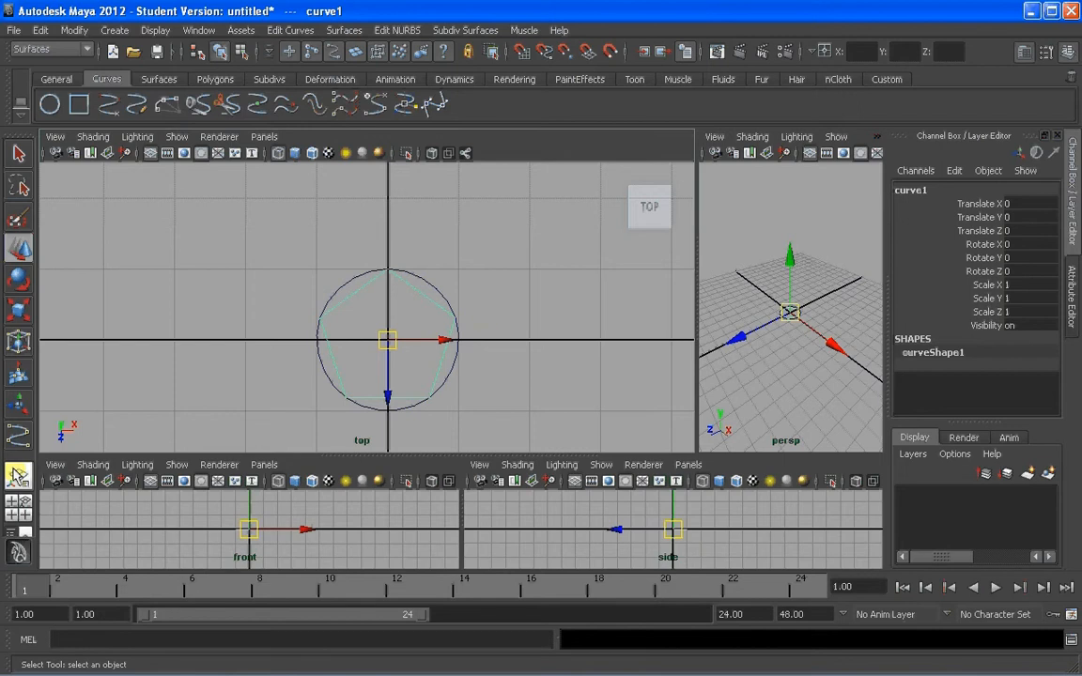
left_click(18, 474)
left_click_drag(312, 435, 411, 367, "alt")
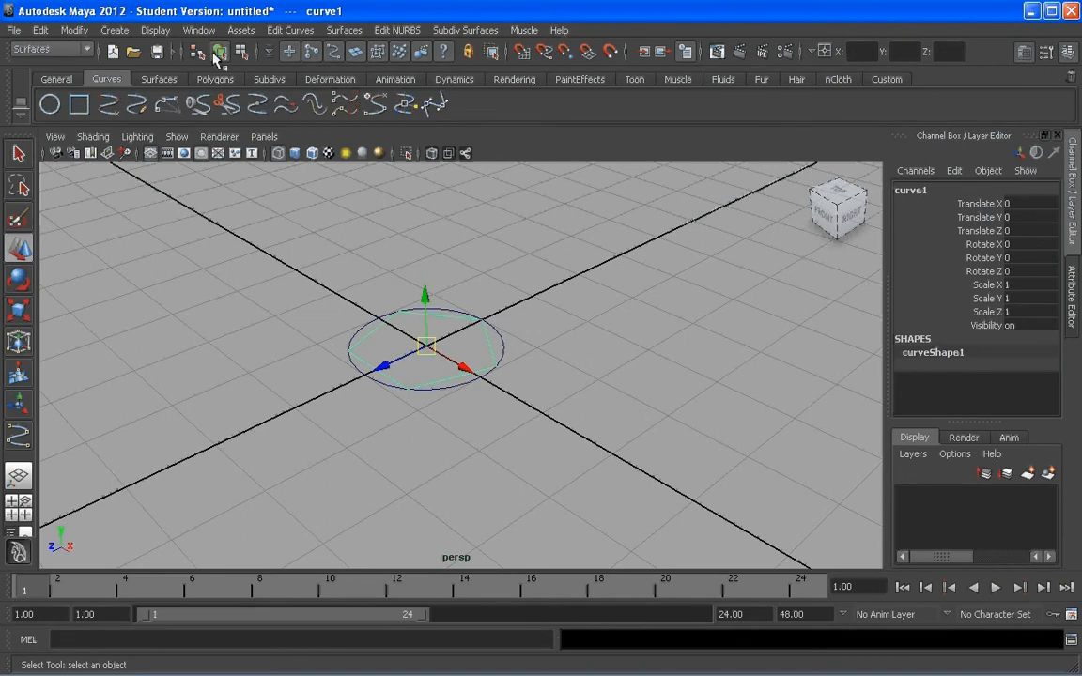
left_click(343, 30)
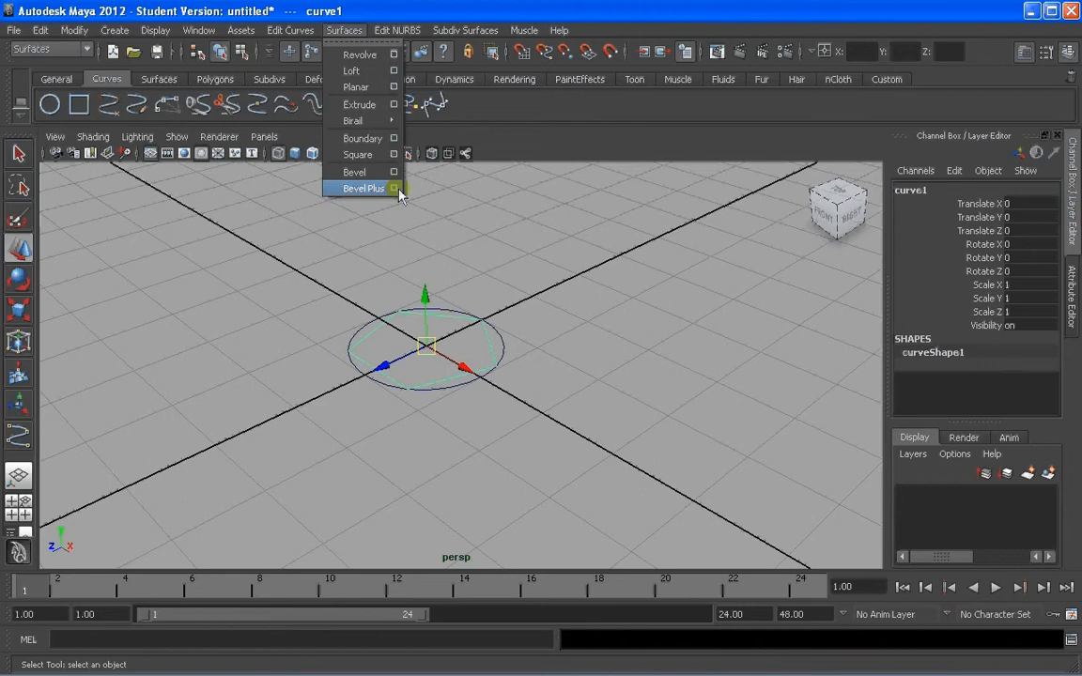
left_click(363, 187)
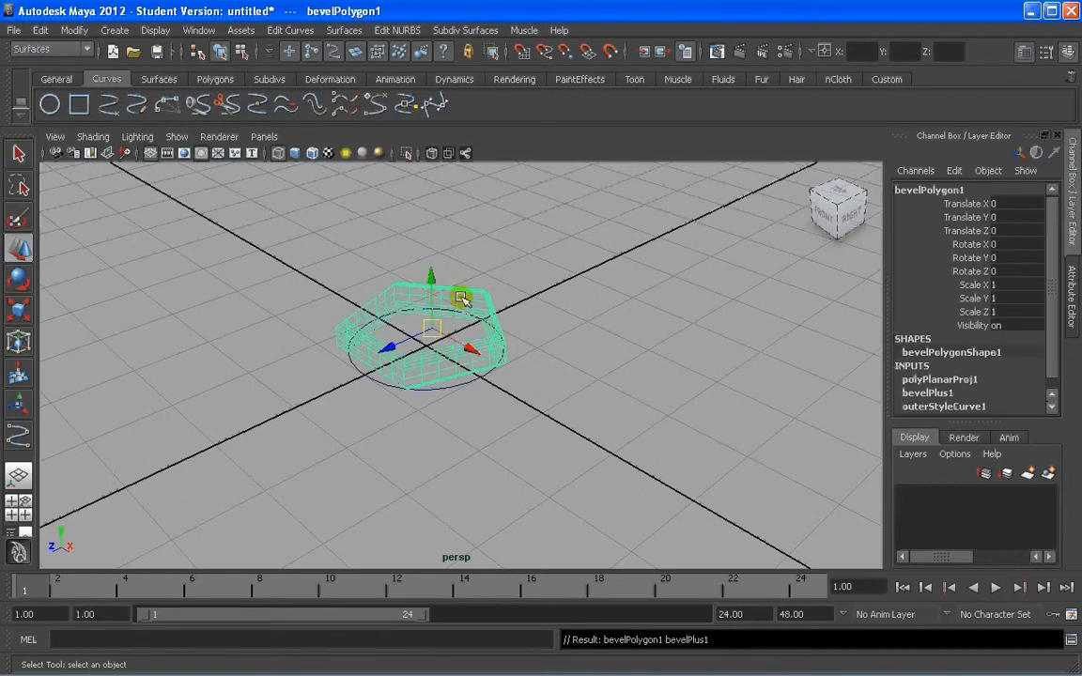
left_click(568, 348)
key("5")
scroll(468, 358, "up", 3)
mouse_move(469, 358)
left_mouse_down("alt")
mouse_move(425, 336)
mouse_move(490, 321)
mouse_move(452, 374)
left_mouse_up("alt")
Step: Set the pentagon's Bevel Plus width to 0.020, bevel depth to 0.040 and extrude distance to 0.848
left_click(426, 343)
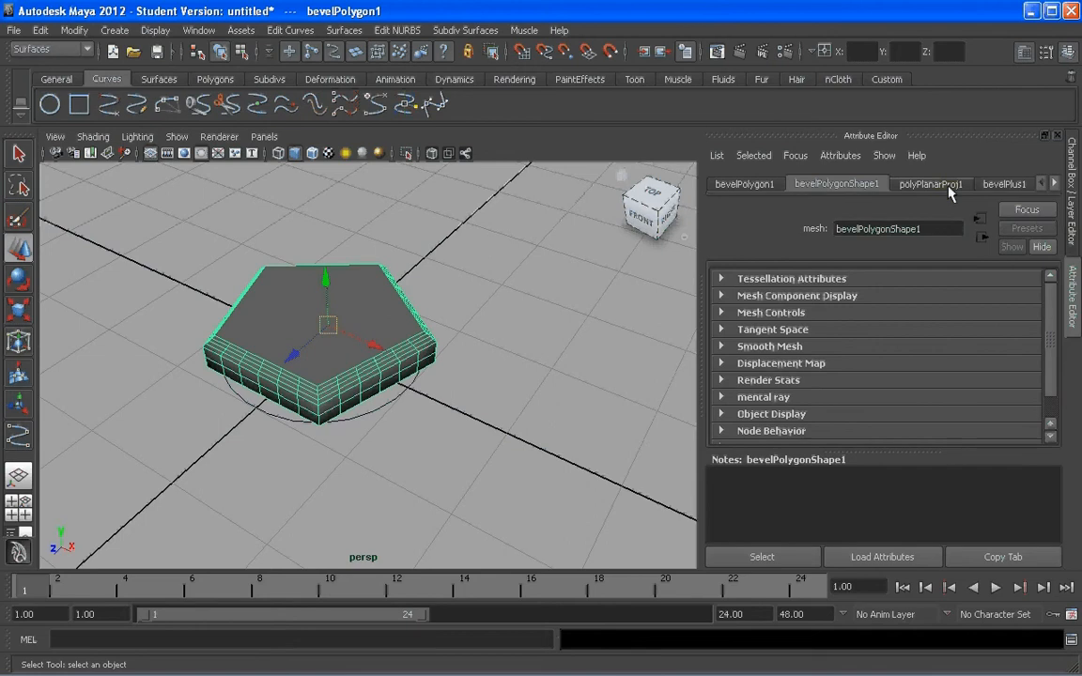
left_click(1011, 184)
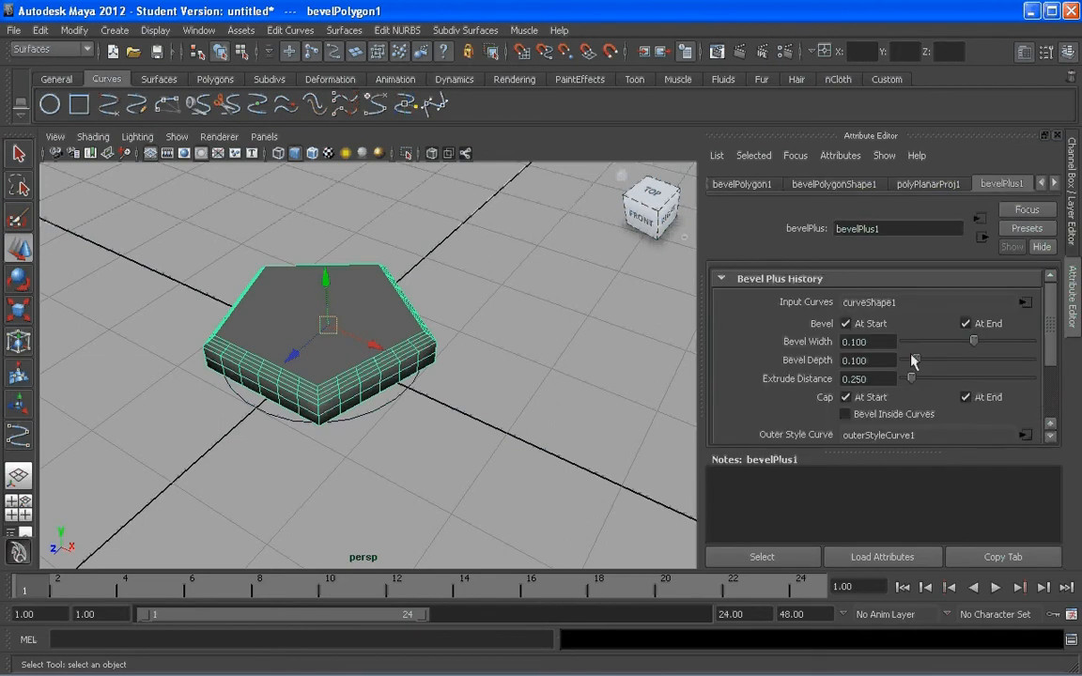
left_click_drag(969, 346, 910, 361)
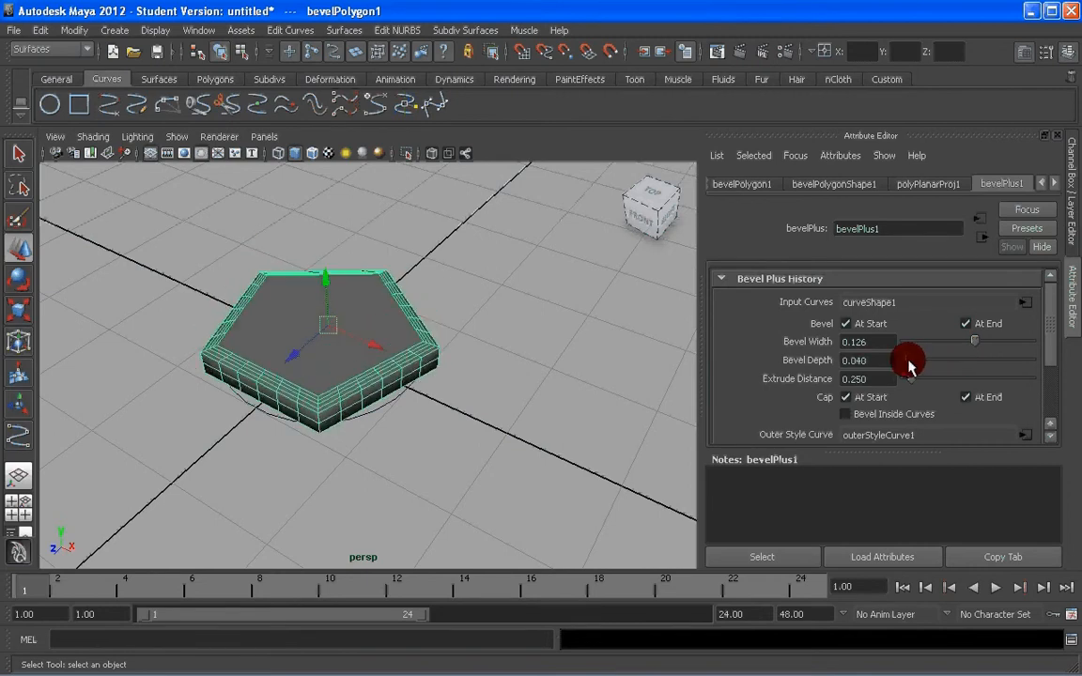
mouse_move(975, 340)
left_mouse_down()
mouse_move(957, 340)
mouse_move(974, 338)
left_mouse_up()
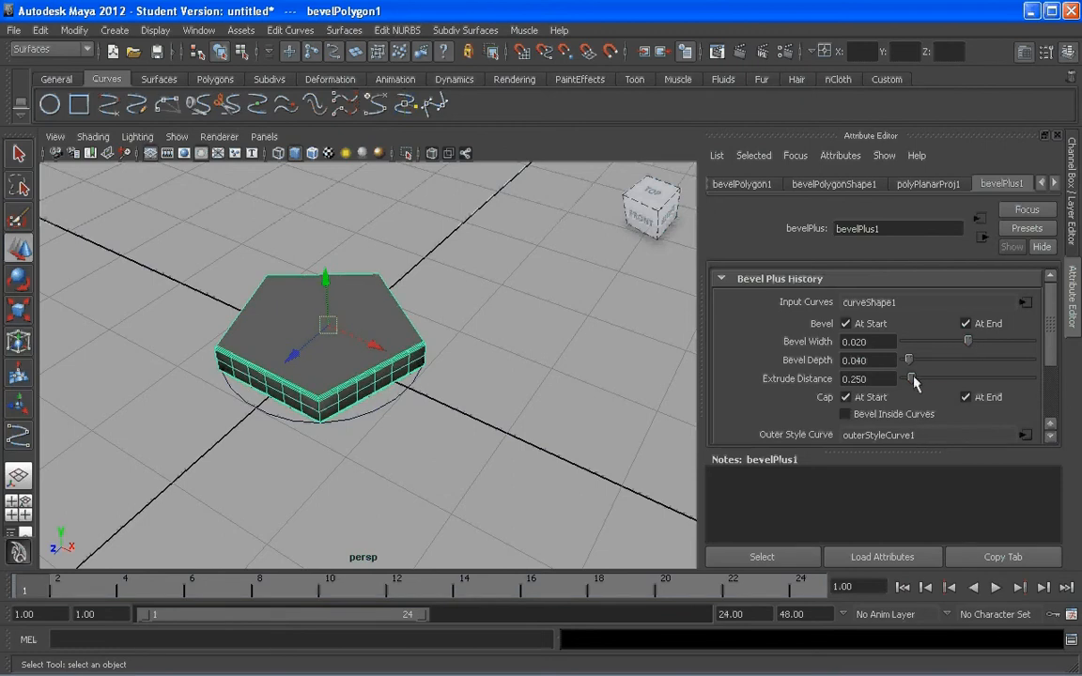
left_click_drag(911, 377, 933, 380)
Step: Examine the extruded pentagon's beveled edges, sides and top from several angles, both selected and deselected
left_click_drag(541, 394, 409, 438, "alt")
right_click_drag(282, 338, 348, 339, "alt")
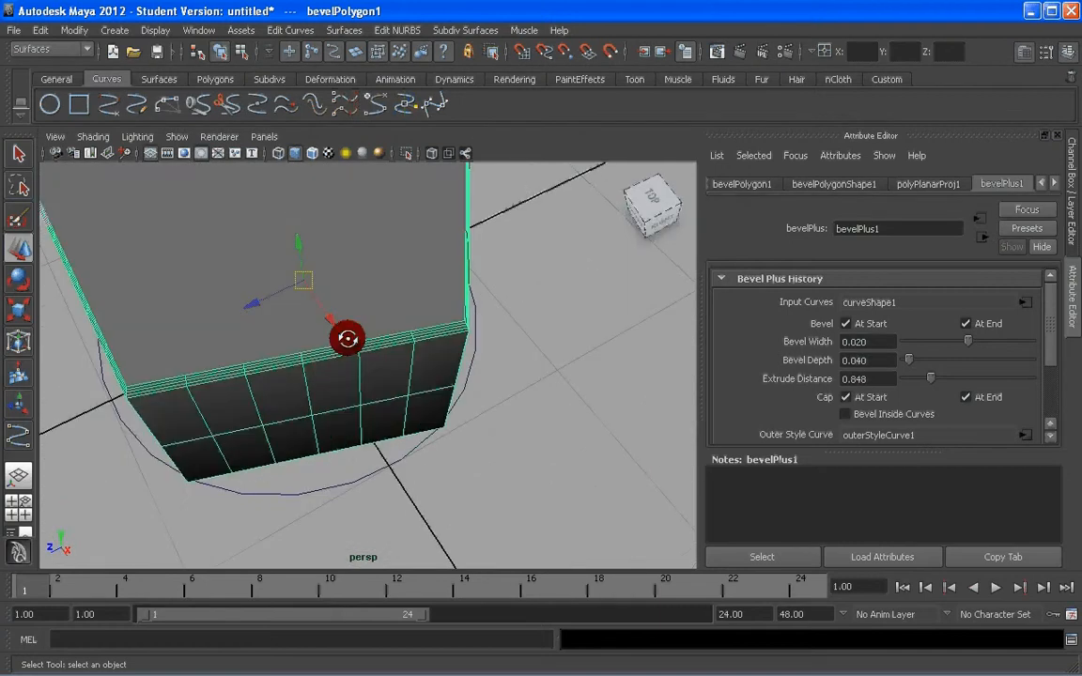
left_click_drag(348, 338, 505, 431, "alt")
left_click(517, 418)
scroll(519, 418, "down", 3)
left_click(437, 434)
left_click(504, 431)
left_click(158, 79)
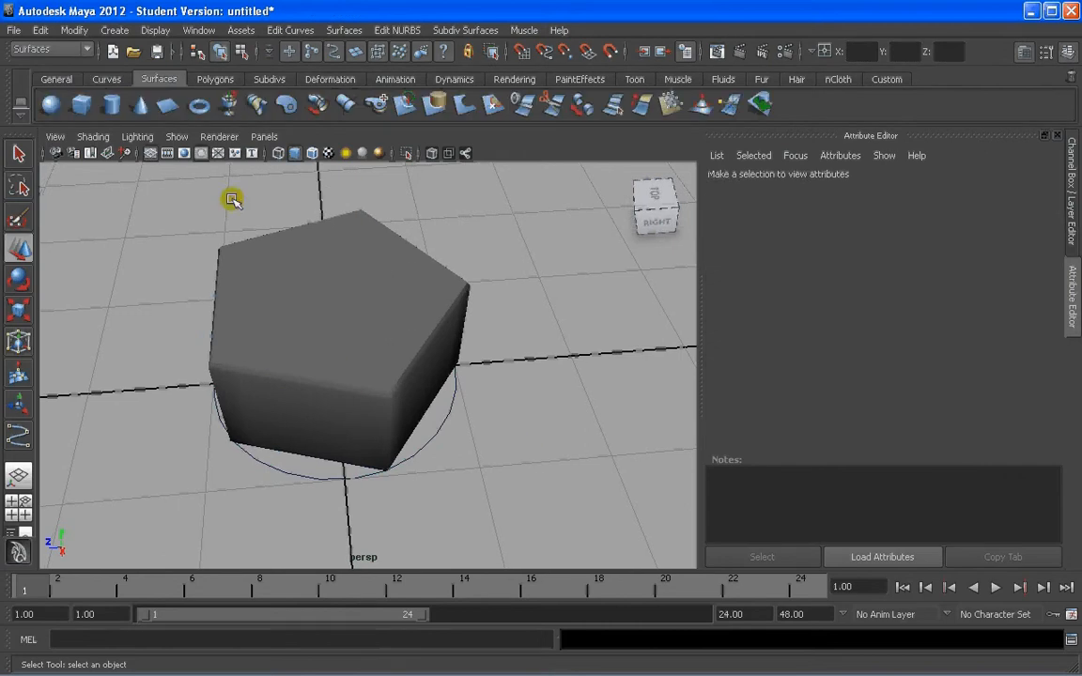
left_click(351, 398)
left_click_drag(351, 399, 431, 367, "alt")
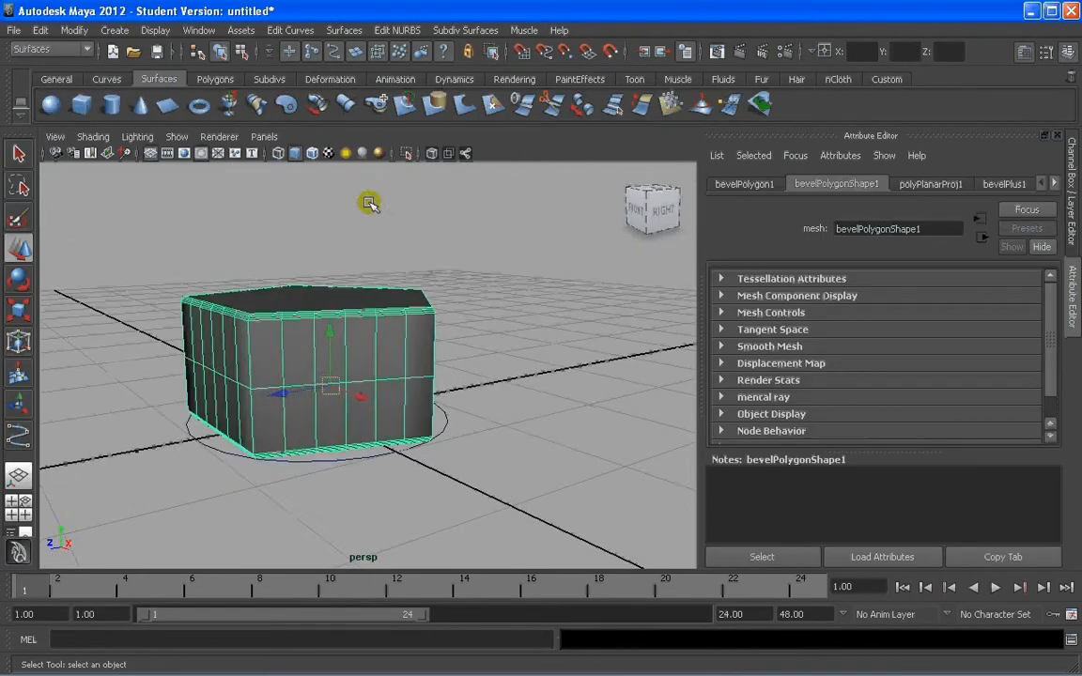
left_click_drag(369, 350, 356, 380, "alt")
scroll(319, 362, "up", 4)
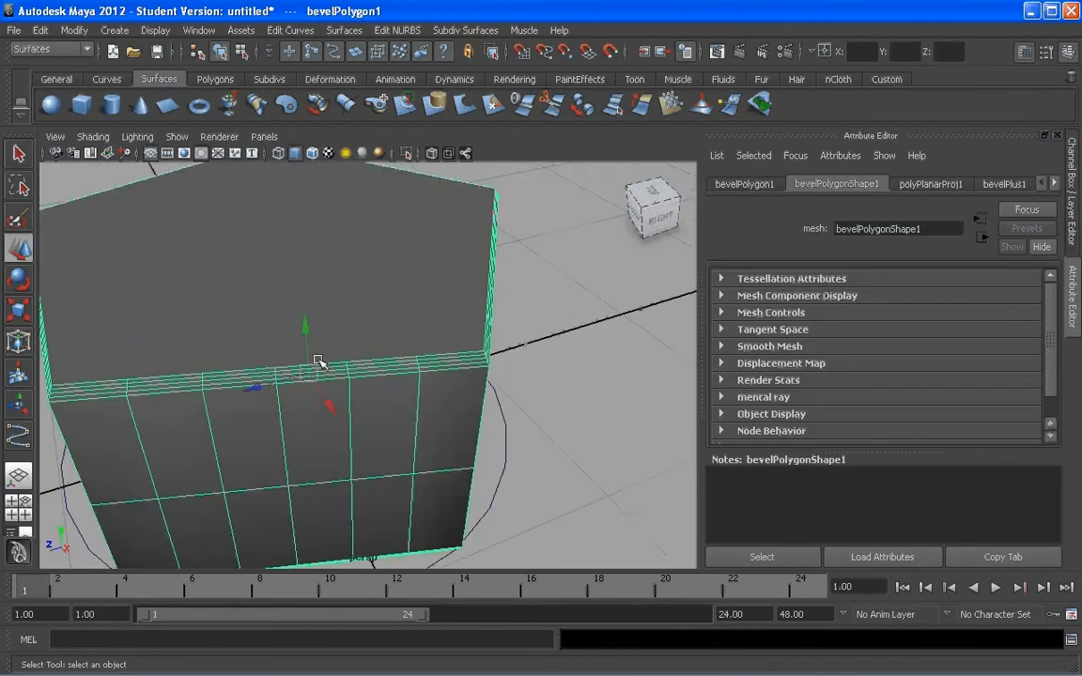
right_click_drag(319, 362, 507, 393, "alt")
left_click(495, 389)
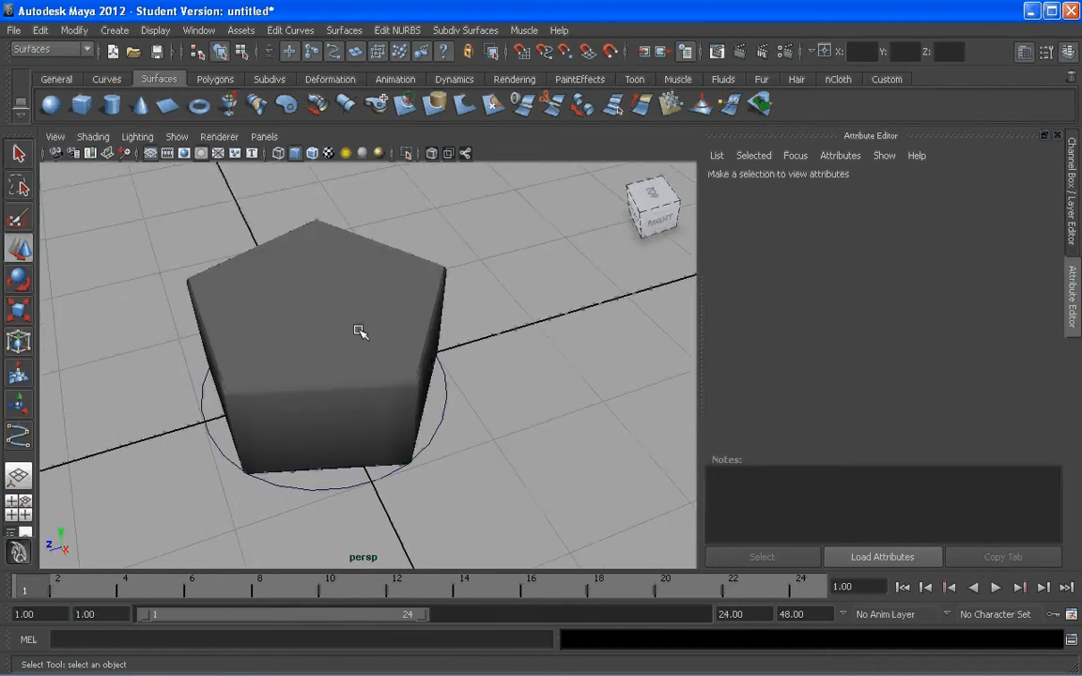
left_click(524, 364)
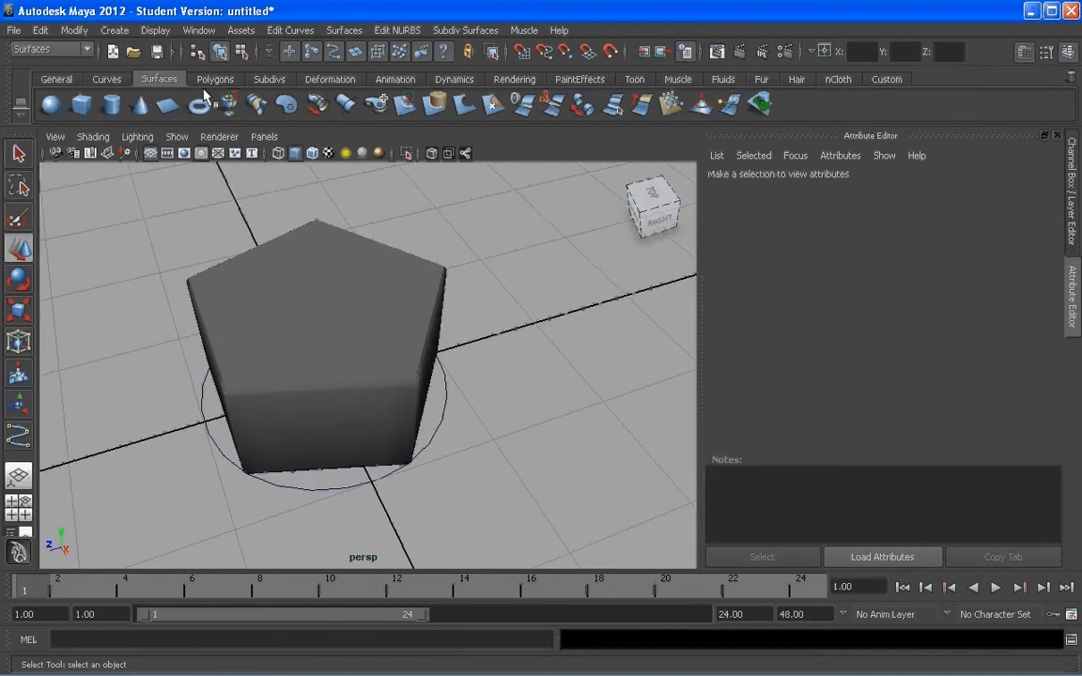
Step: Create a default polygon cylinder at the origin and frame it in the perspective view
left_click(214, 78)
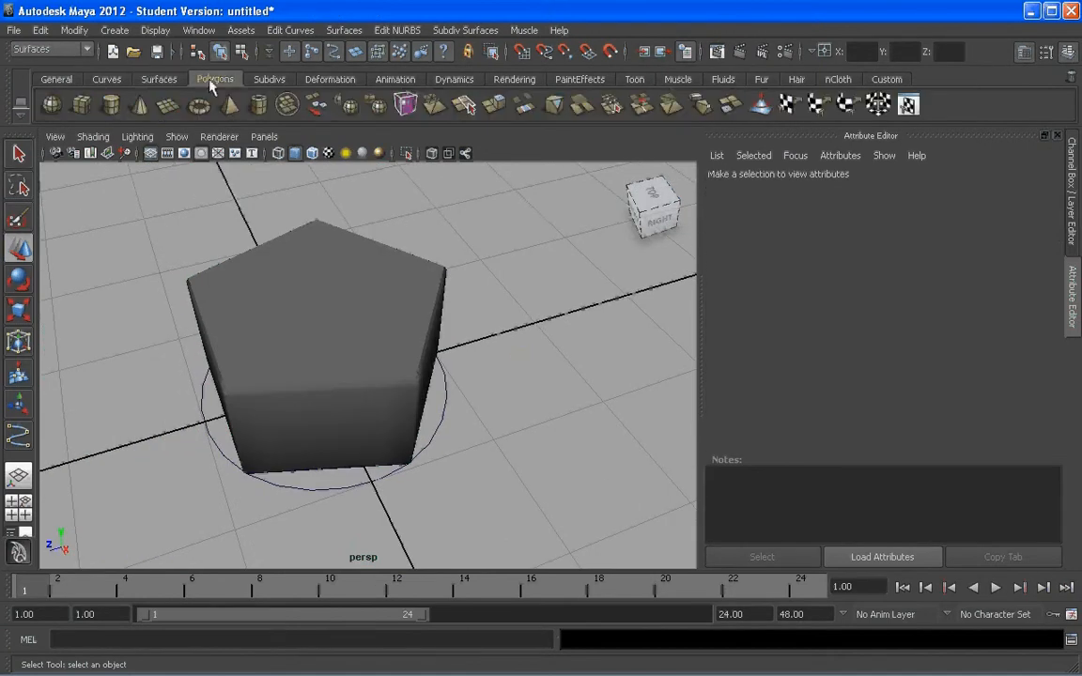
left_click(111, 105)
key("f")
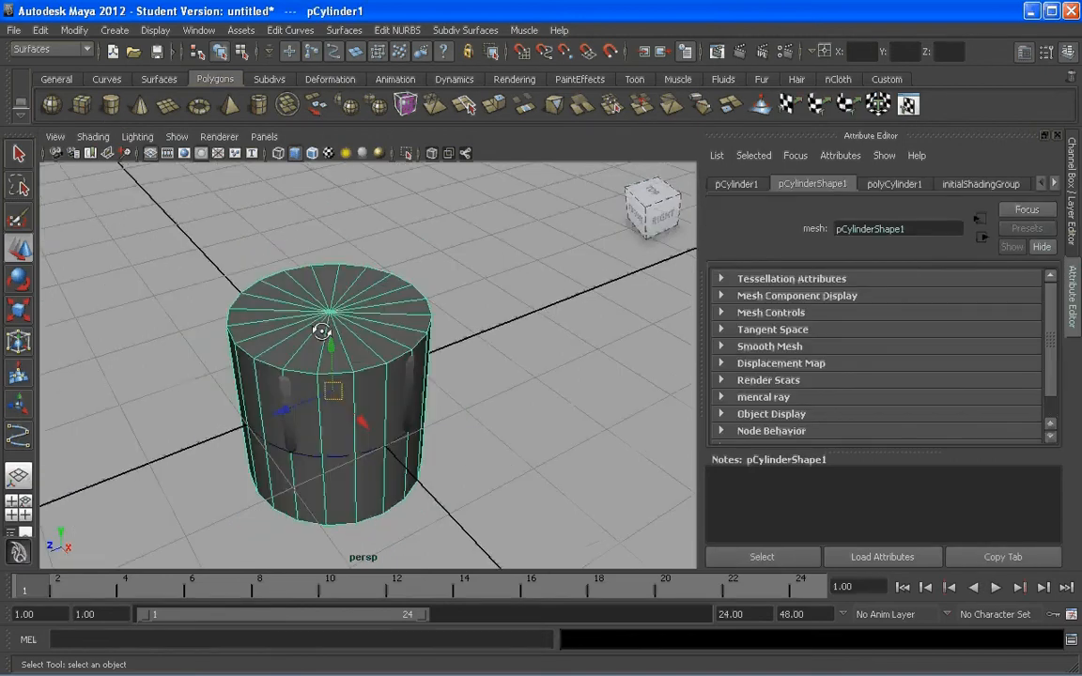
left_click(117, 30)
mouse_move(150, 70)
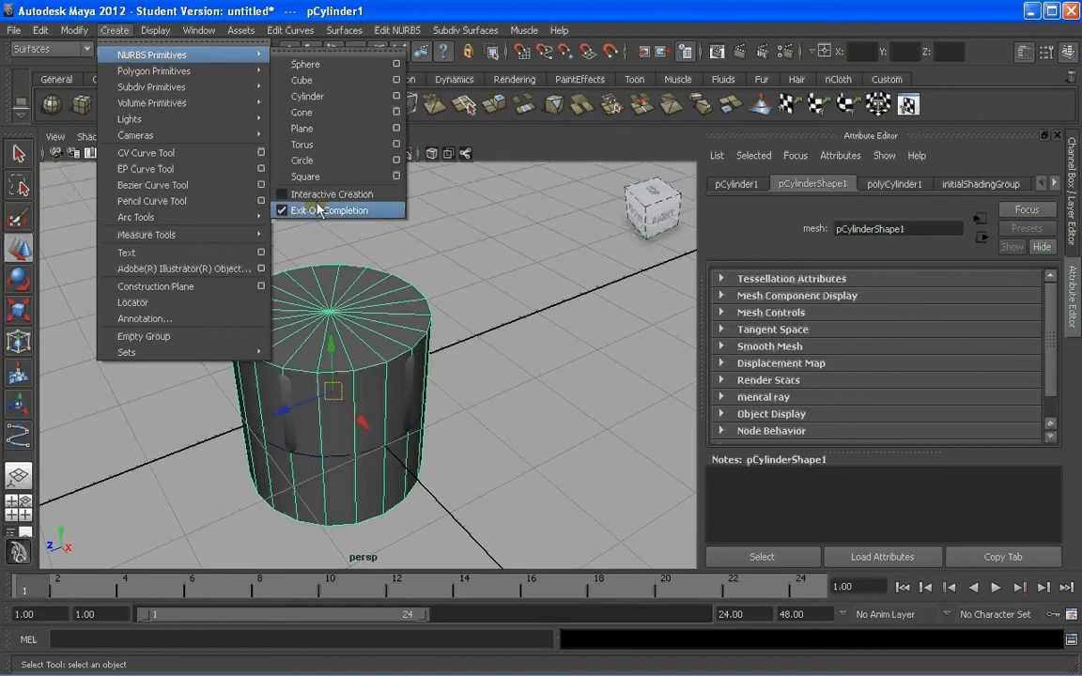
left_click(499, 313)
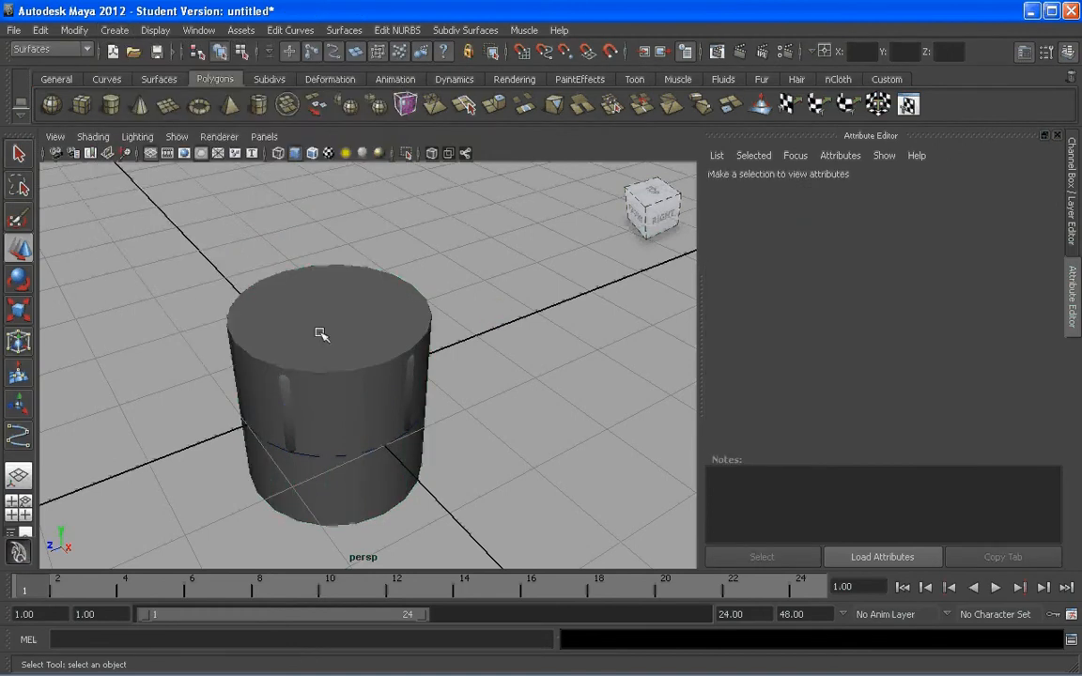
Step: Scale the cylinder to about 0.431 in X and Z and raise it to about 0.346 in Y, through the pentagon solid
left_click(423, 453)
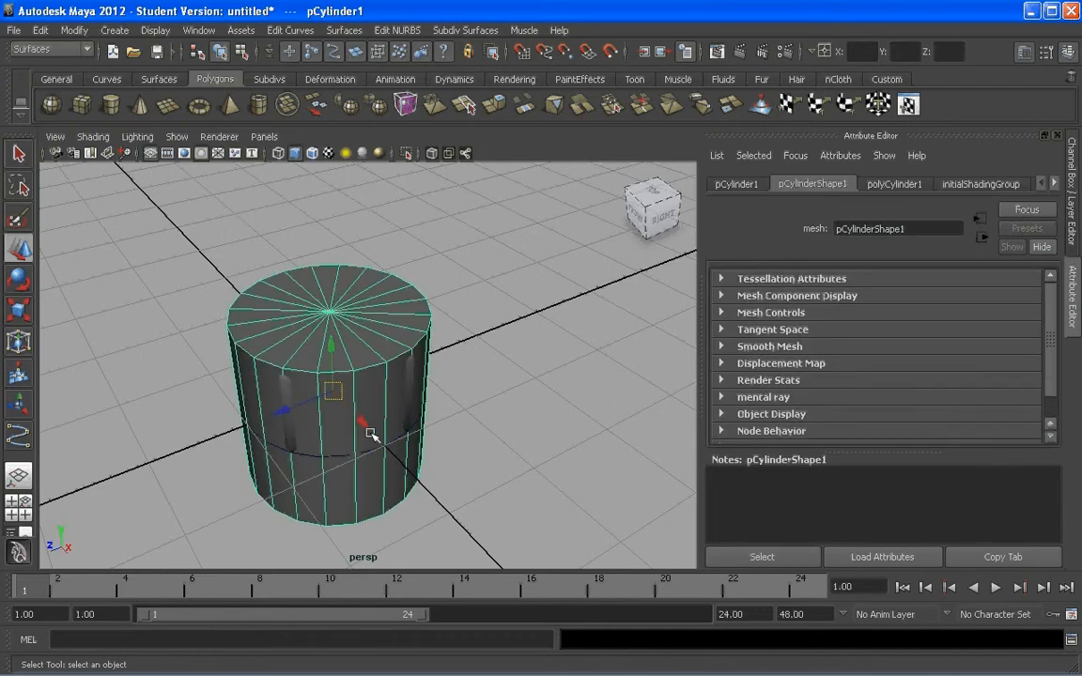
key("r")
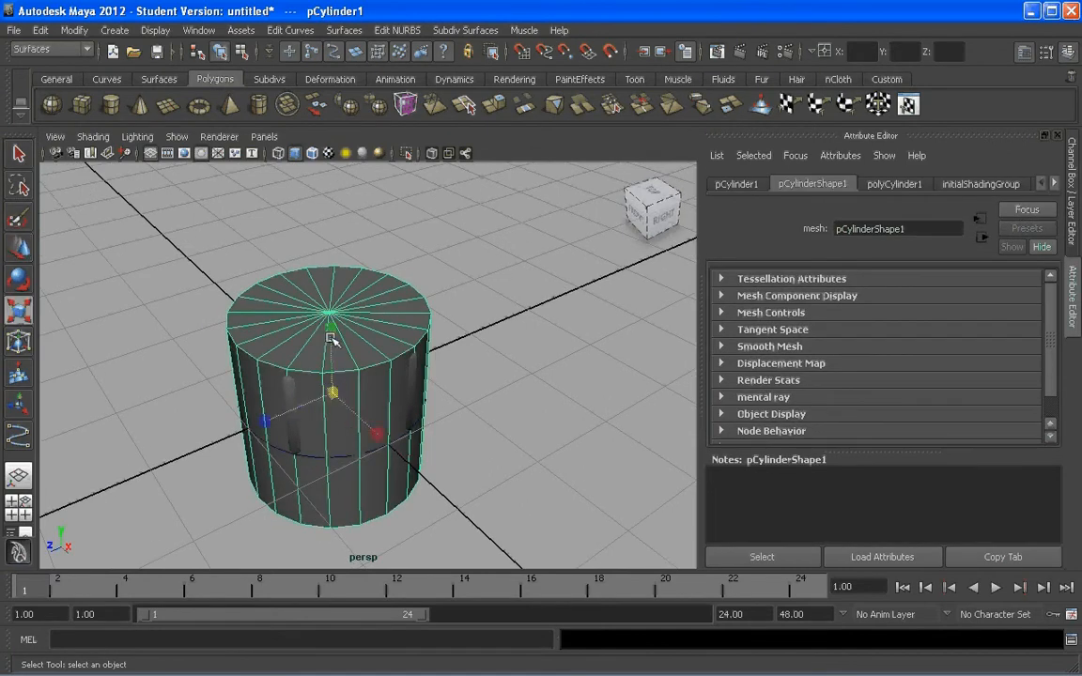
left_click_drag(331, 331, 330, 374, "ctrl")
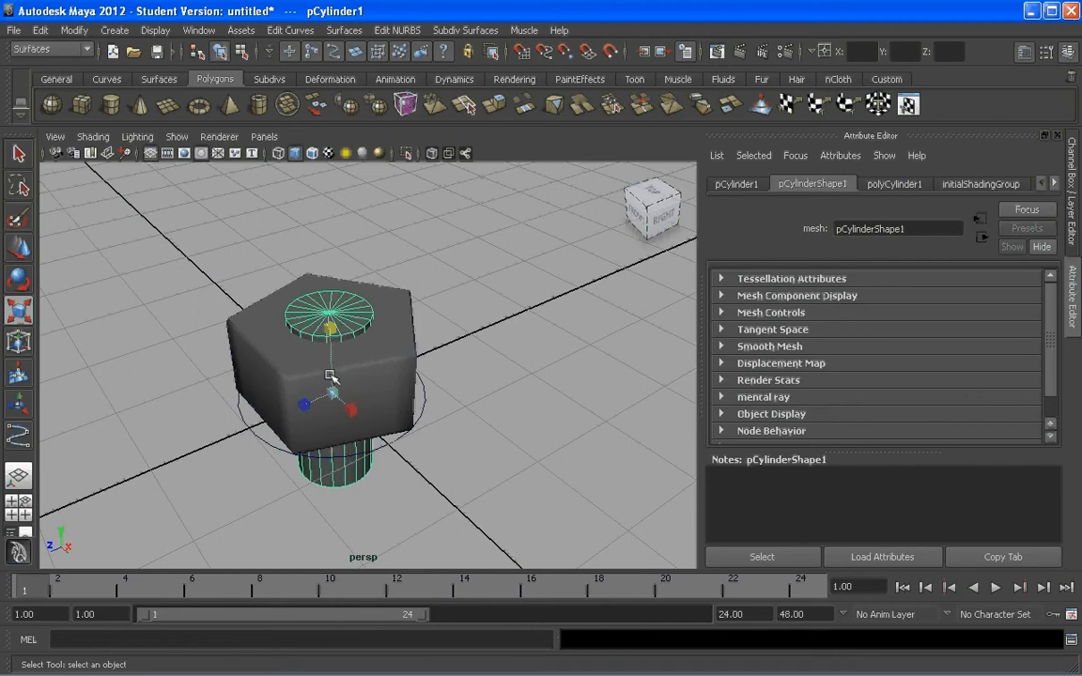
key("w")
left_click_drag(333, 354, 334, 312)
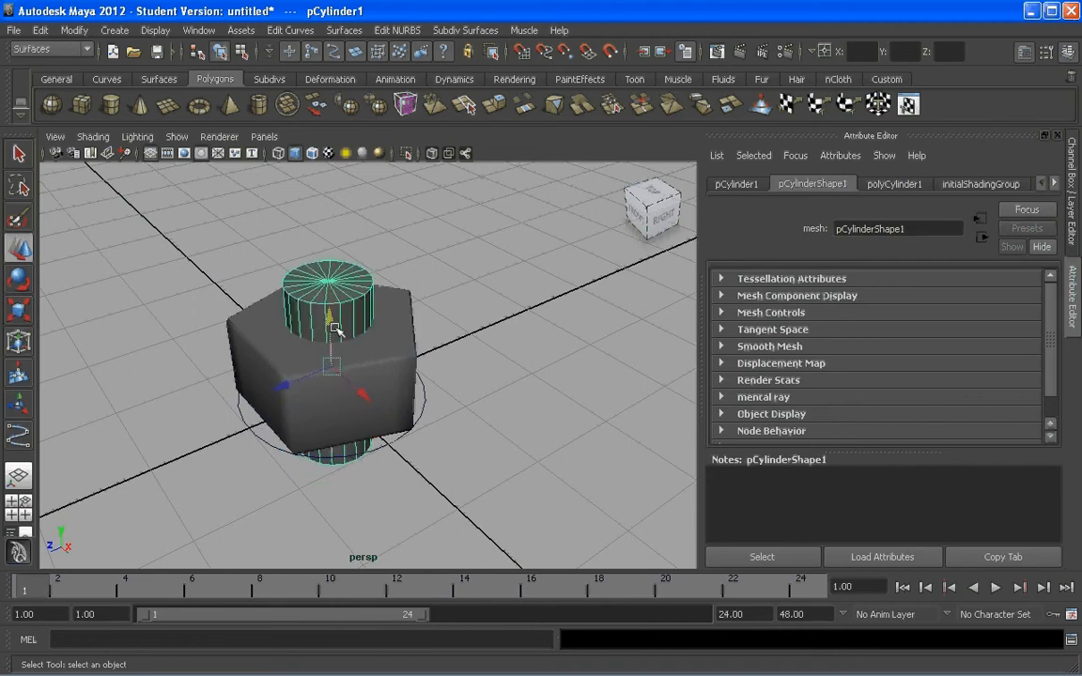
left_click(338, 249)
Step: Try the NURBS Boolean Difference tool on the pentagon solid and the cylinder
left_click_drag(465, 329, 384, 314, "alt")
scroll(322, 304, "up", 2)
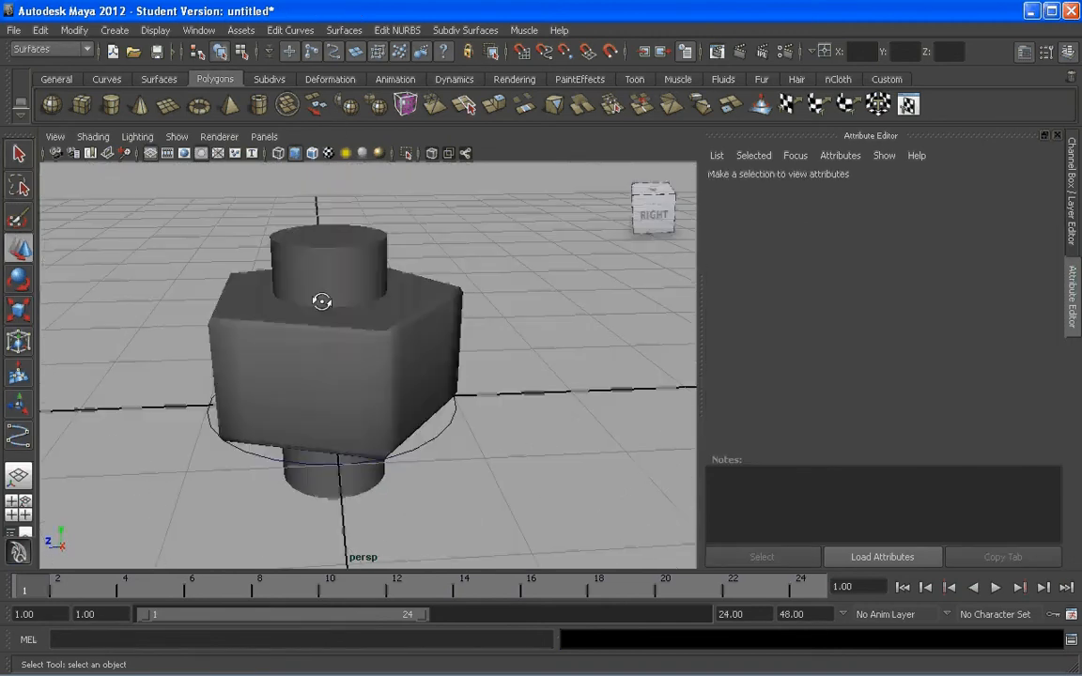
left_click_drag(321, 305, 346, 301, "alt")
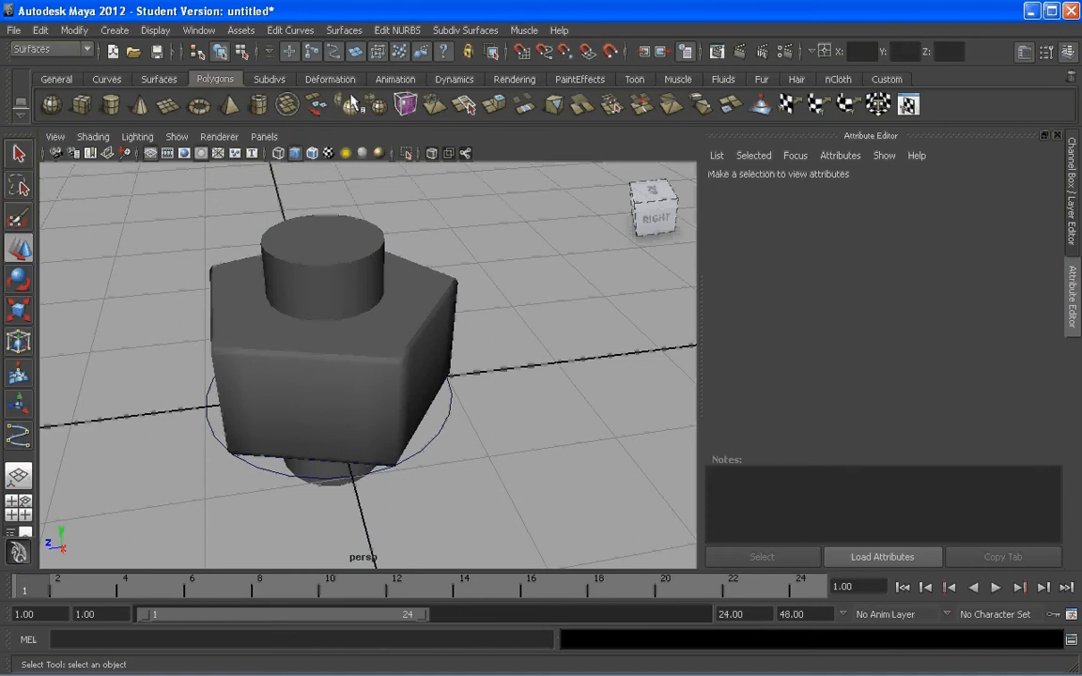
left_click_drag(401, 249, 418, 365, "alt")
left_click(420, 365)
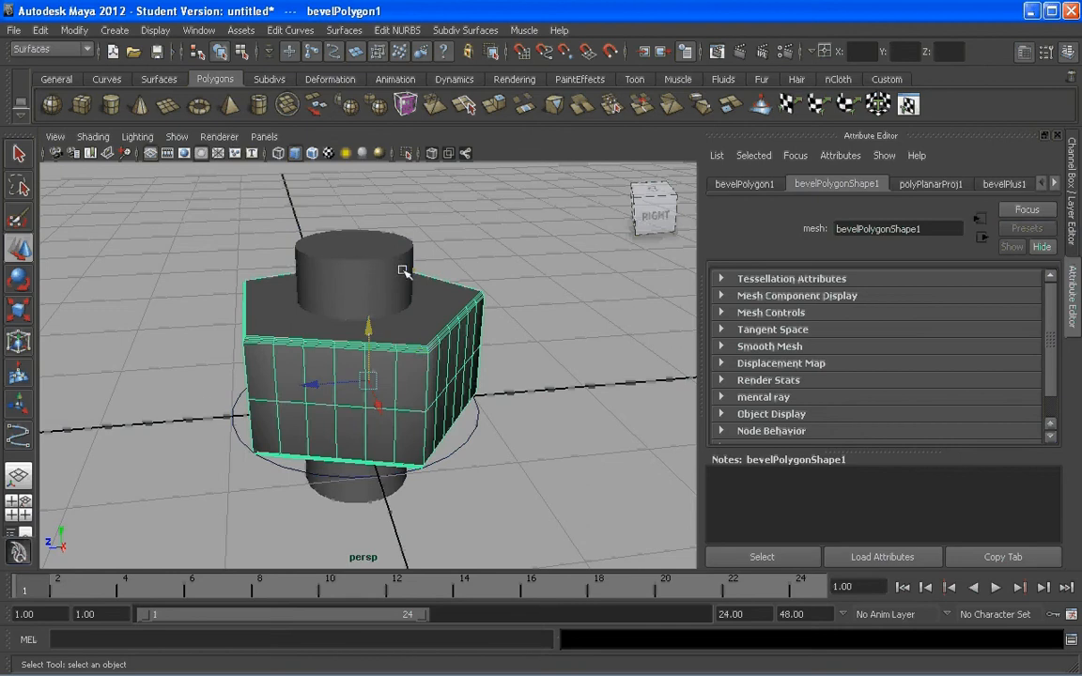
left_click(374, 236, "shift")
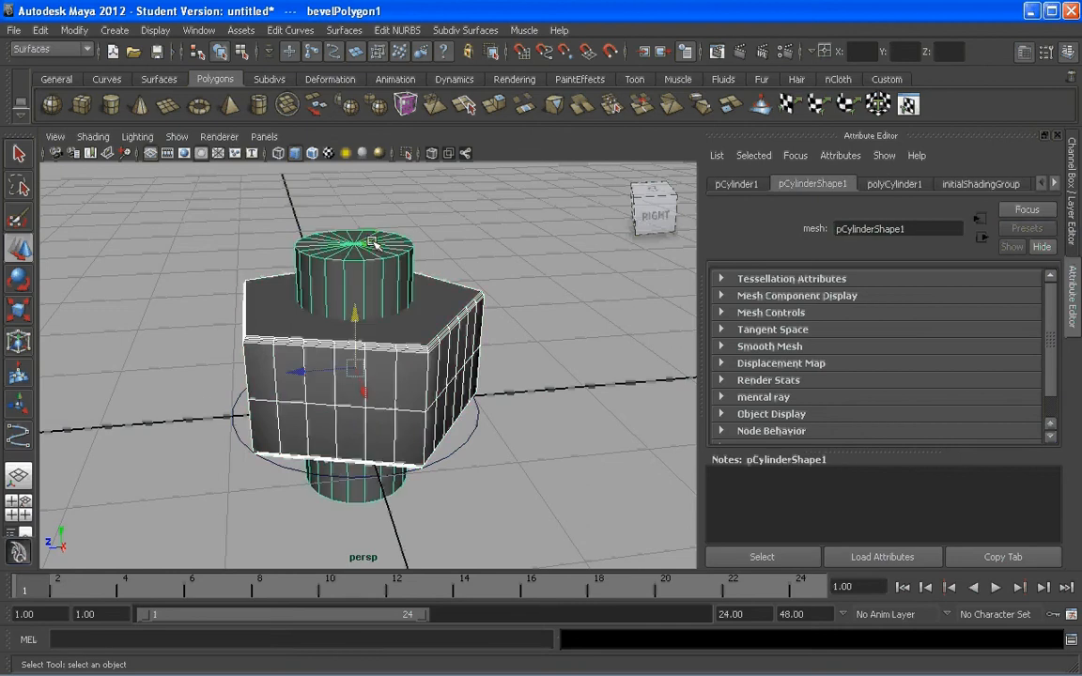
left_click(394, 30)
mouse_move(413, 138)
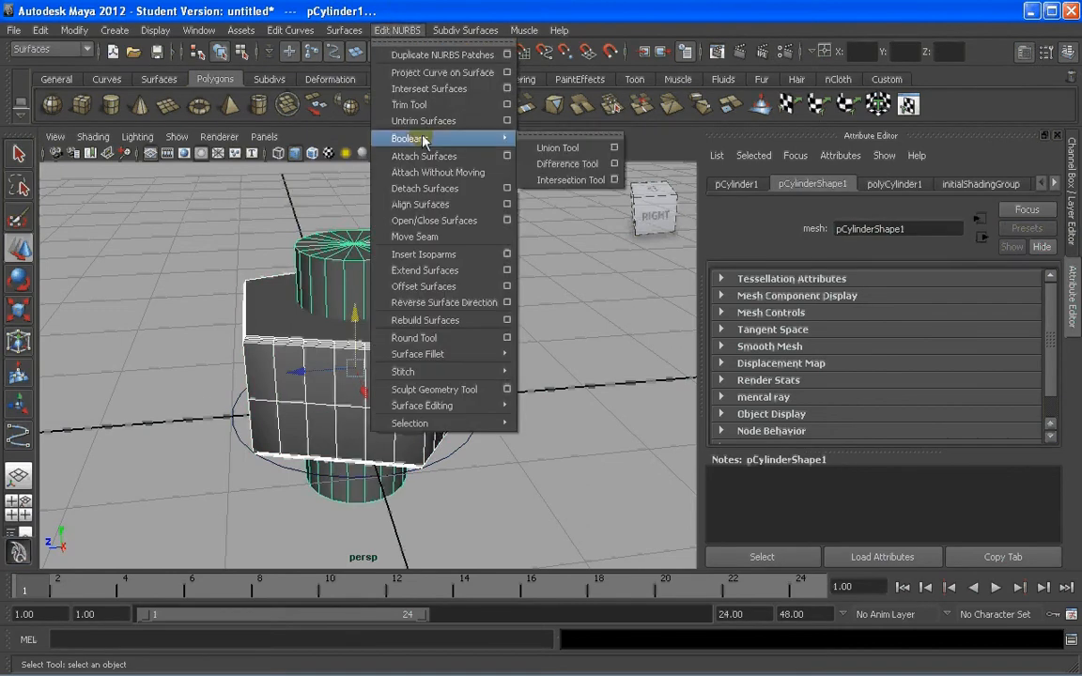
left_click(562, 162)
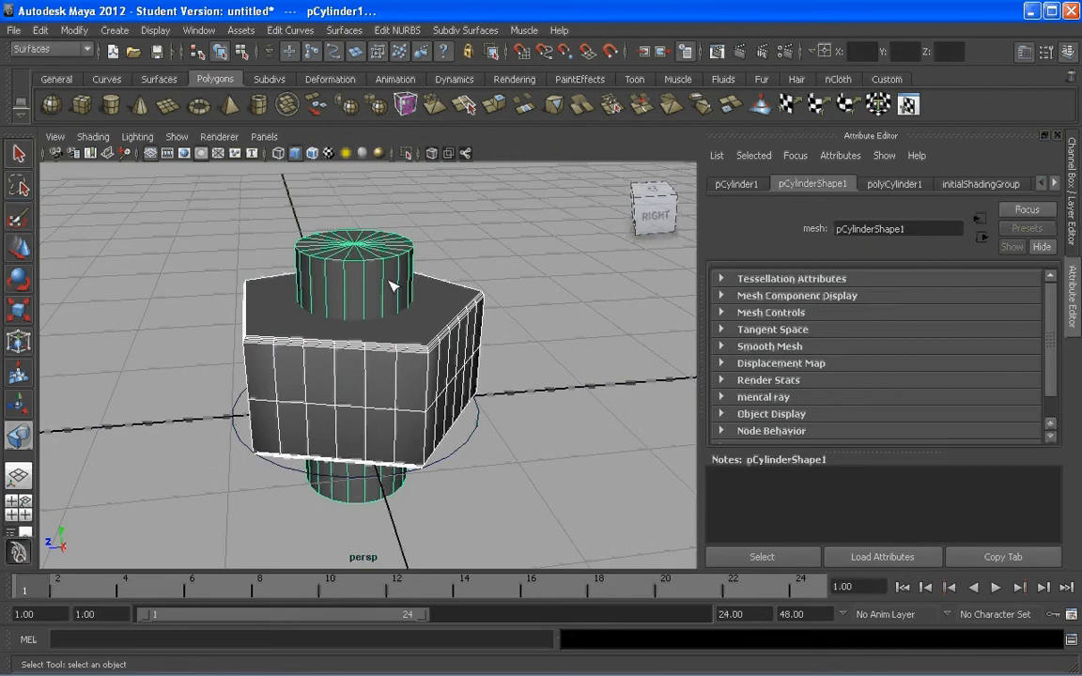
left_click_drag(392, 287, 490, 256, "alt")
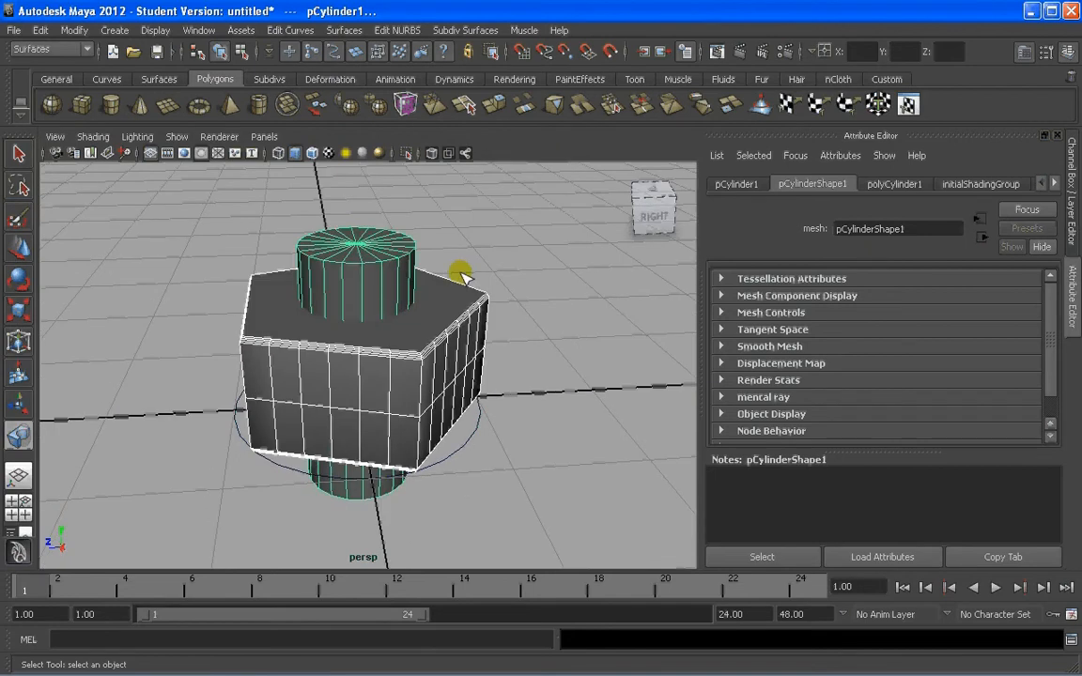
Step: Switch to the Polygons menu set and leave the NURBS Boolean tool for the Select tool
left_click(80, 49)
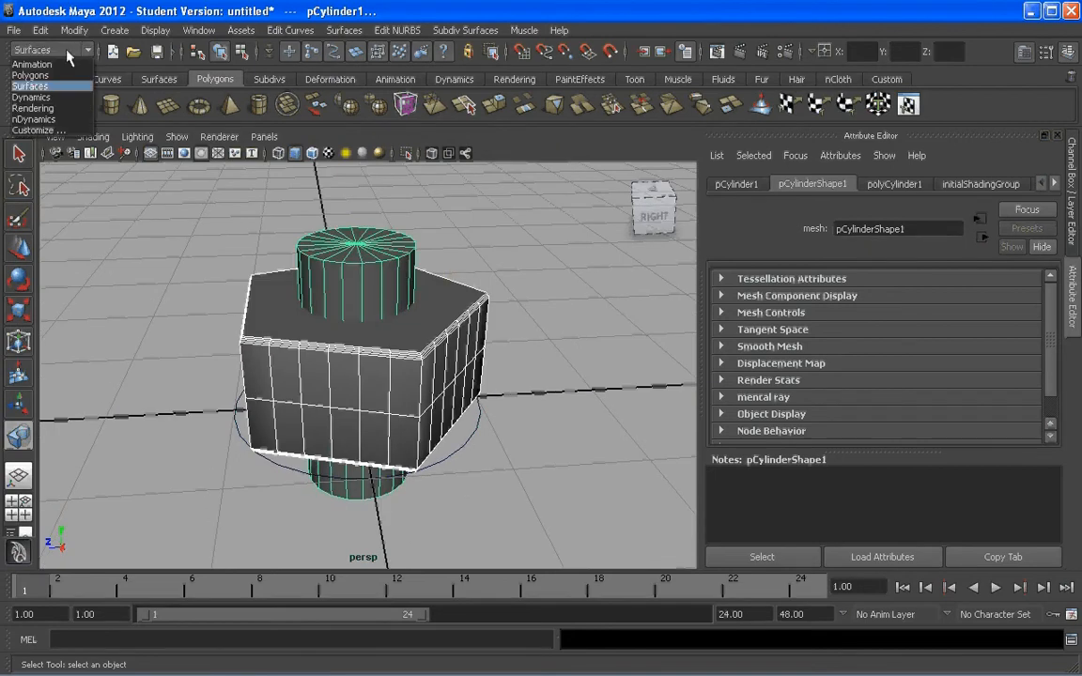
left_click(31, 75)
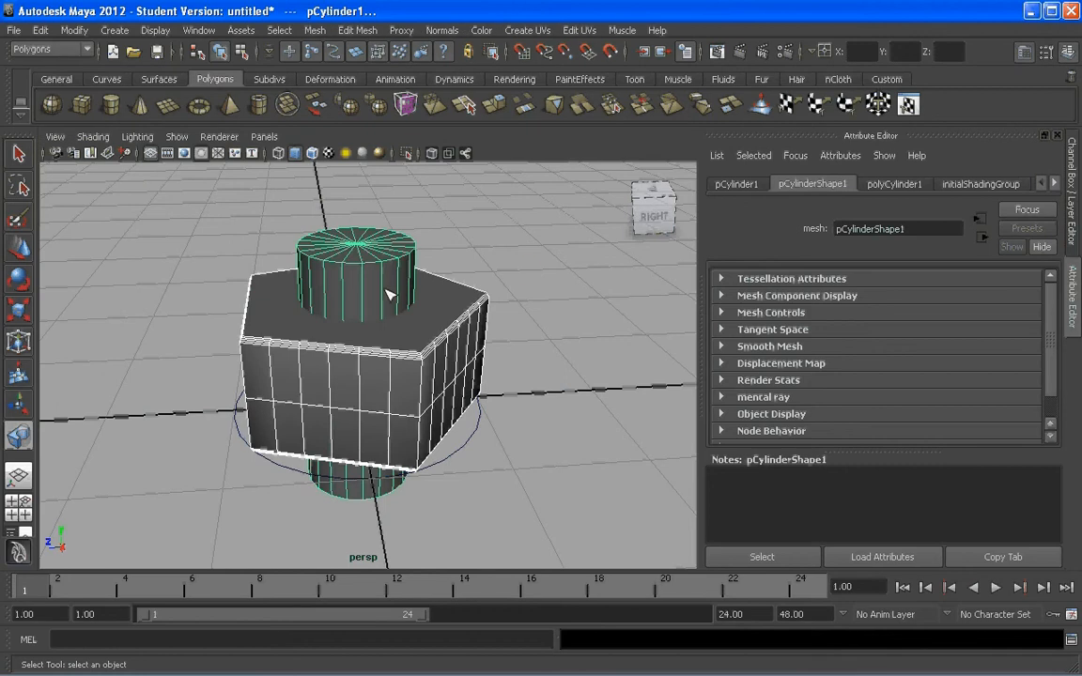
key("q")
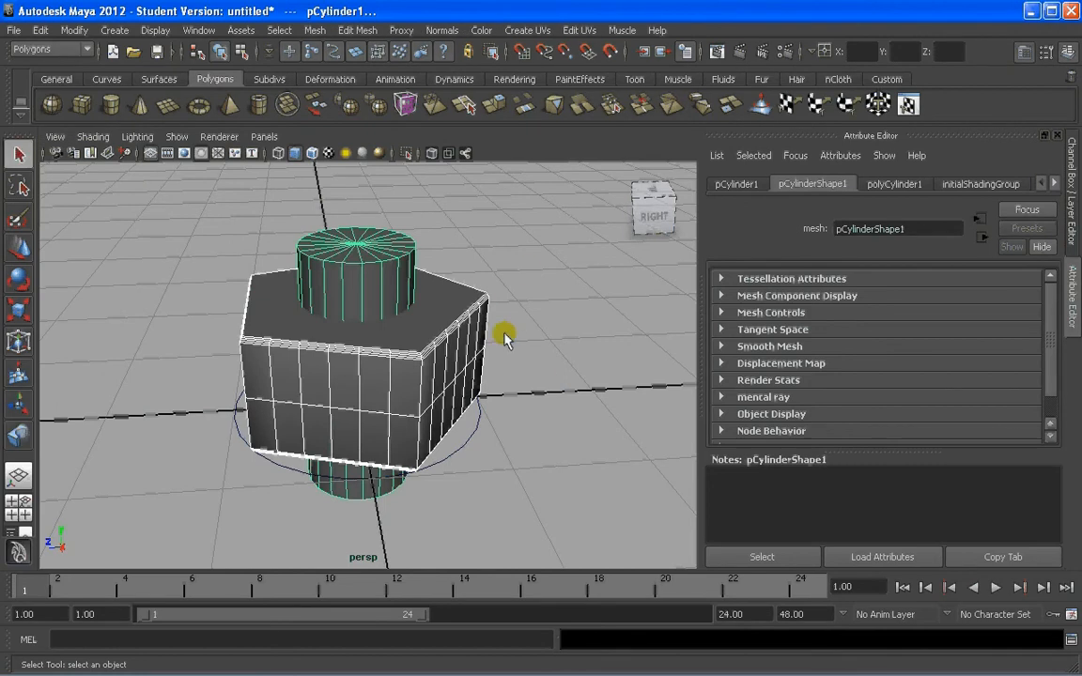
Step: Subtract the cylinder from the pentagon solid with a polygon Boolean Difference
left_click(541, 367)
left_click(427, 280)
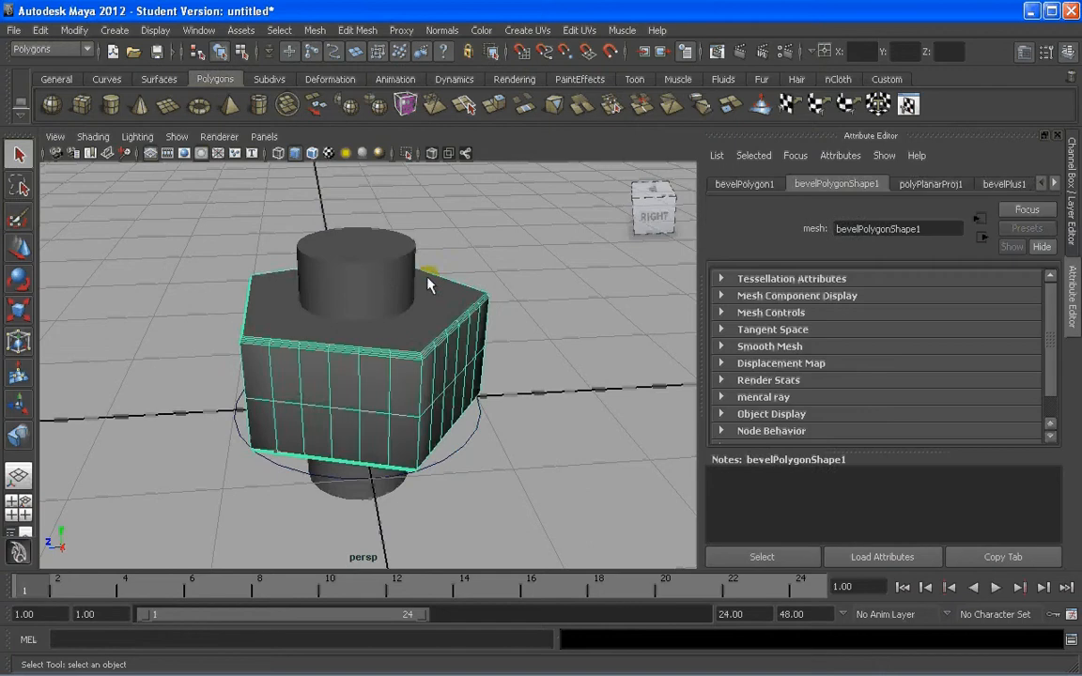
left_click(401, 252, "shift")
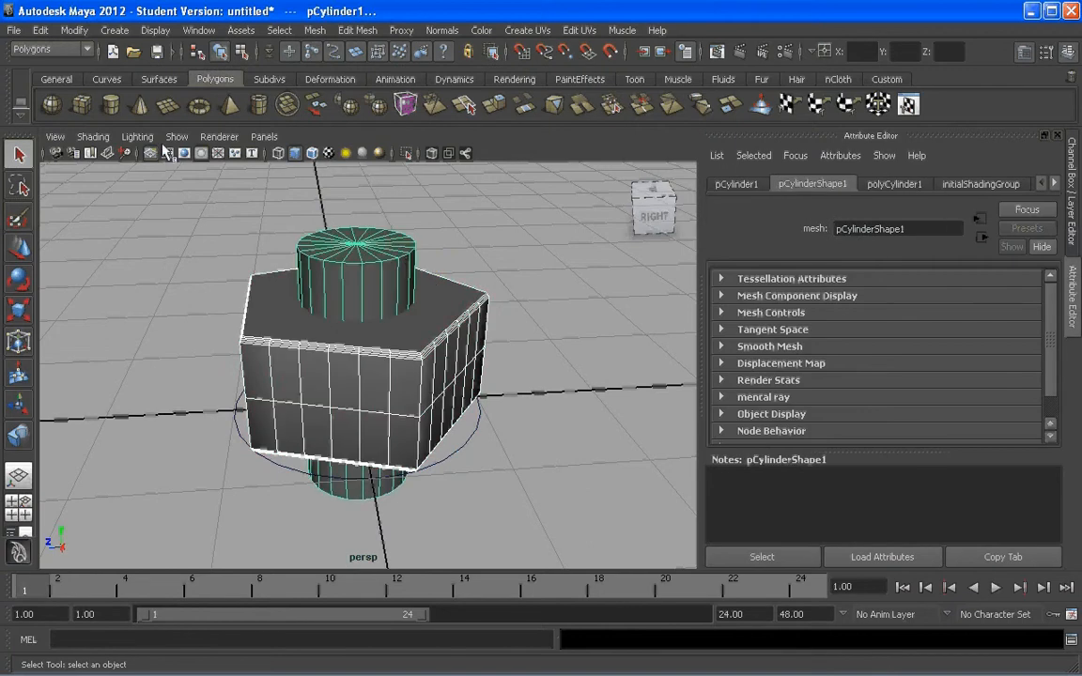
left_click(362, 31)
mouse_move(315, 31)
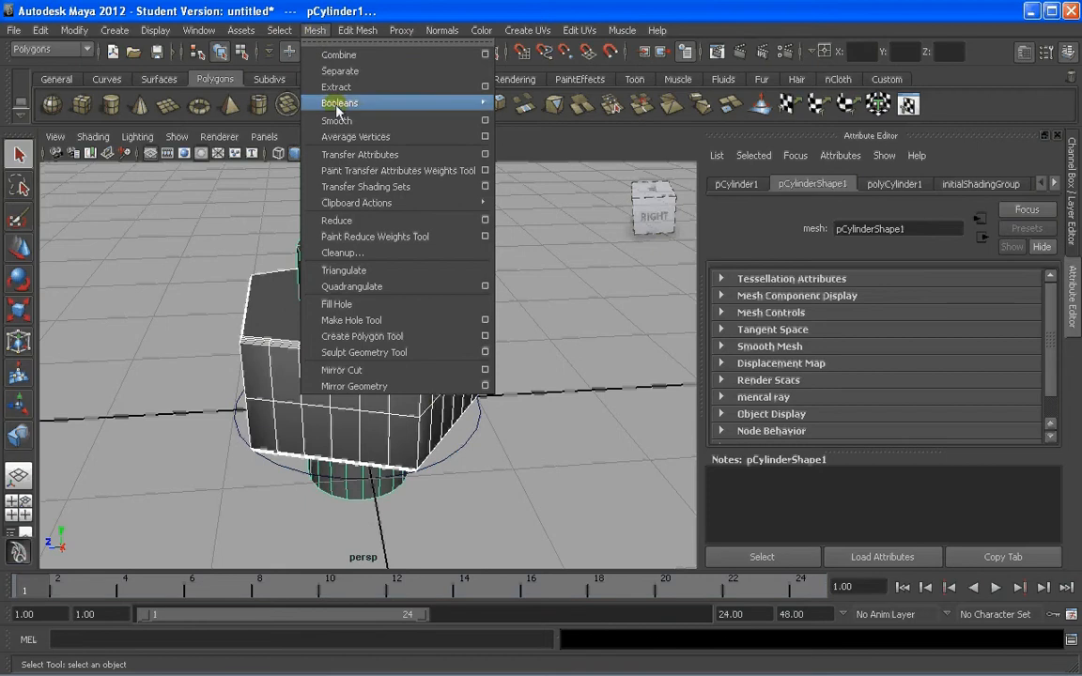
mouse_move(336, 105)
left_click(536, 129)
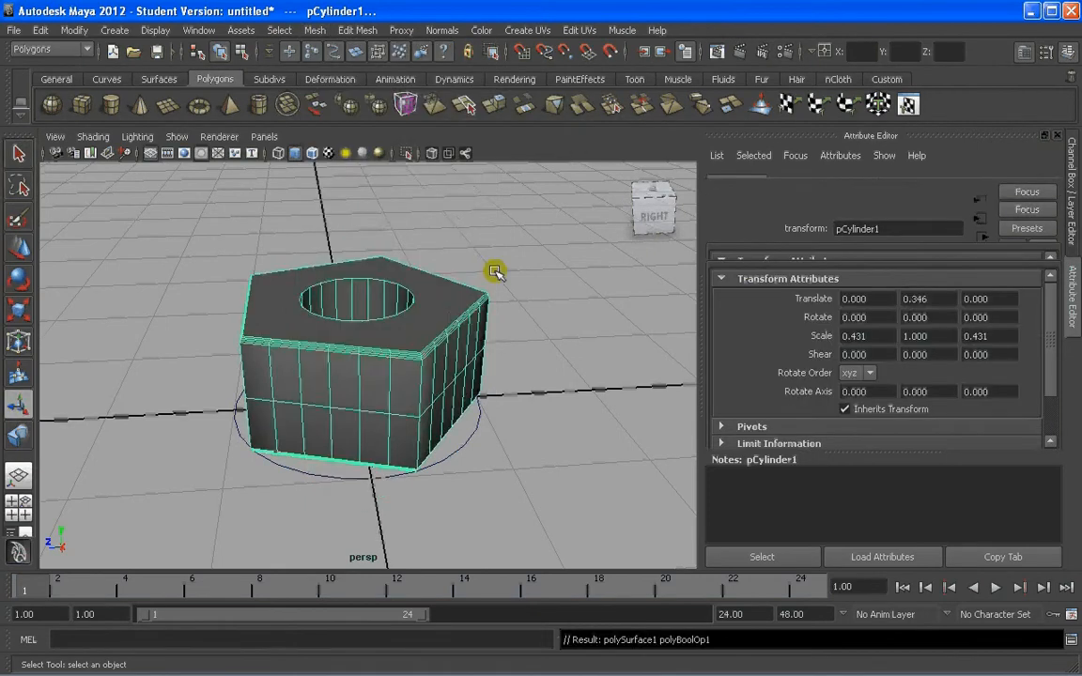
Step: Examine the round hole through the pentagon solid and undo the Boolean Difference
left_click_drag(494, 271, 376, 303, "alt")
scroll(346, 275, "up", 4)
scroll(340, 291, "down", 5)
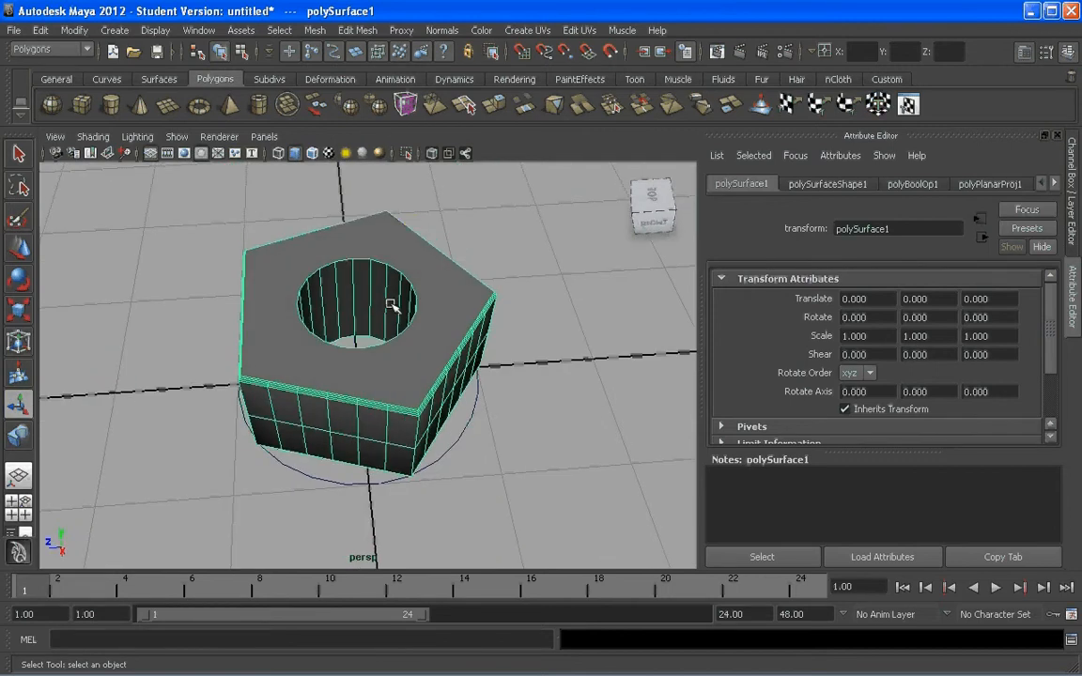
scroll(360, 289, "up", 3)
scroll(360, 289, "down", 3)
key("ctrl+z")
Step: Delete the beveled pentagon solid, keeping the cylinder and the two base curves
left_click(511, 269)
left_click(350, 280)
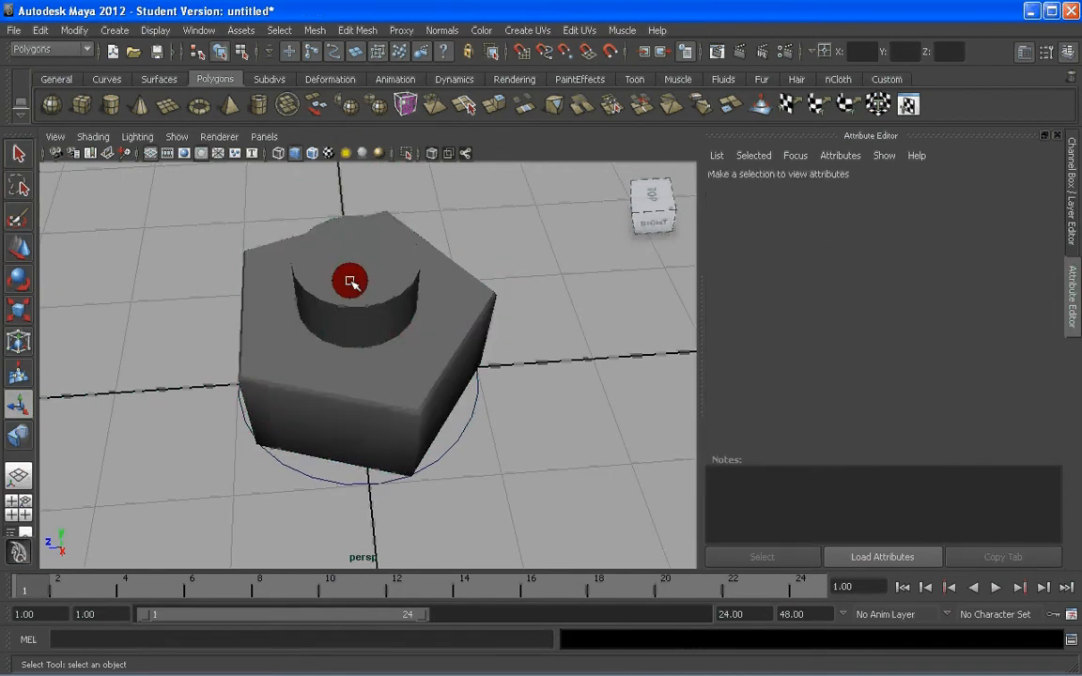
left_click_drag(423, 409, 175, 365, "alt")
left_click(446, 378)
key("Delete")
Step: Set the cylinder's height subdivisions to 15
left_click(356, 326)
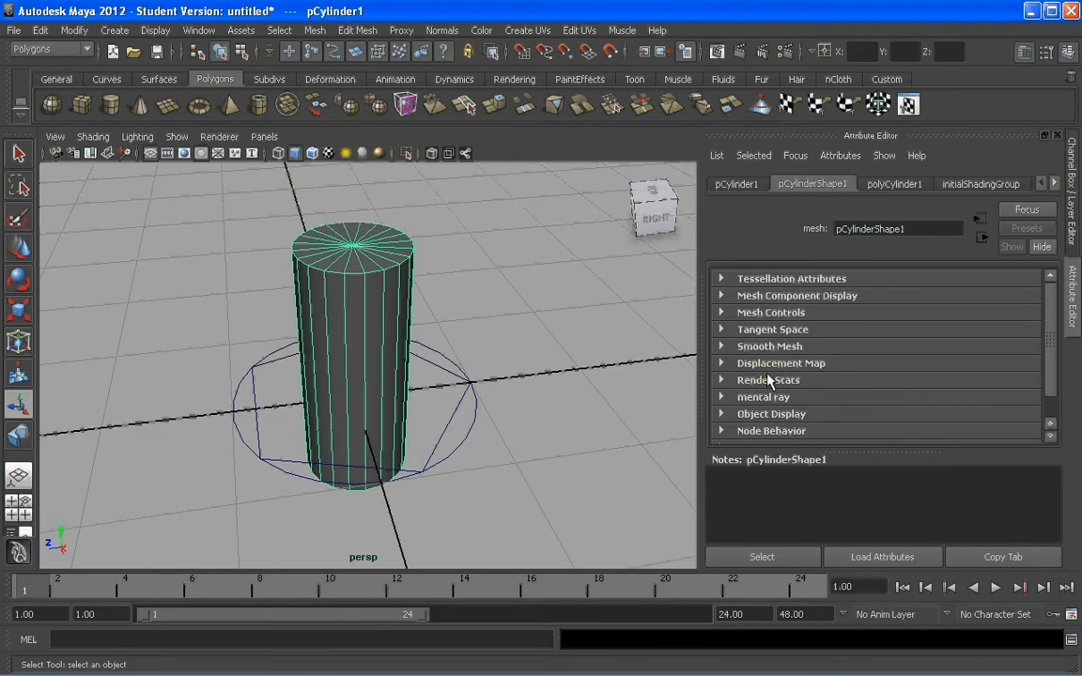
left_click(894, 184)
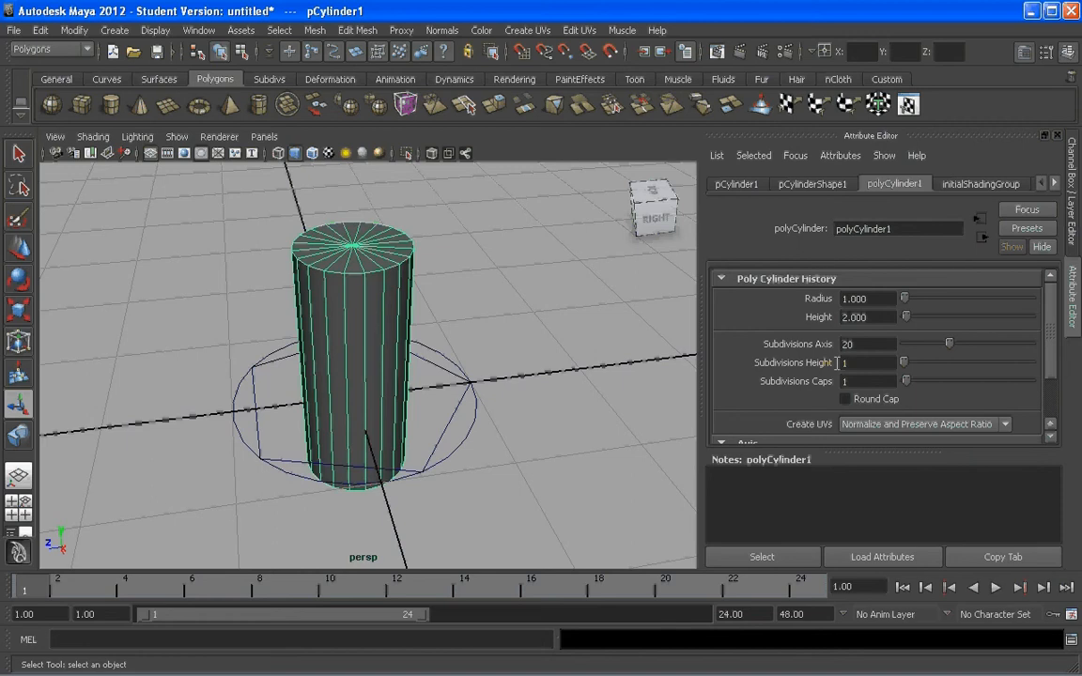
left_click_drag(903, 363, 939, 363)
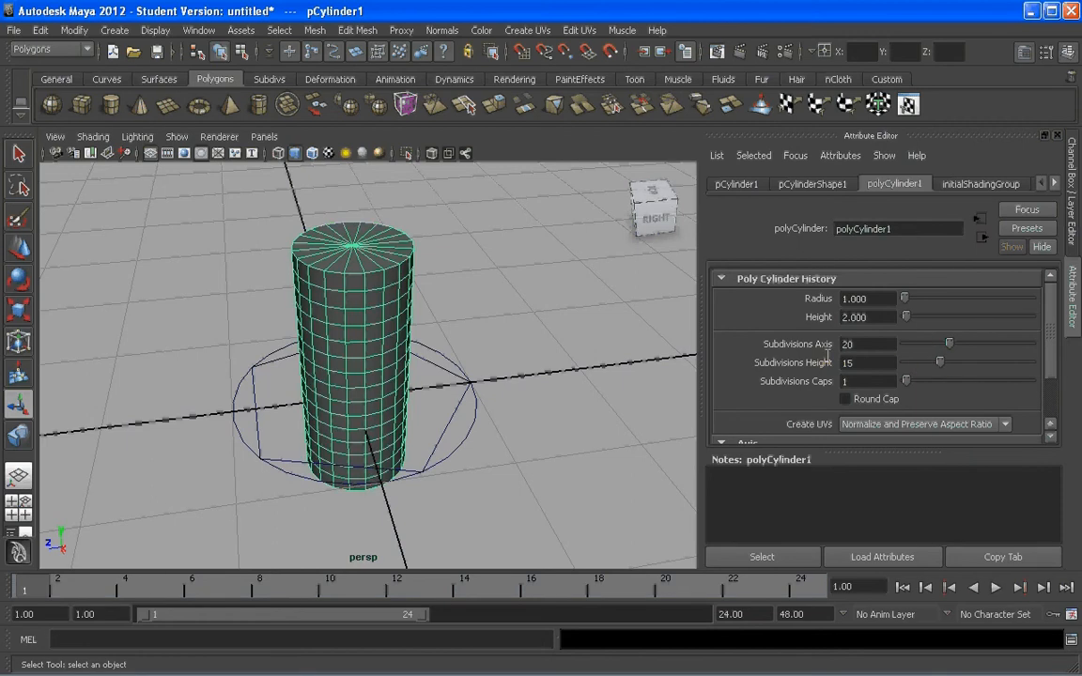
Step: Select every second ring of vertices on the cylinder in the side view, from just below the top rim down to the bottom edge
right_click_drag(357, 331, 319, 342)
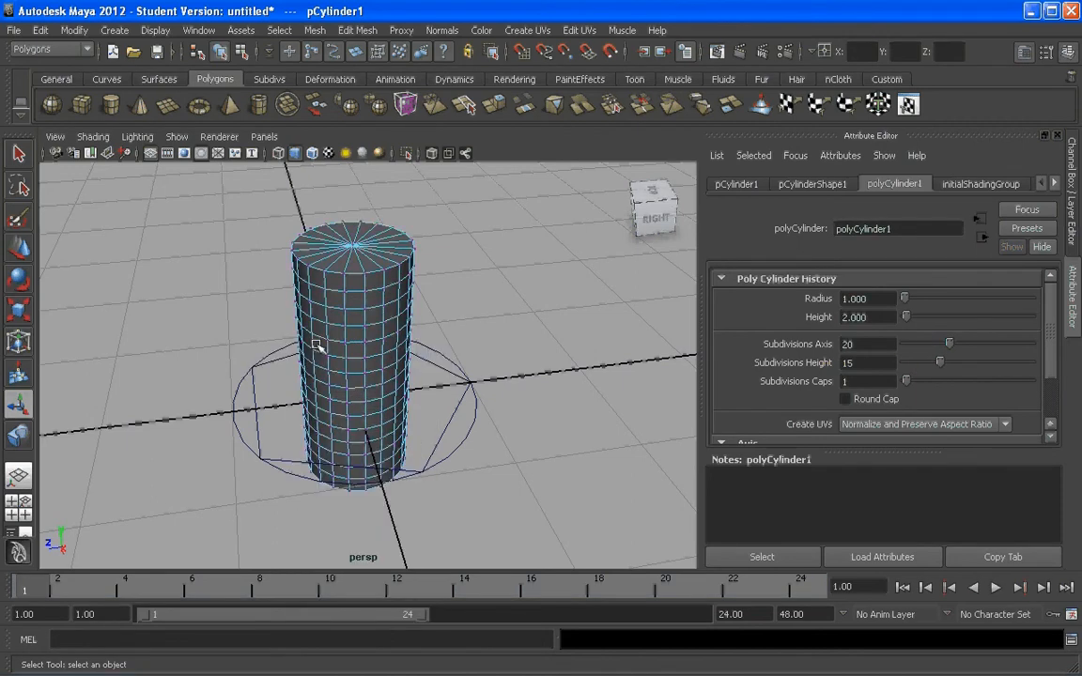
left_click(11, 507)
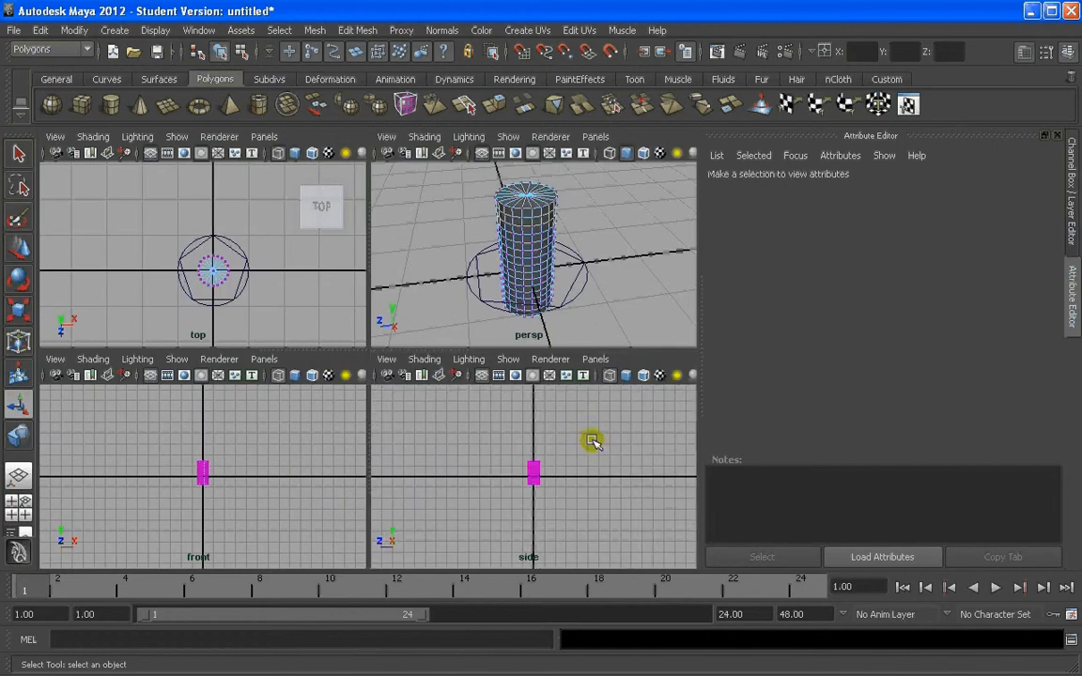
scroll(503, 460, "up", 3)
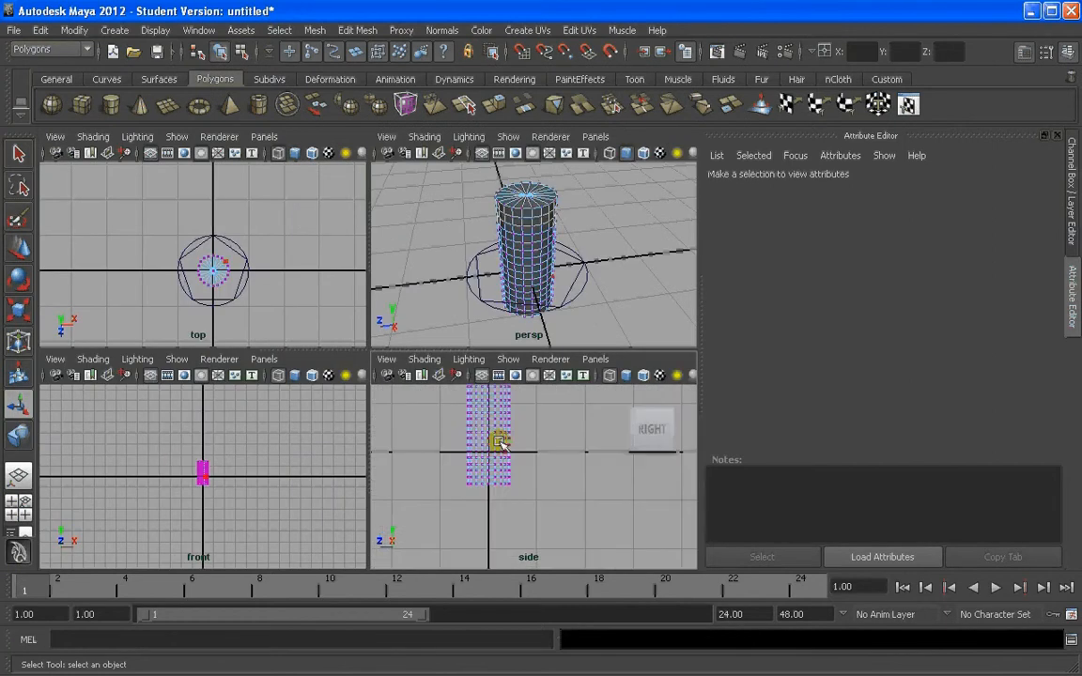
scroll(500, 442, "up", 1)
middle_click_drag(500, 441, 534, 494, "alt")
left_click_drag(440, 419, 537, 423)
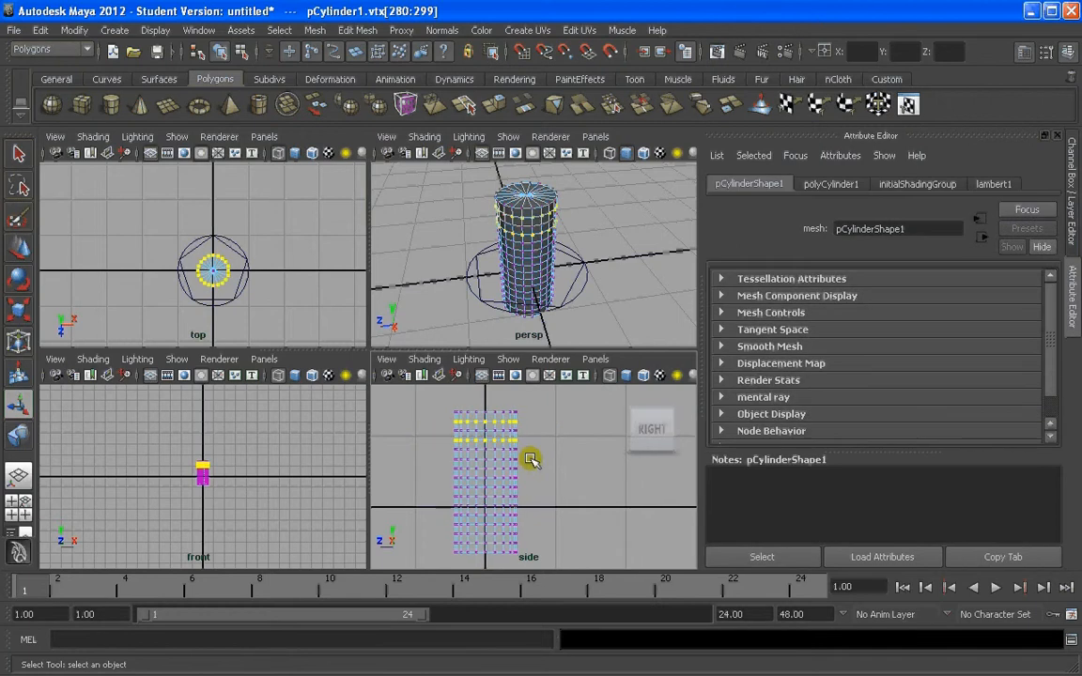
left_click_drag(441, 456, 515, 479, "shift")
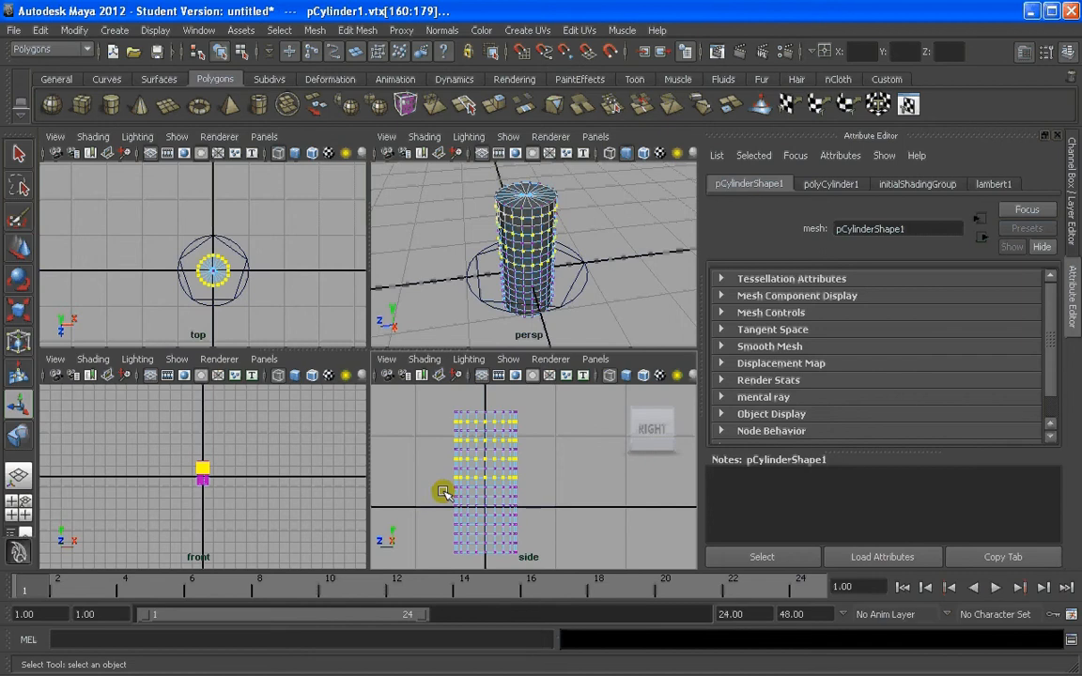
left_click_drag(442, 493, 541, 496, "shift")
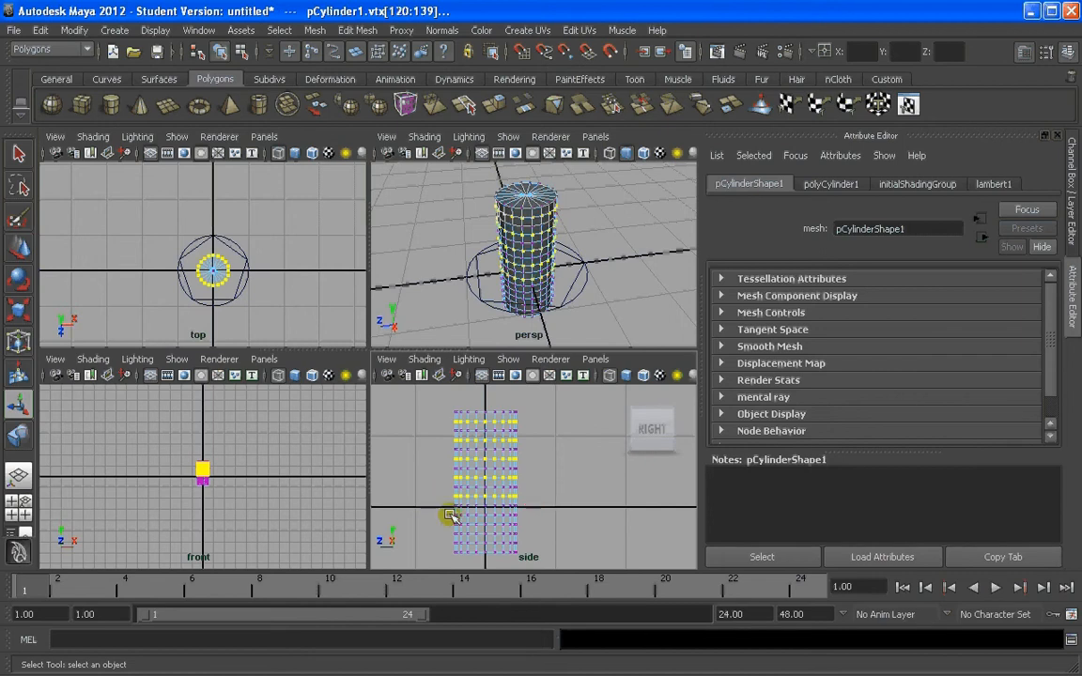
left_click_drag(450, 515, 439, 557, "shift")
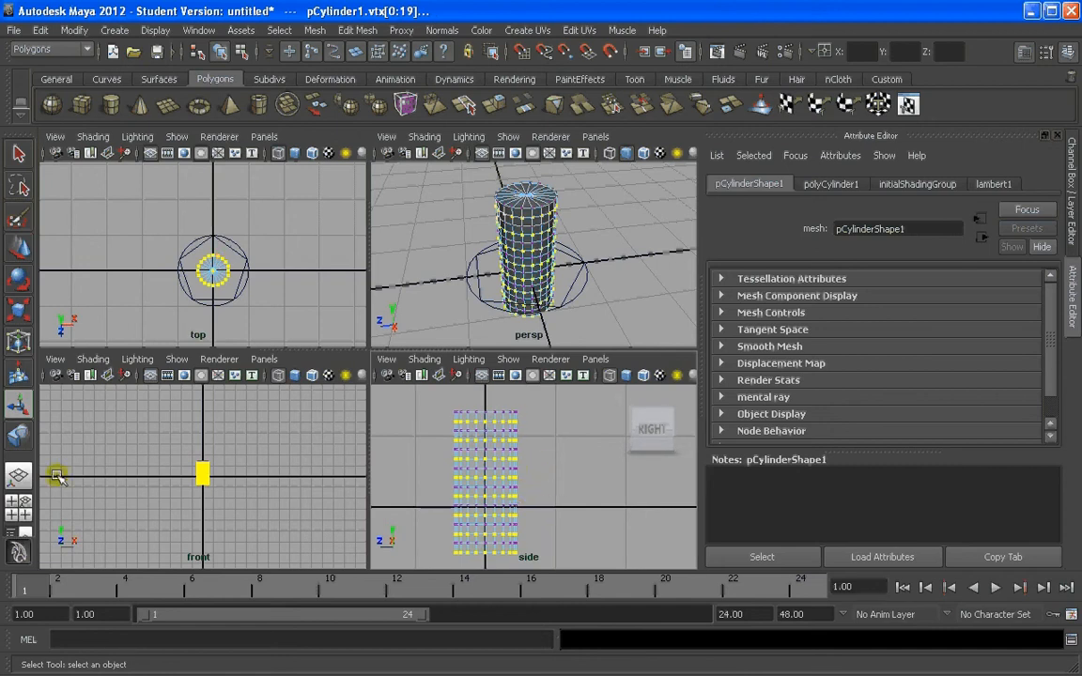
Step: Scale the selected vertex rings inward horizontally to form a ridged profile, and reselect the whole cylinder in object mode
left_click(17, 477)
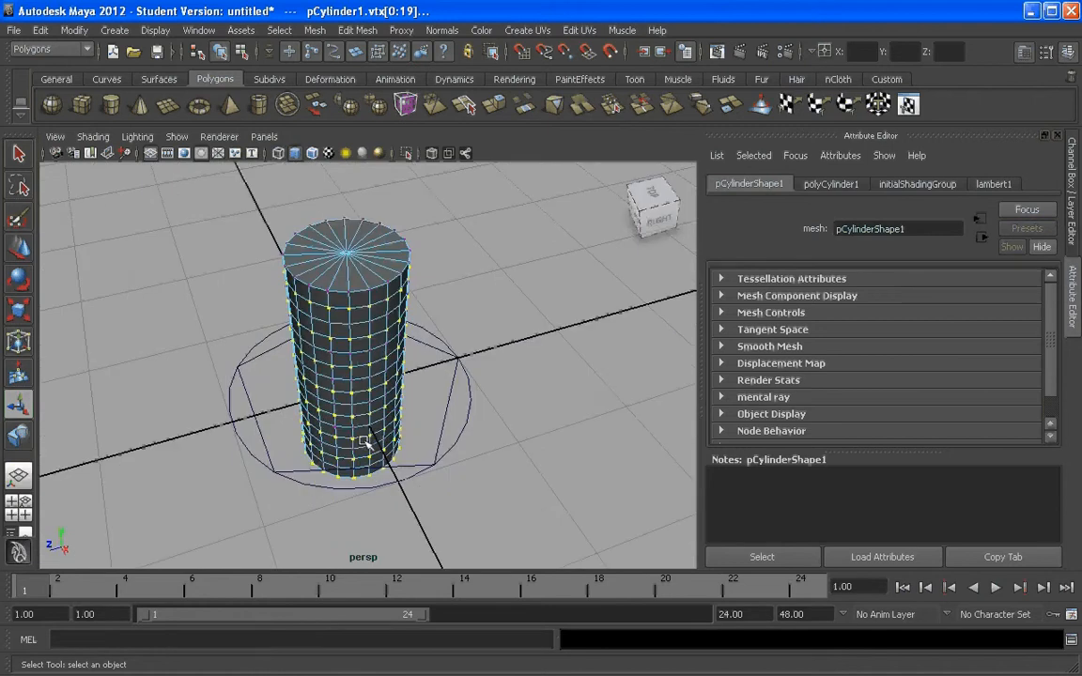
key("w")
left_click_drag(379, 415, 353, 340, "alt")
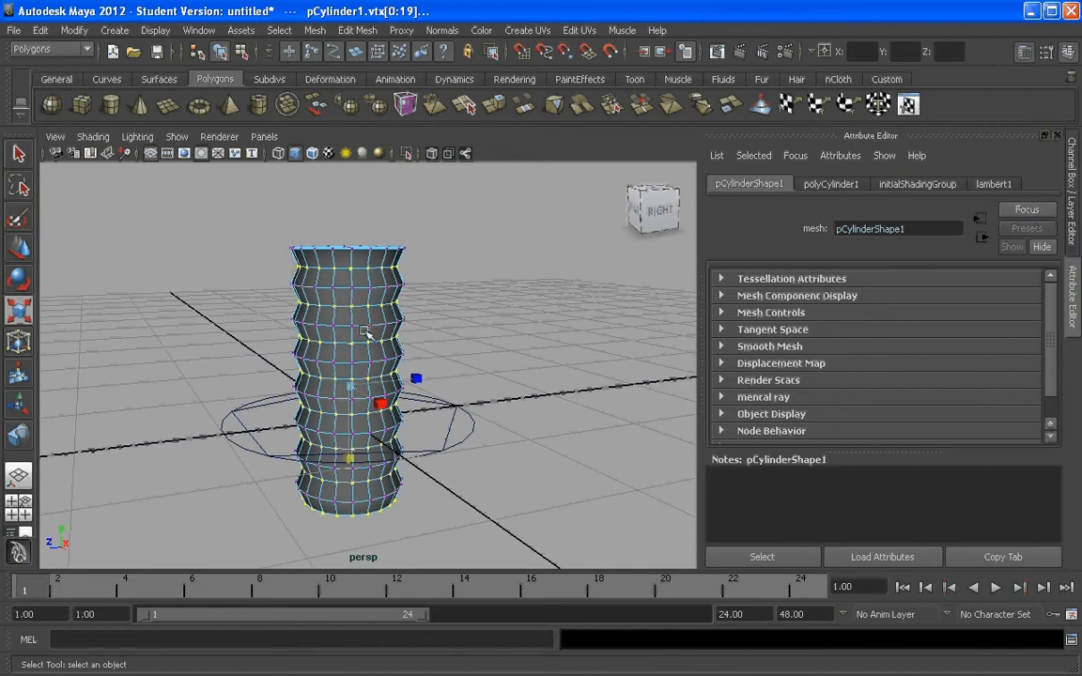
right_click_drag(361, 318, 390, 311)
left_click(369, 369)
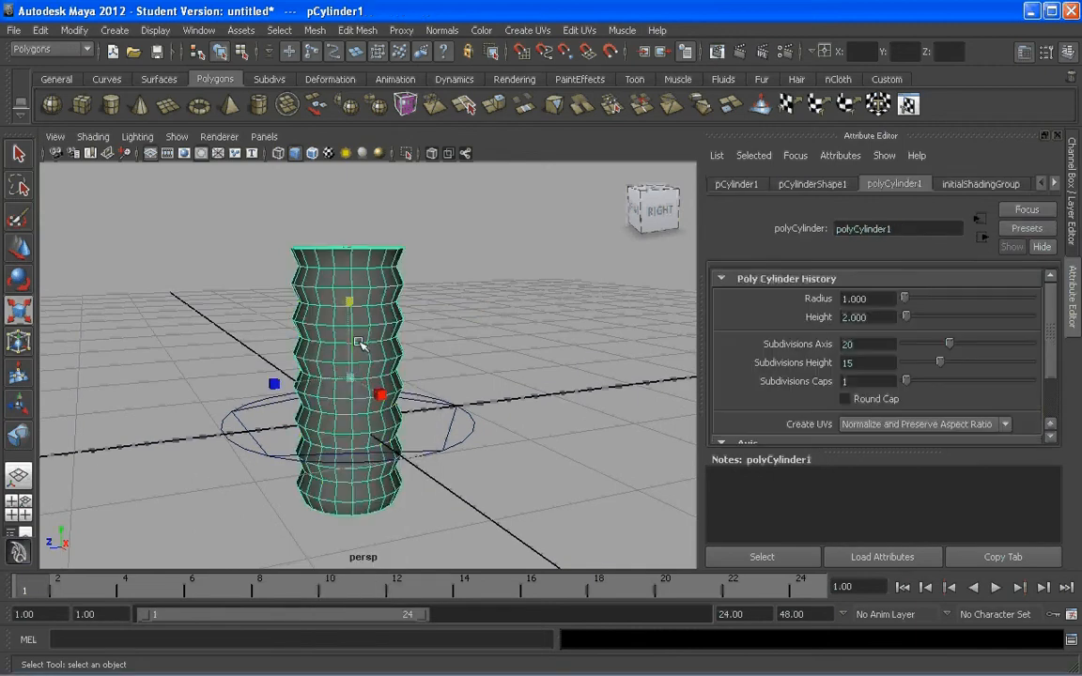
Step: Scale the ridged cylinder down in height so it becomes a short, closely ridged plug
key("e")
key("r")
left_click_drag(349, 302, 519, 304)
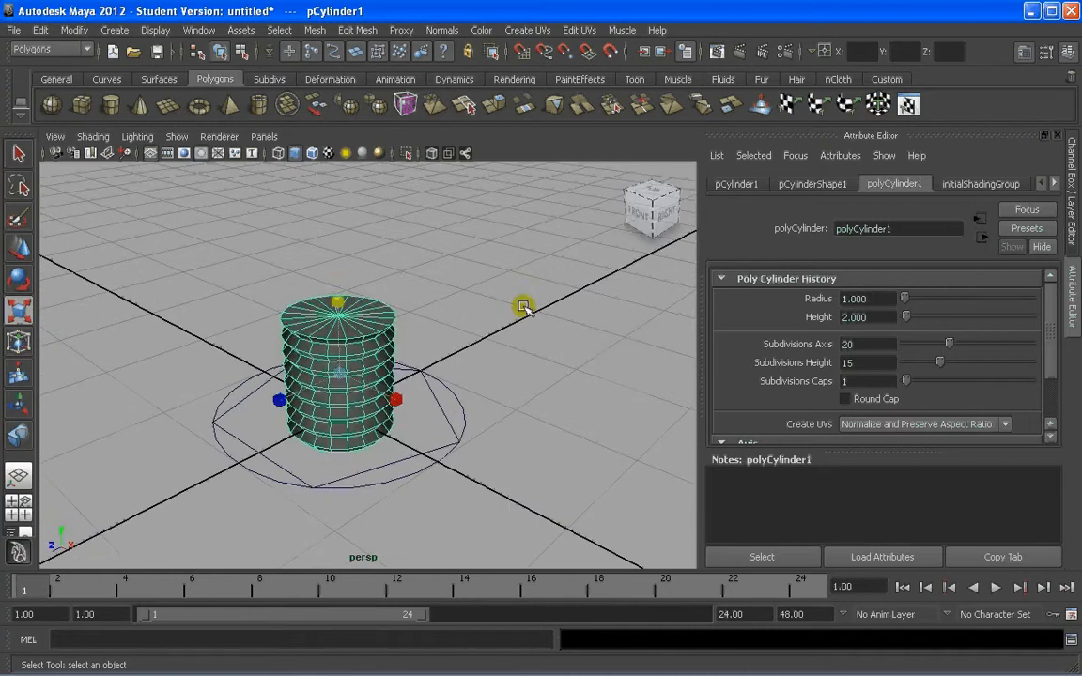
Step: Show the Outliner beside the perspective view and unhide the beveled pentagon solid
left_click(52, 498)
left_click(24, 531)
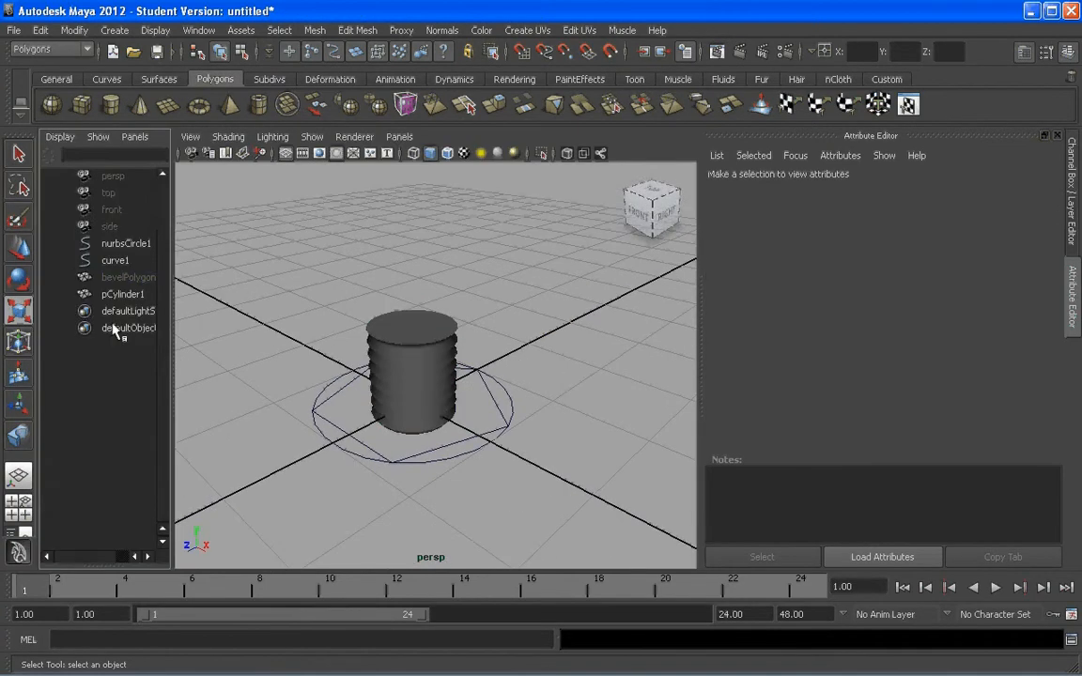
left_click(114, 278)
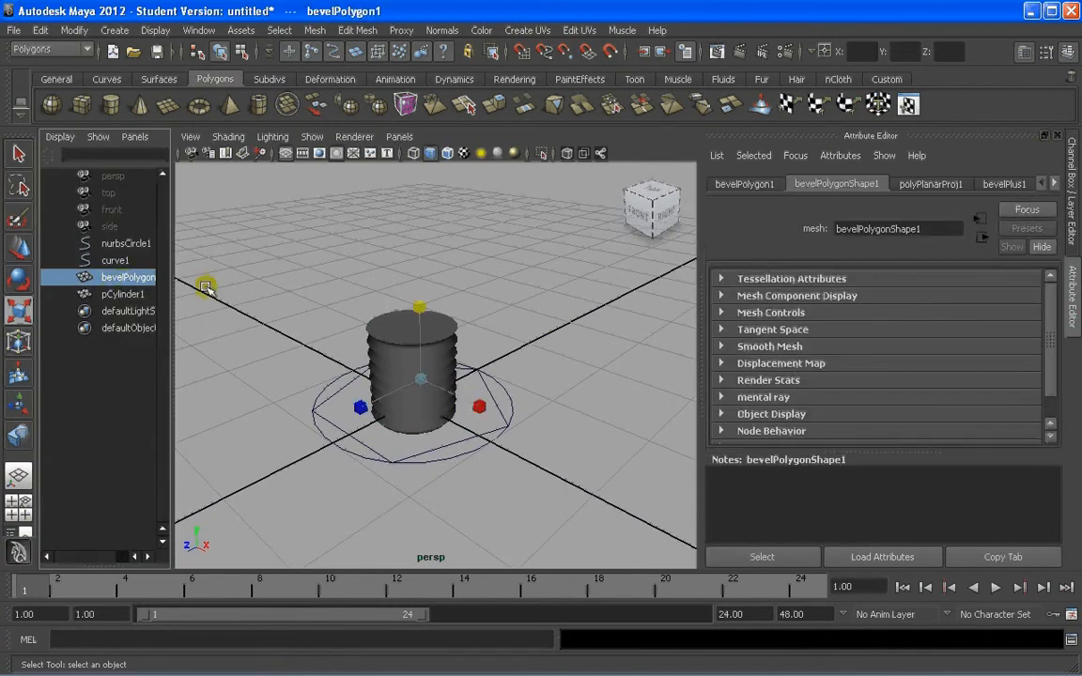
key("shift+h")
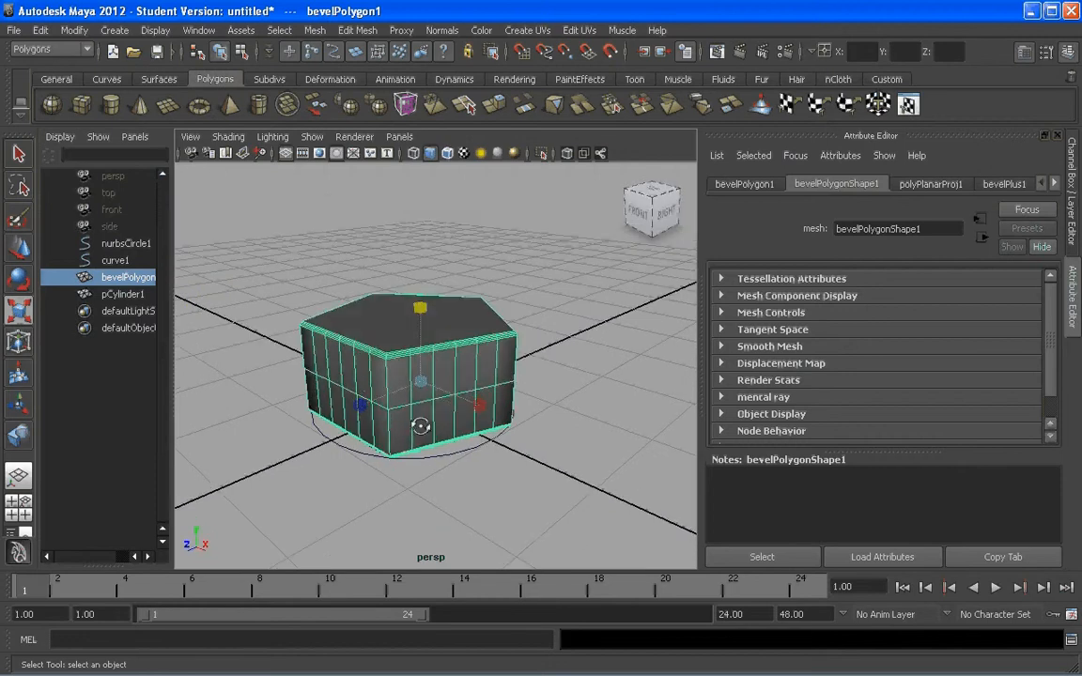
Step: Raise the ridged cylinder to about Y 0.436 and scale its height to about 0.547 so it spans the pentagon solid
key("4")
mouse_move(423, 335)
left_mouse_down("alt")
mouse_move(430, 353)
mouse_move(428, 339)
left_mouse_up("alt")
left_click(409, 431)
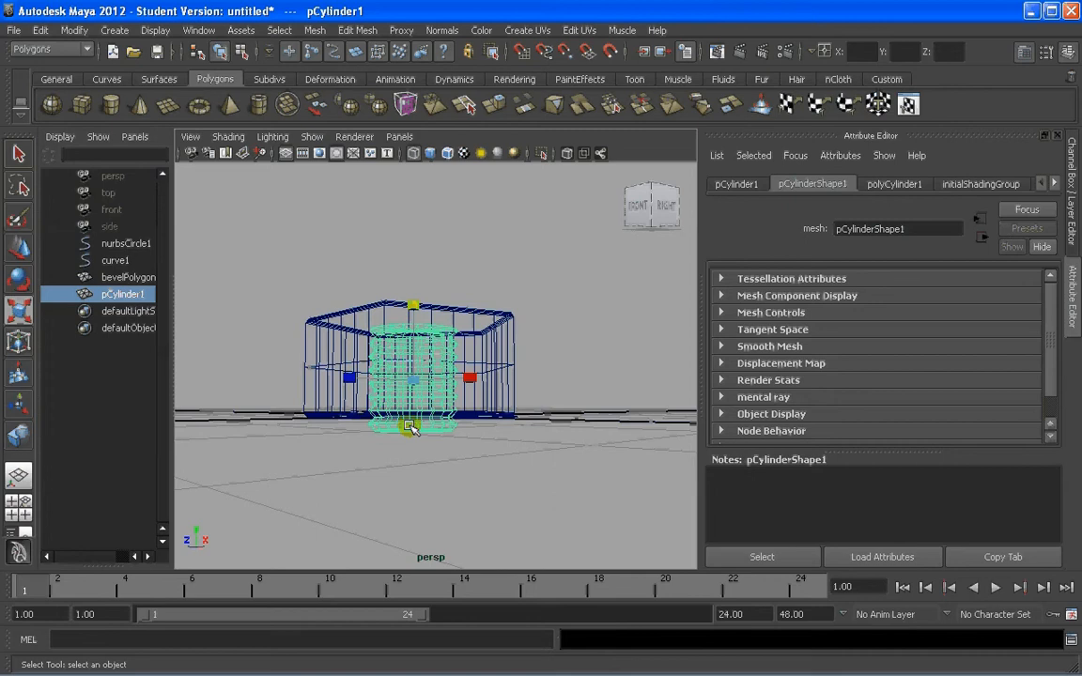
left_click_drag(418, 406, 460, 454, "alt")
key("w")
left_click_drag(414, 328, 495, 350)
key("r")
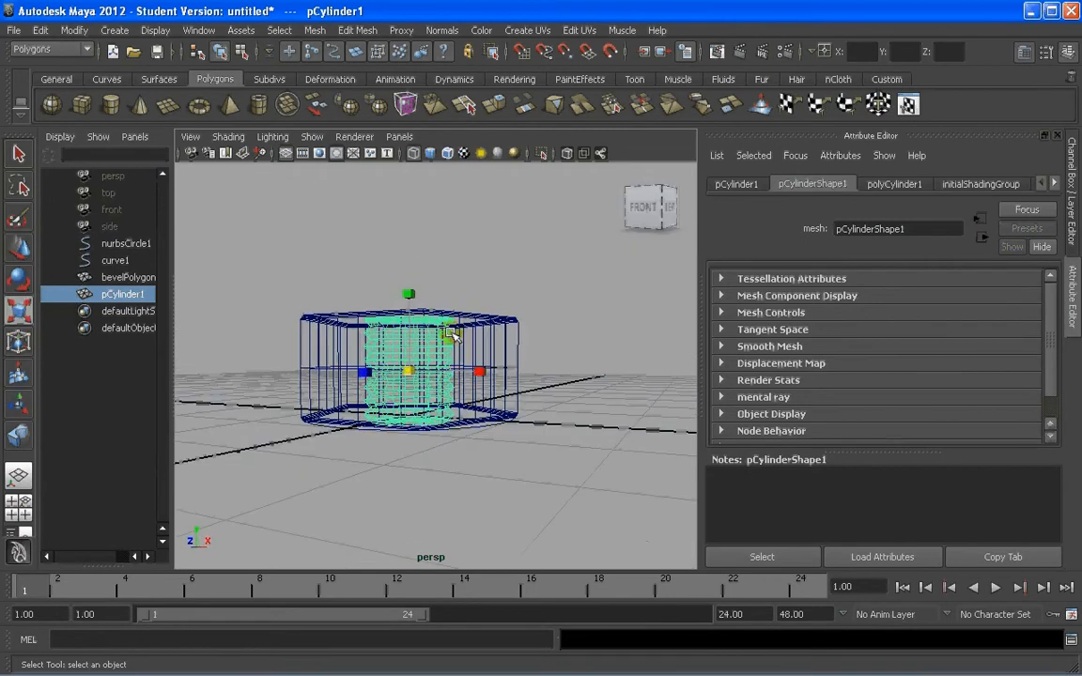
mouse_move(409, 296)
left_mouse_down()
mouse_move(410, 283)
mouse_move(456, 349)
mouse_move(419, 329)
mouse_move(418, 305)
mouse_move(410, 364)
left_mouse_up()
key("5")
scroll(457, 349, "up", 4)
left_click(563, 302)
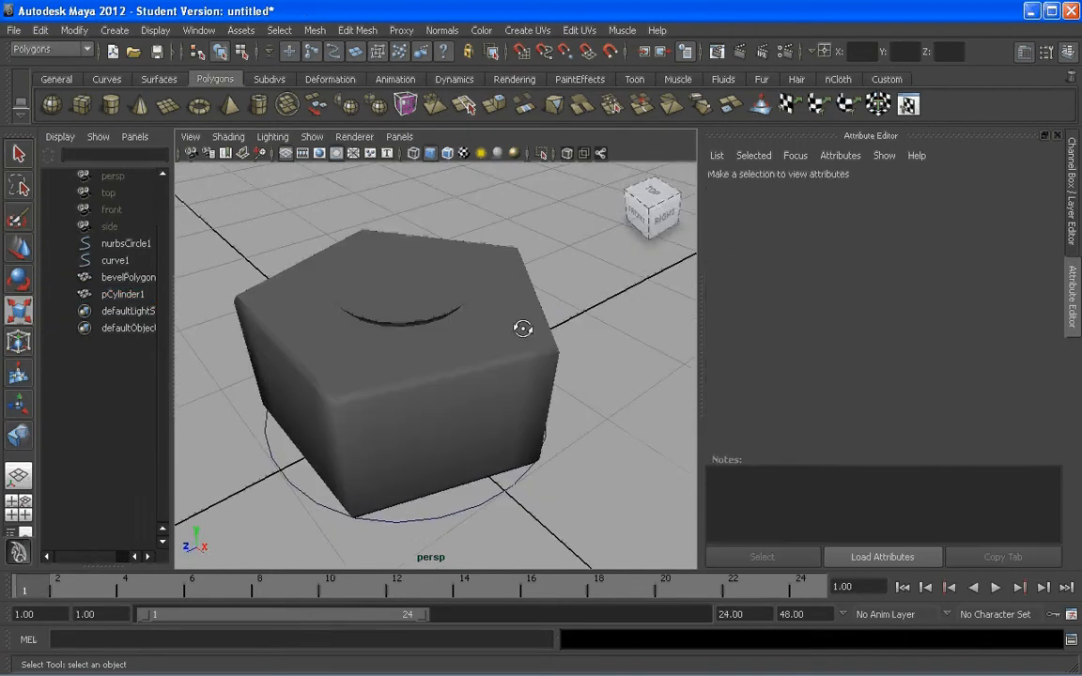
Step: Try subtracting the ridged cylinder from the pentagon solid with Boolean Difference, inspect the hole, and undo the cut
left_click_drag(523, 328, 498, 357, "alt")
left_click(515, 346)
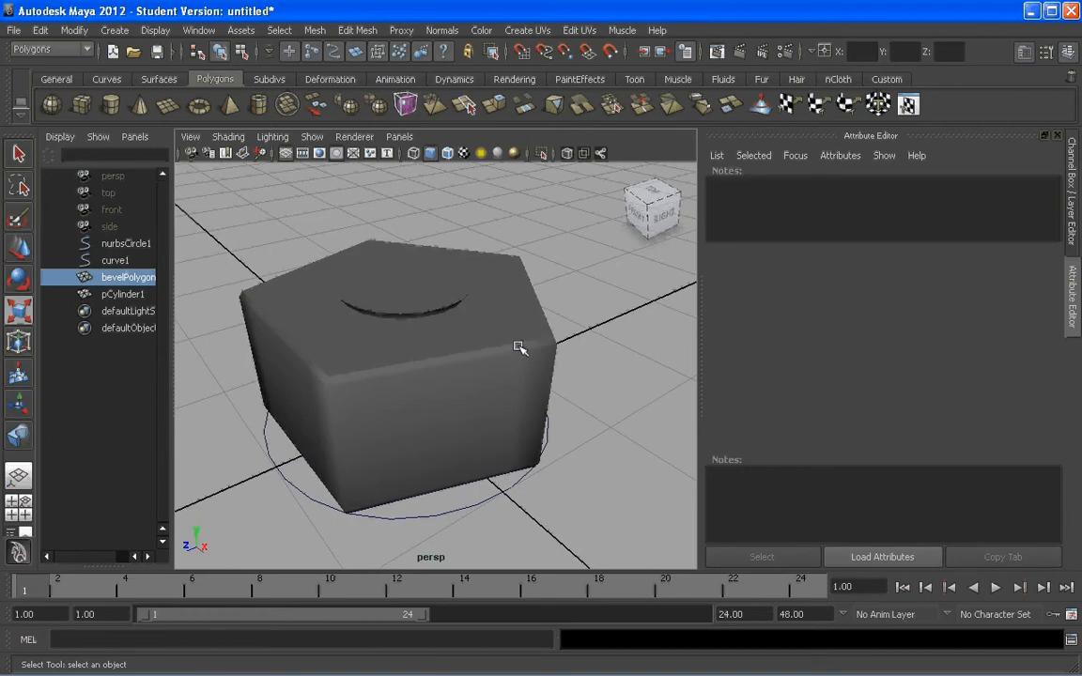
left_click(442, 315, "shift")
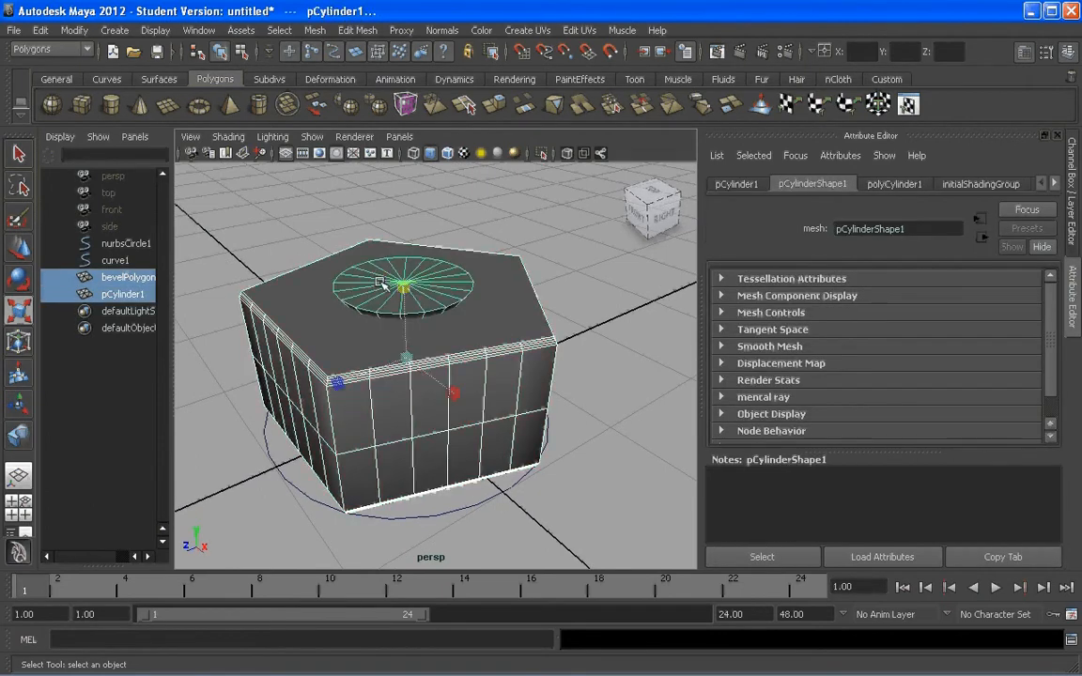
left_click(349, 33)
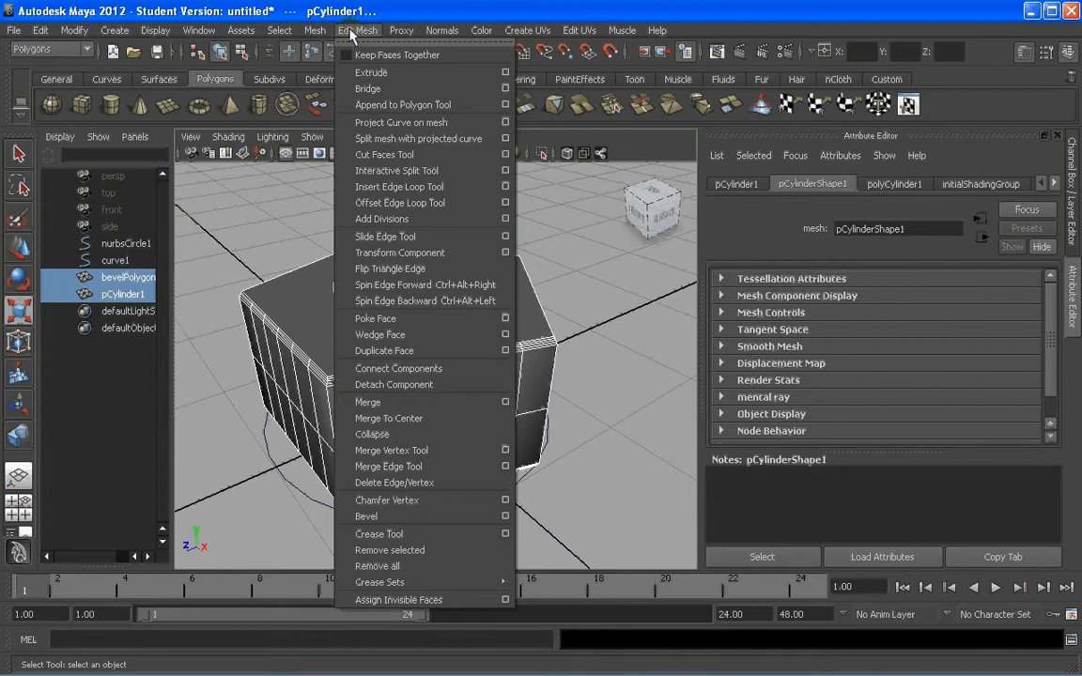
mouse_move(315, 30)
mouse_move(398, 104)
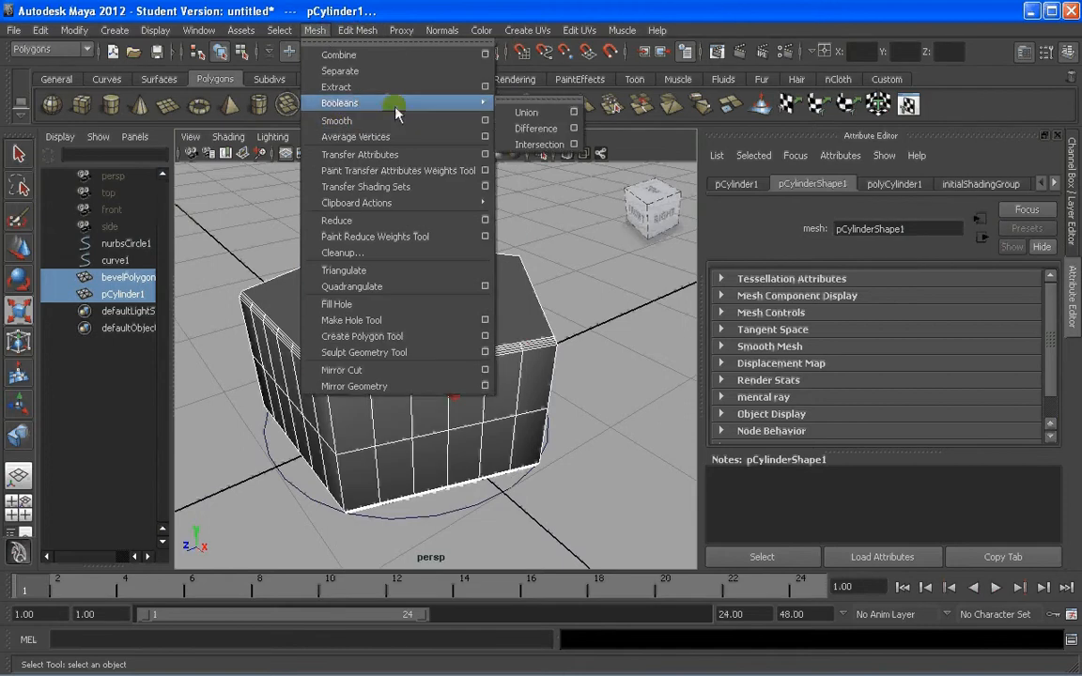
left_click(531, 129)
left_click_drag(498, 244, 435, 359, "alt")
scroll(451, 307, "up", 5)
scroll(371, 244, "up", 5)
scroll(348, 355, "down", 5)
scroll(314, 333, "down", 5)
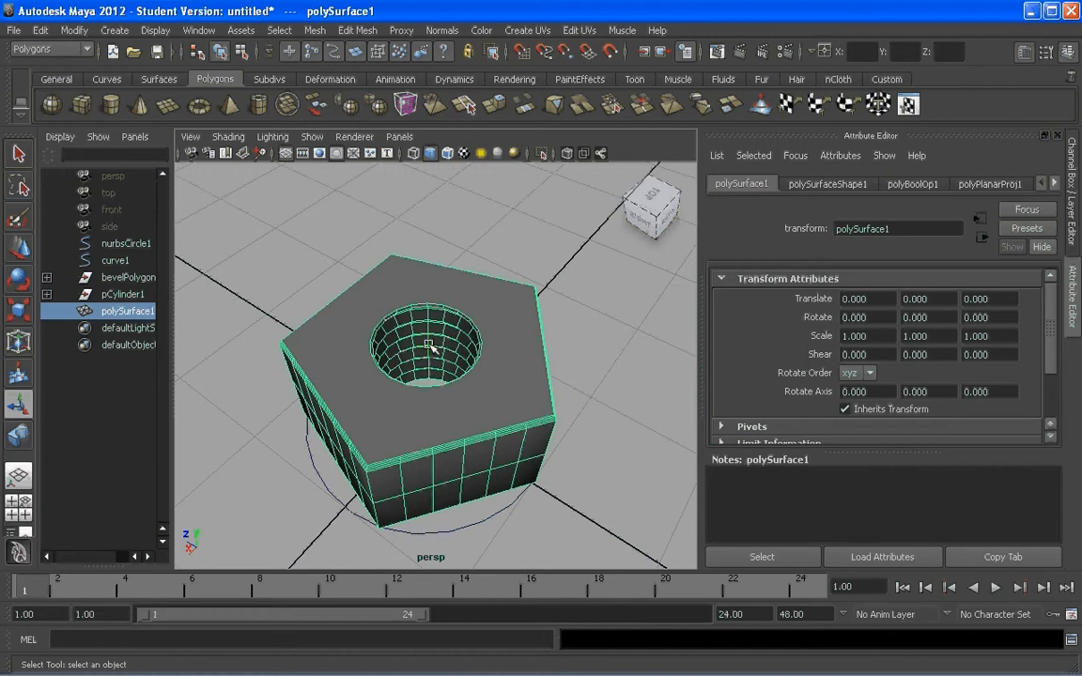
key("ctrl+z")
Step: Duplicate the ridged cylinder in place and hide the copy
left_click(585, 442)
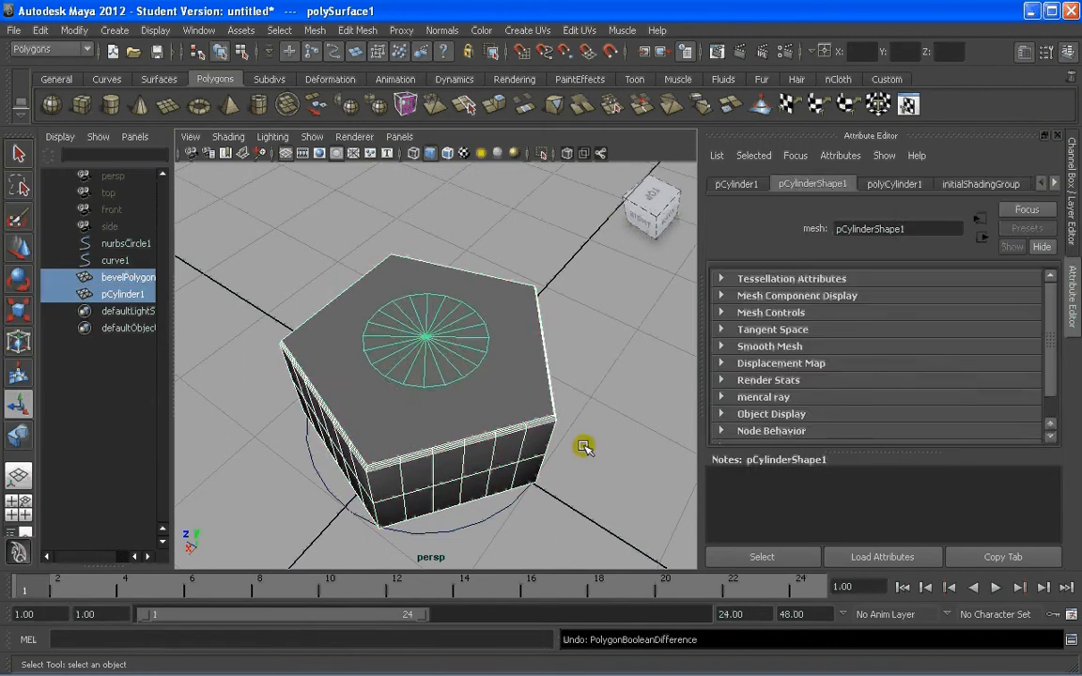
left_click(433, 372)
left_click_drag(434, 372, 483, 358, "alt")
key("ctrl+d")
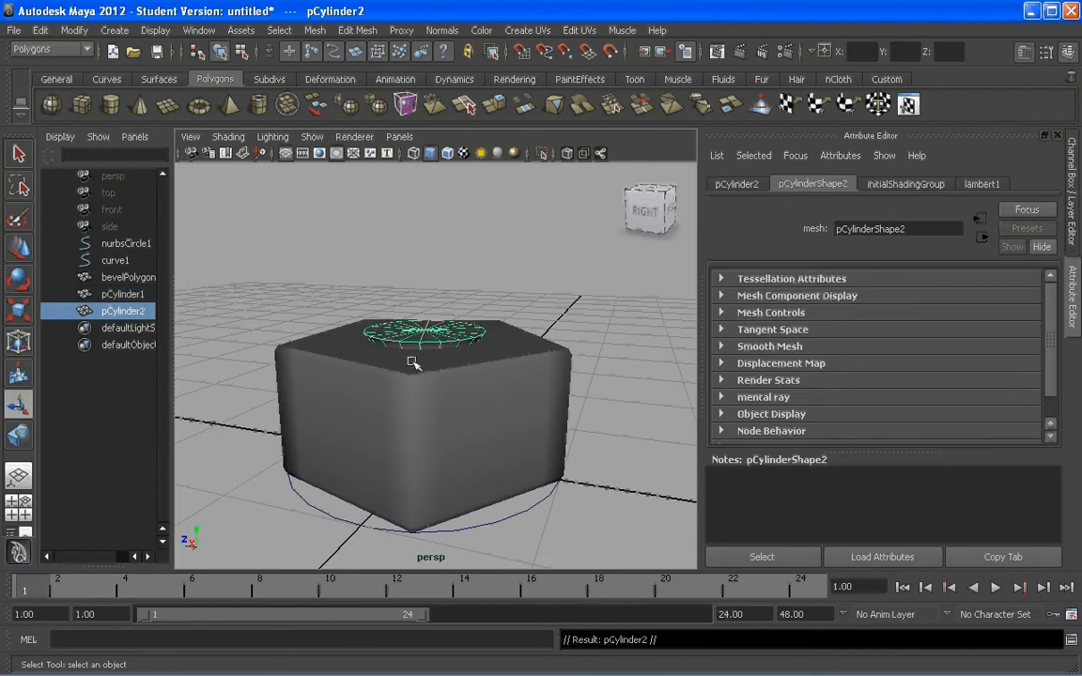
key("ctrl+h")
Step: Subtract the original ridged cylinder from the beveled pentagon solid with Boolean Difference
left_click_drag(476, 345, 542, 393, "alt")
left_click(524, 363)
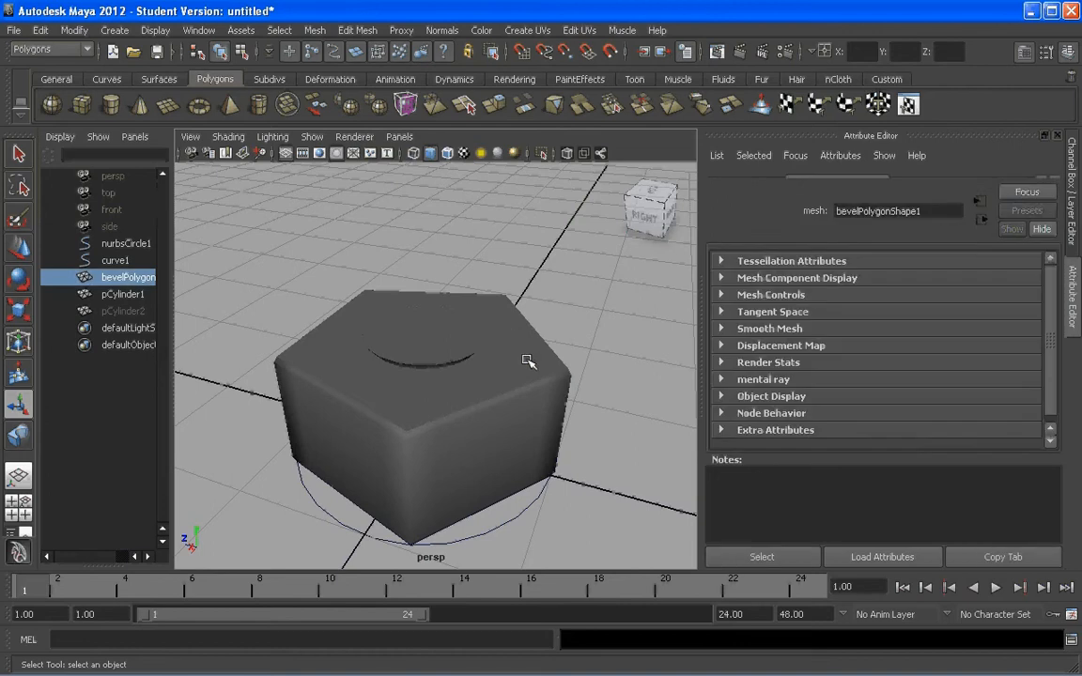
left_click(424, 343, "shift")
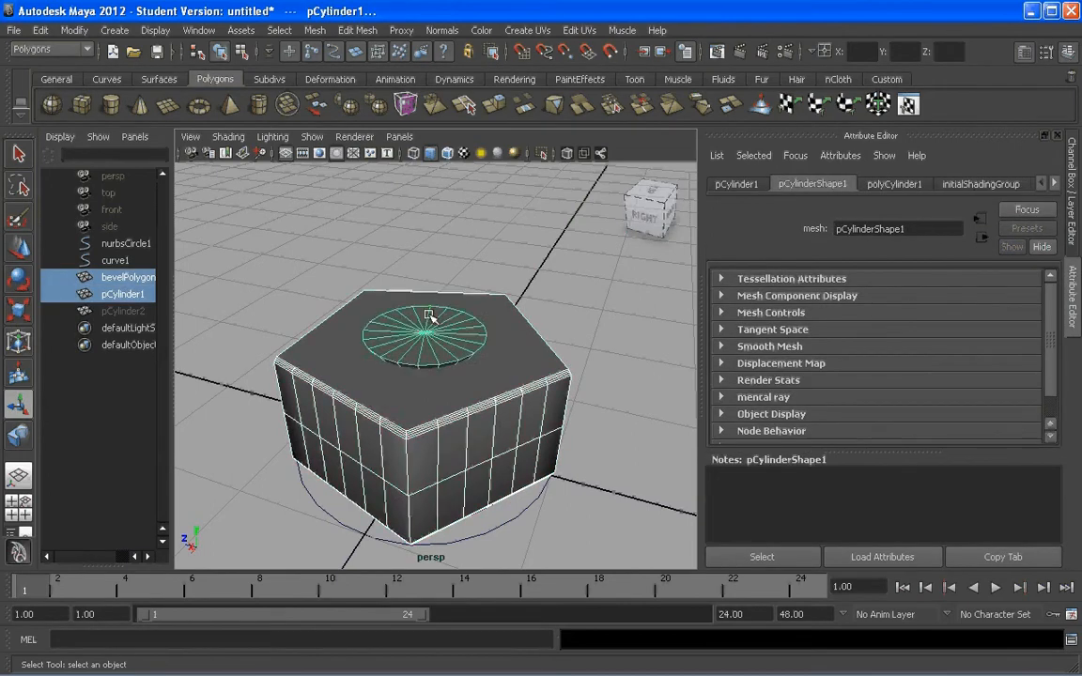
left_click(353, 30)
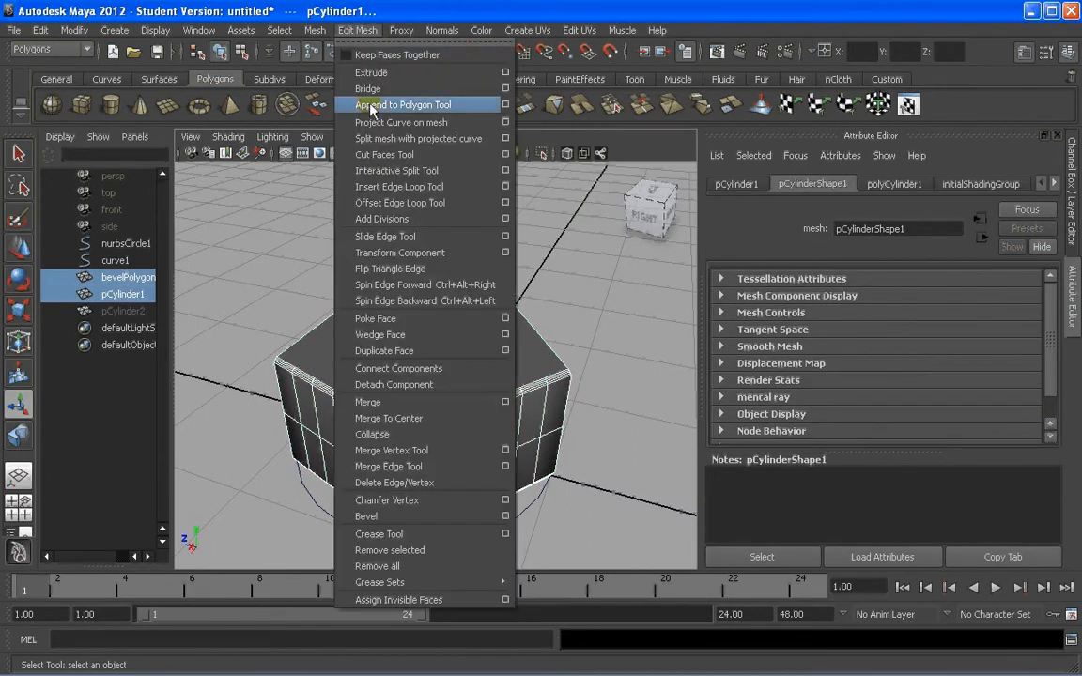
mouse_move(311, 34)
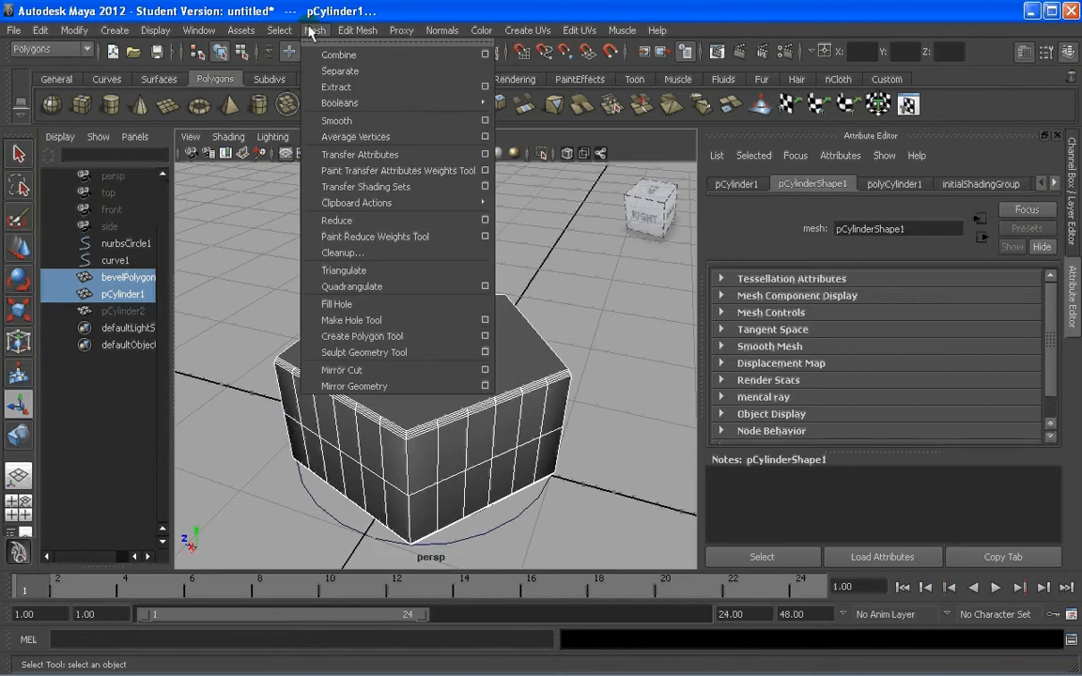
mouse_move(376, 102)
left_click(530, 130)
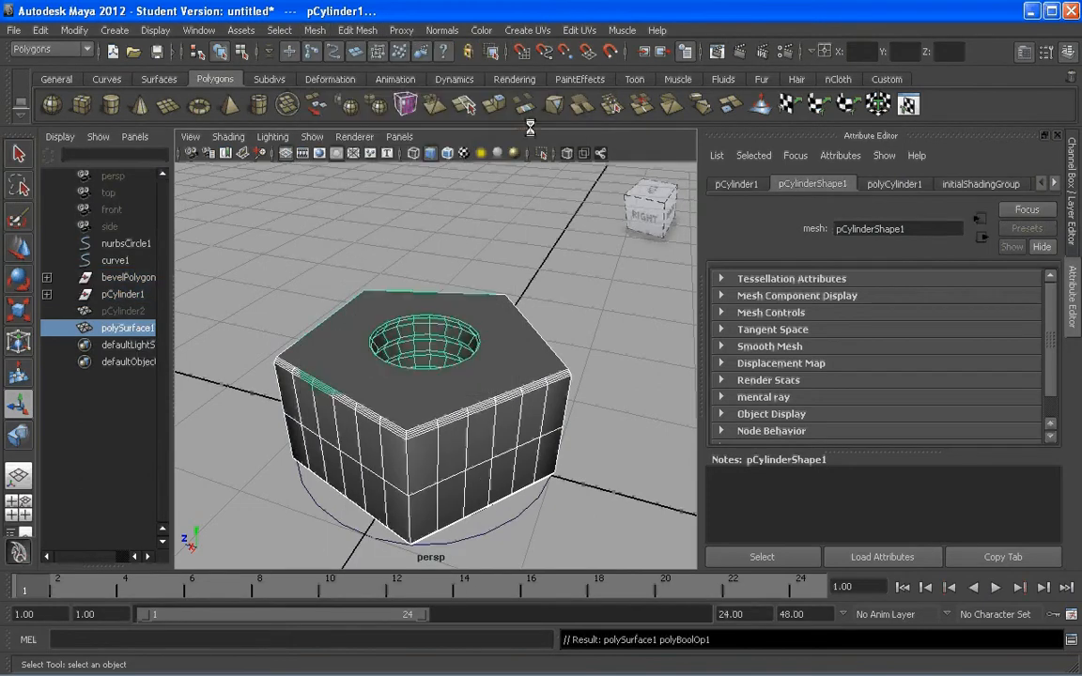
left_click(599, 370)
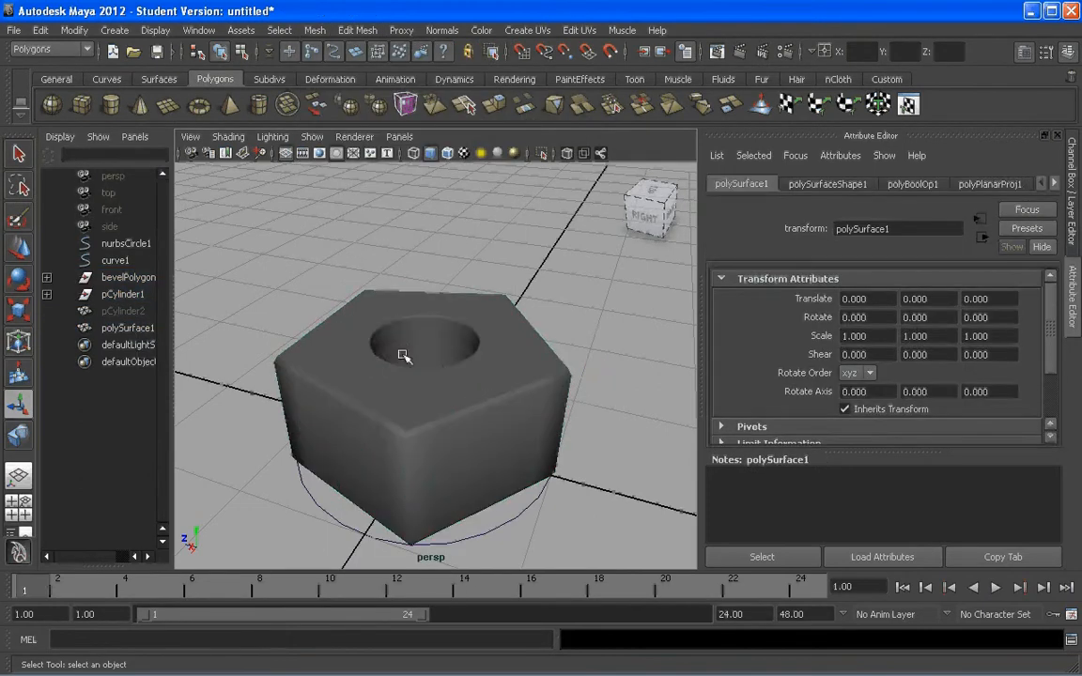
Step: Unhide the duplicate cylinder, narrow it to 0.405 in X and Z, and lower it into the hole to about Y 0.138
left_click(123, 311)
key("shift+h")
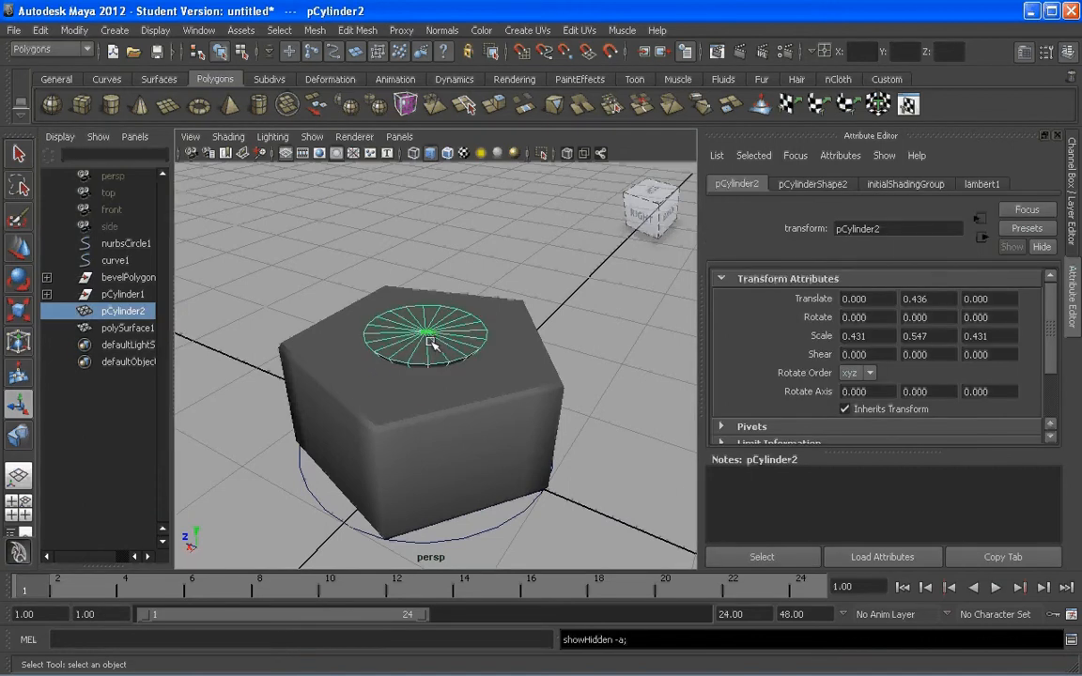
key("w")
left_click_drag(424, 360, 451, 413)
key("r")
left_click(416, 428)
left_click(442, 346)
key("w")
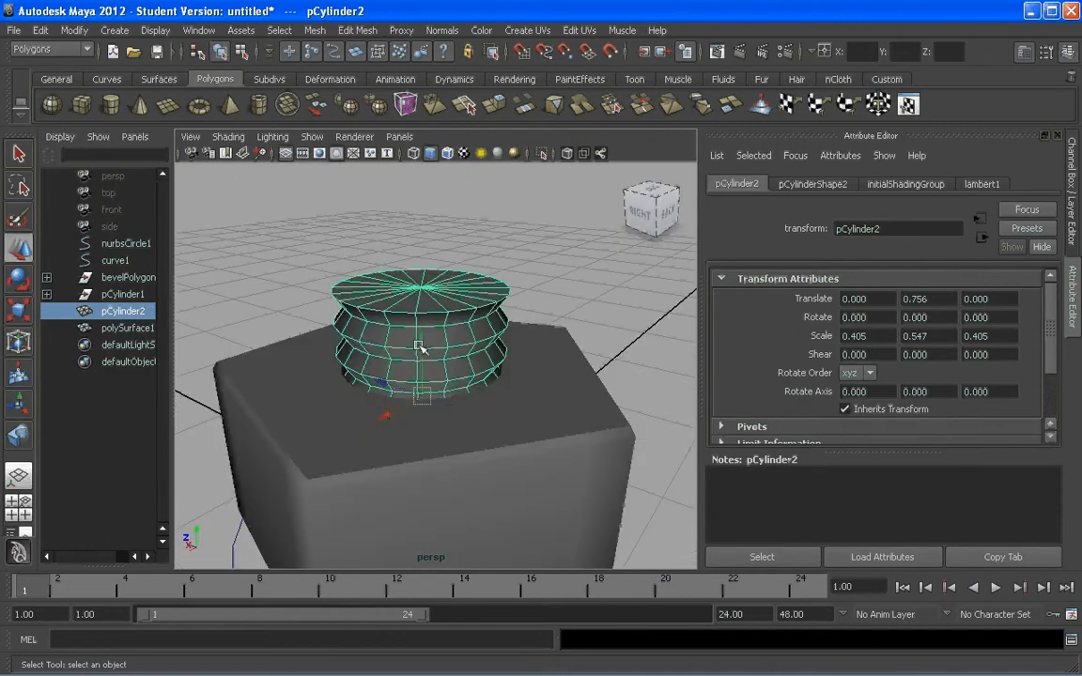
left_click_drag(418, 340, 422, 442)
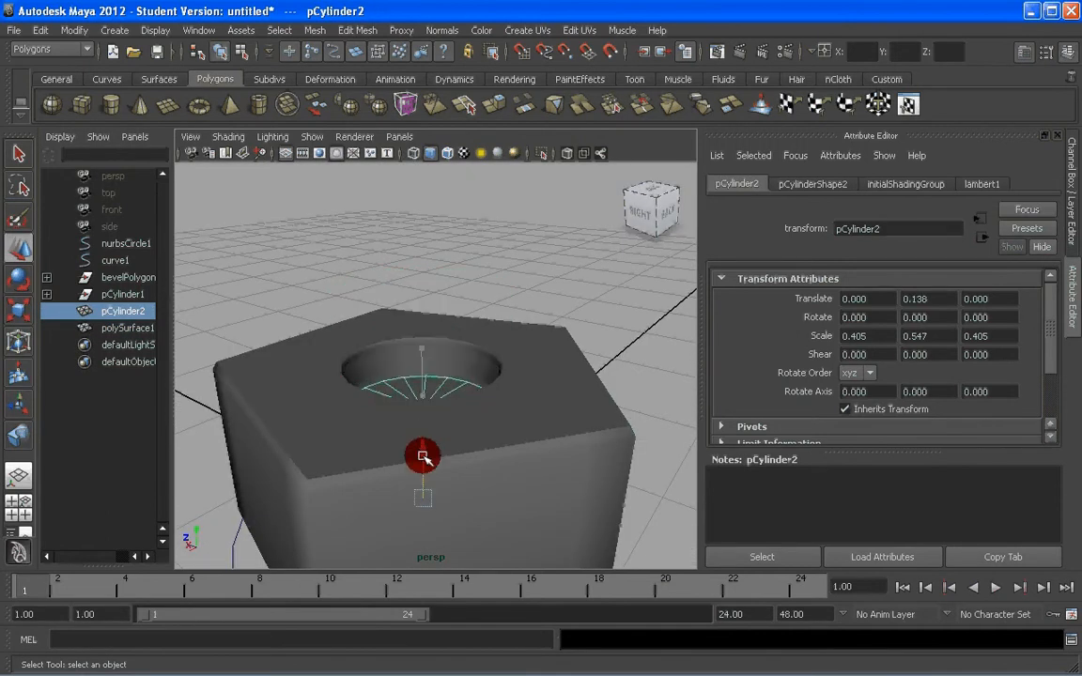
Step: Hide the base circle curve around the bottom of the pentagon nut
left_click(447, 386)
scroll(443, 387, "up", 3)
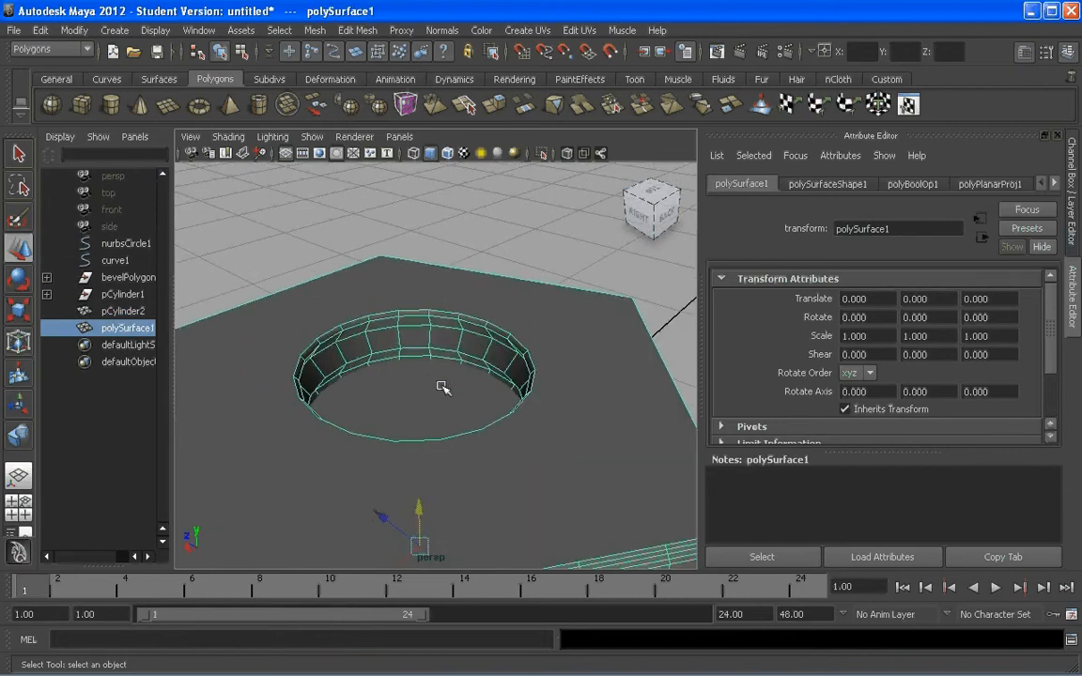
scroll(375, 398, "down", 5)
left_click(580, 297)
left_click_drag(580, 297, 454, 401, "alt")
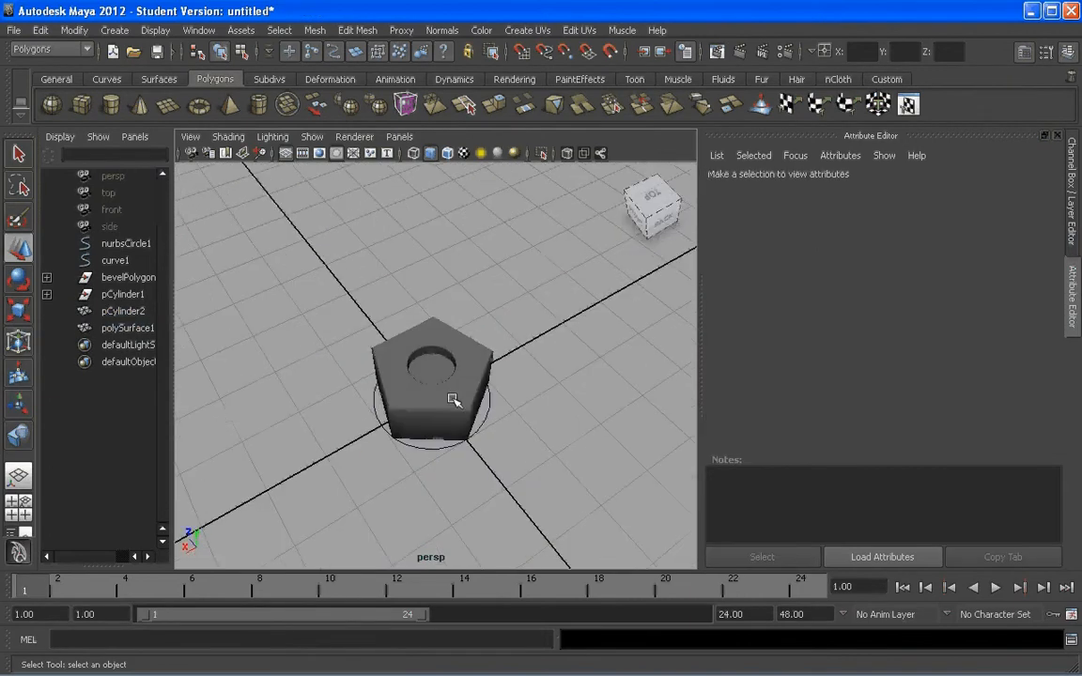
left_click(373, 402)
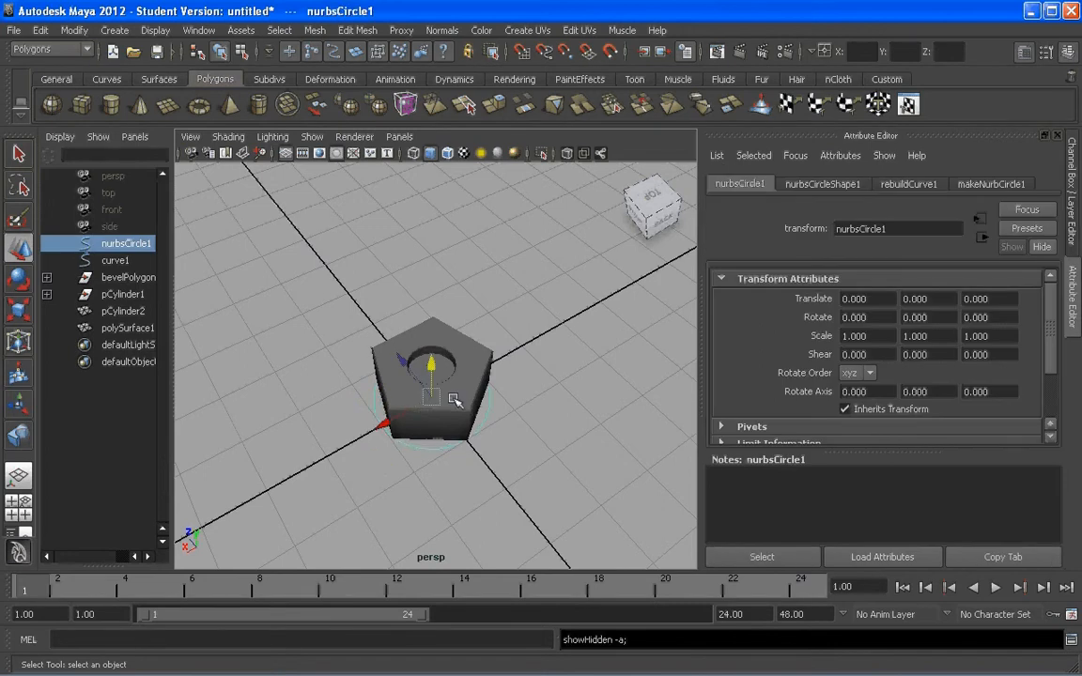
left_click(454, 399)
Step: Delete the construction history of the pentagon nut, ridged cylinder and pentagon curve, and raise all three to about Y 2.4
left_click_drag(381, 363, 552, 483)
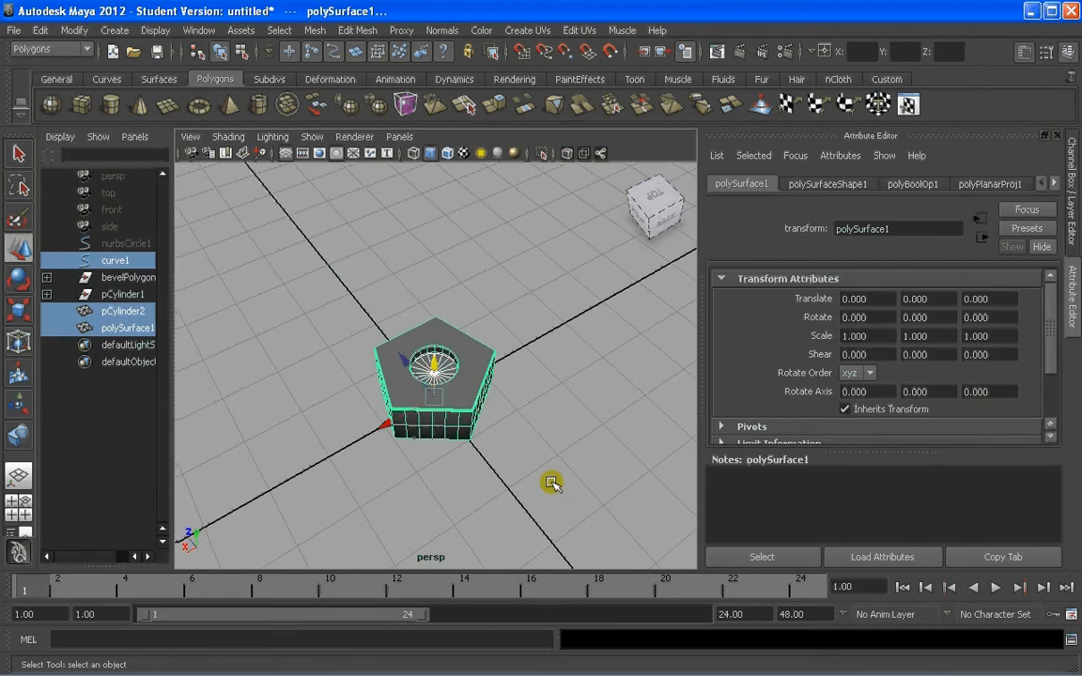
left_click(40, 30)
left_click(83, 172)
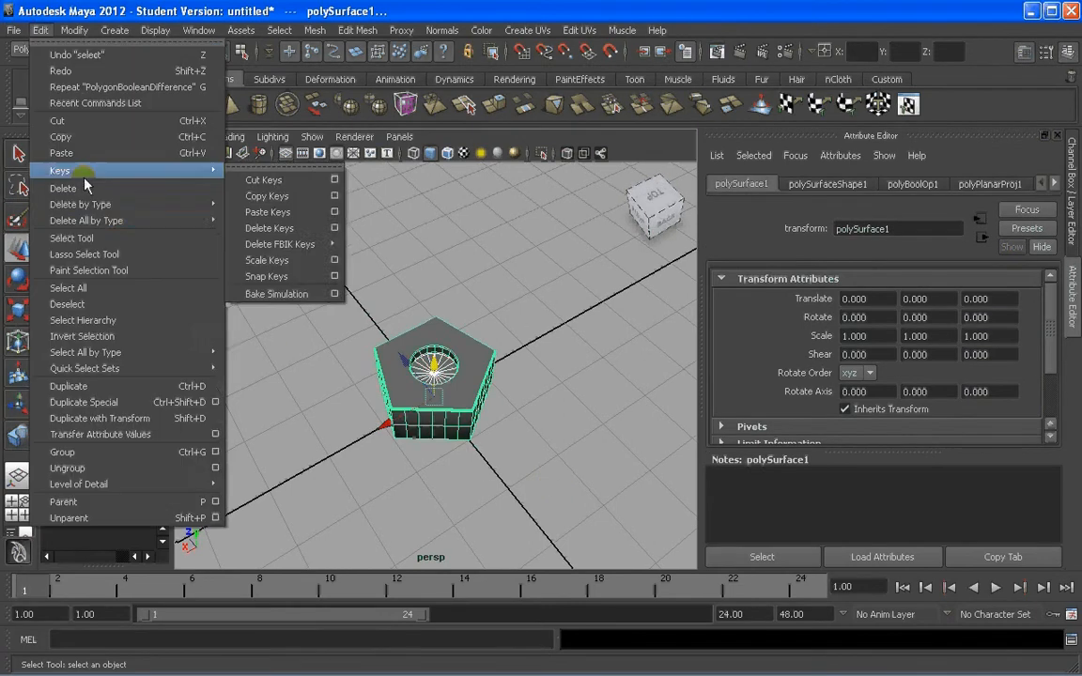
left_click(188, 205)
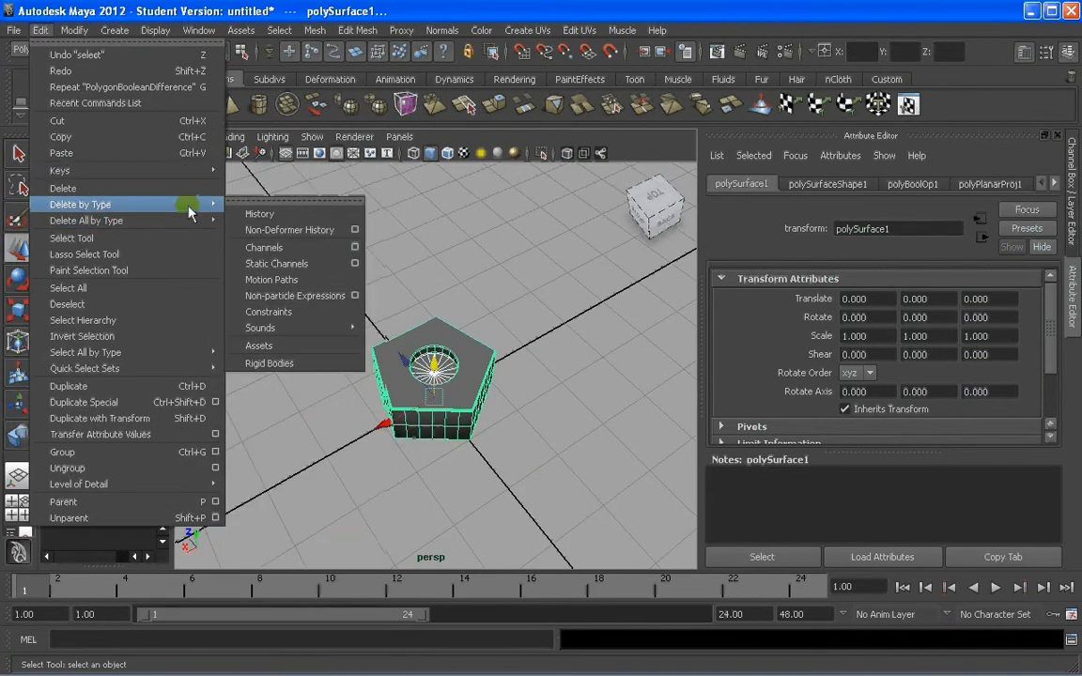
left_click(257, 214)
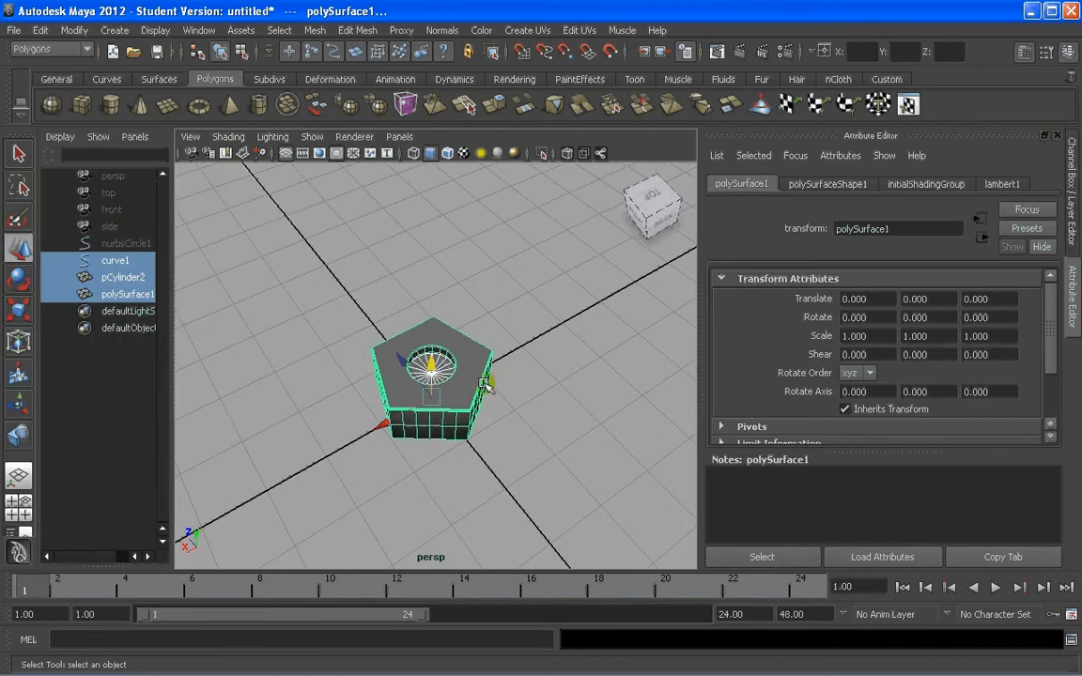
left_click_drag(433, 366, 432, 234, "alt")
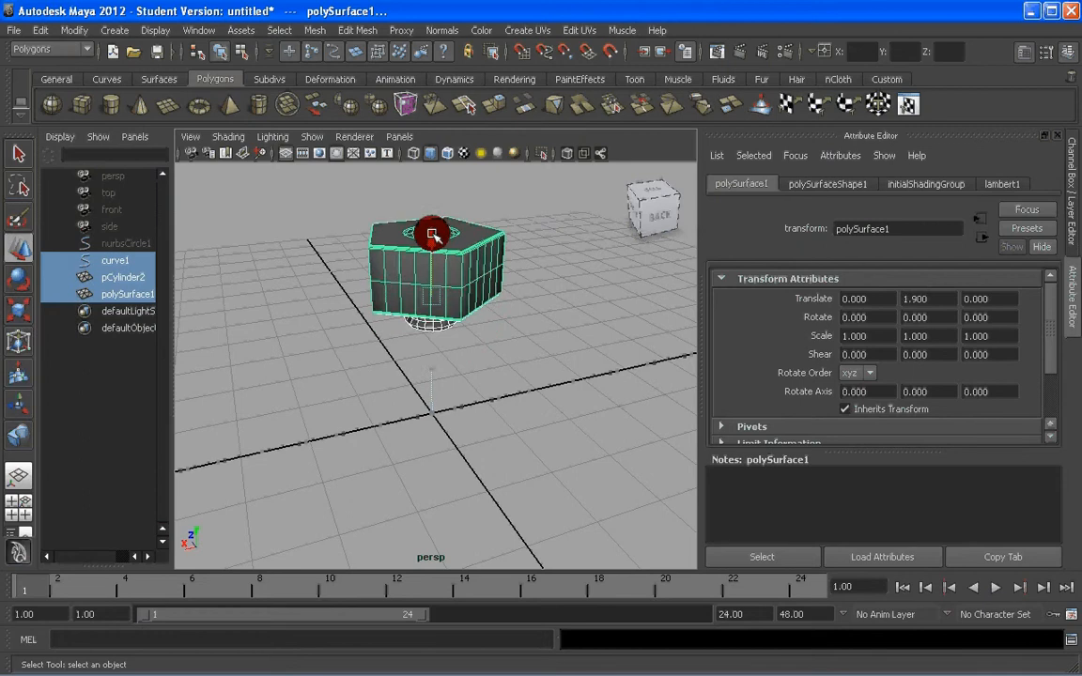
left_click(423, 382)
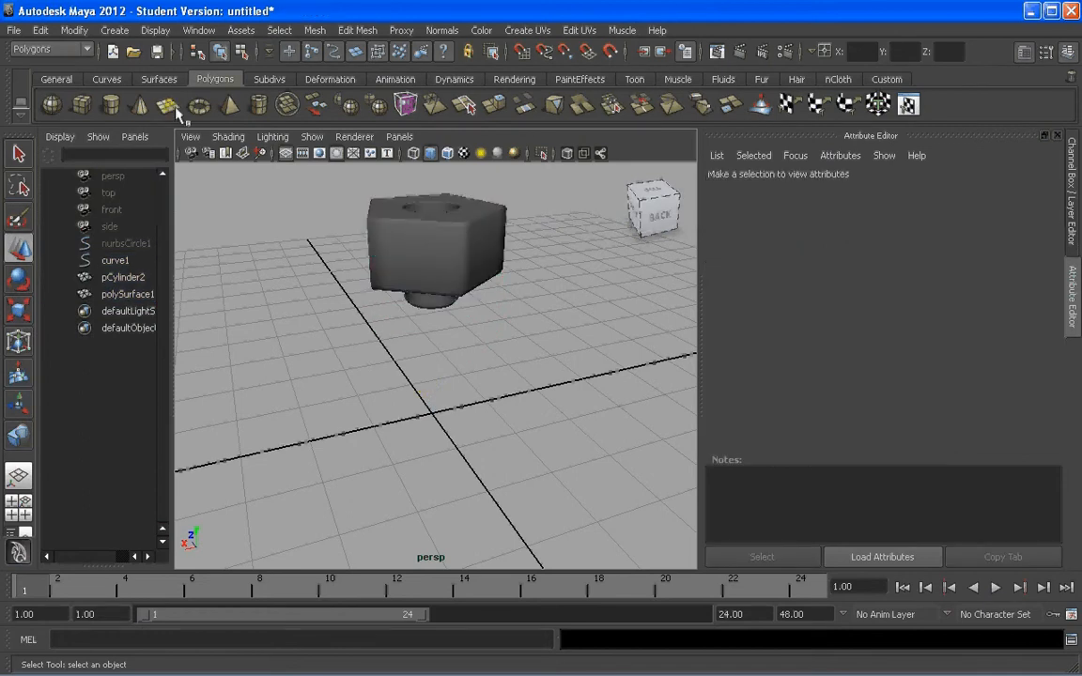
Step: Create a polygon cylinder at the origin and widen it to about 4.4 in X and Z, keeping its height
left_click(111, 104)
left_click_drag(455, 437, 495, 454, "alt")
key("r")
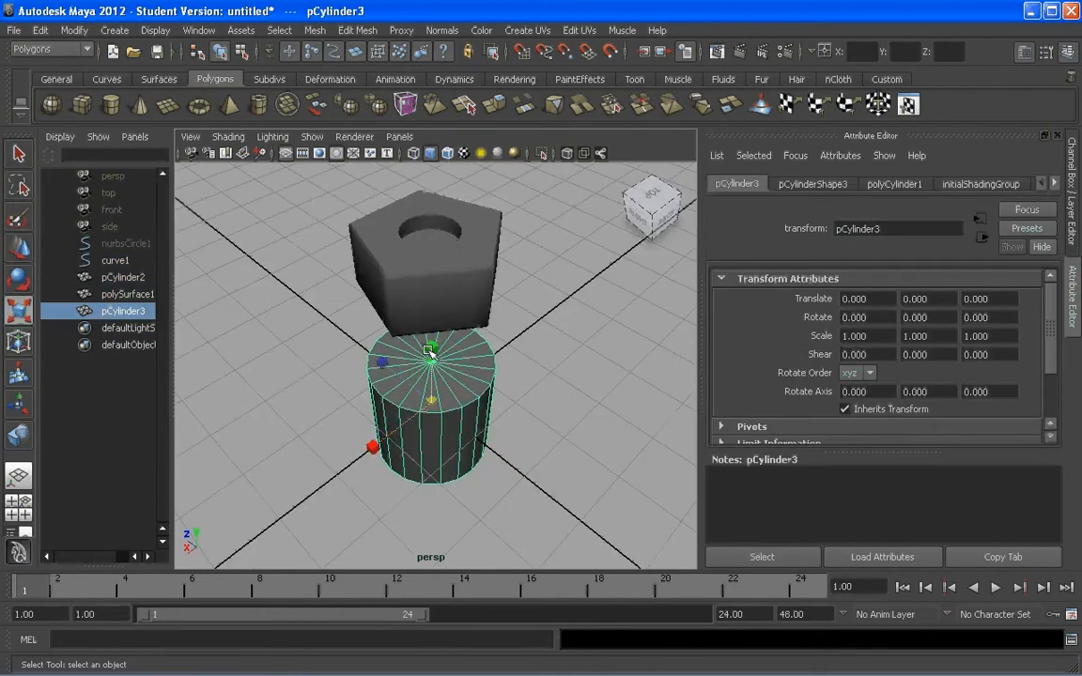
left_click_drag(428, 351, 416, 51, "ctrl")
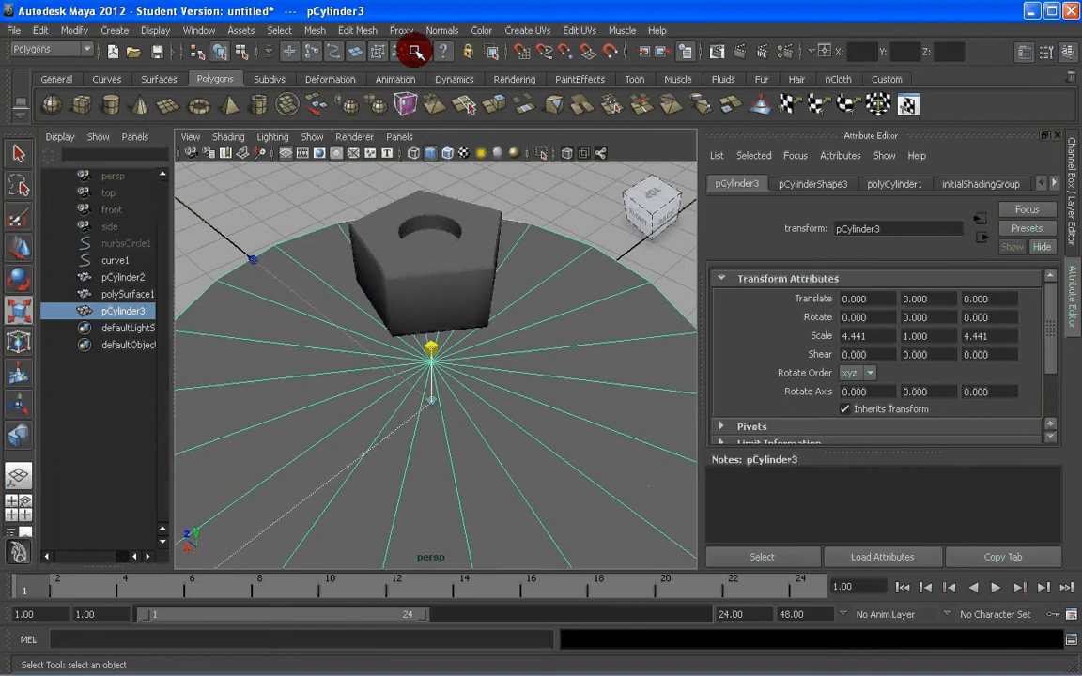
Step: Group the pentagon nut with its ridged bolt and shift the group off centre to about X -0.587, Z 1.618
left_click_drag(410, 321, 414, 282, "alt")
left_click(400, 235)
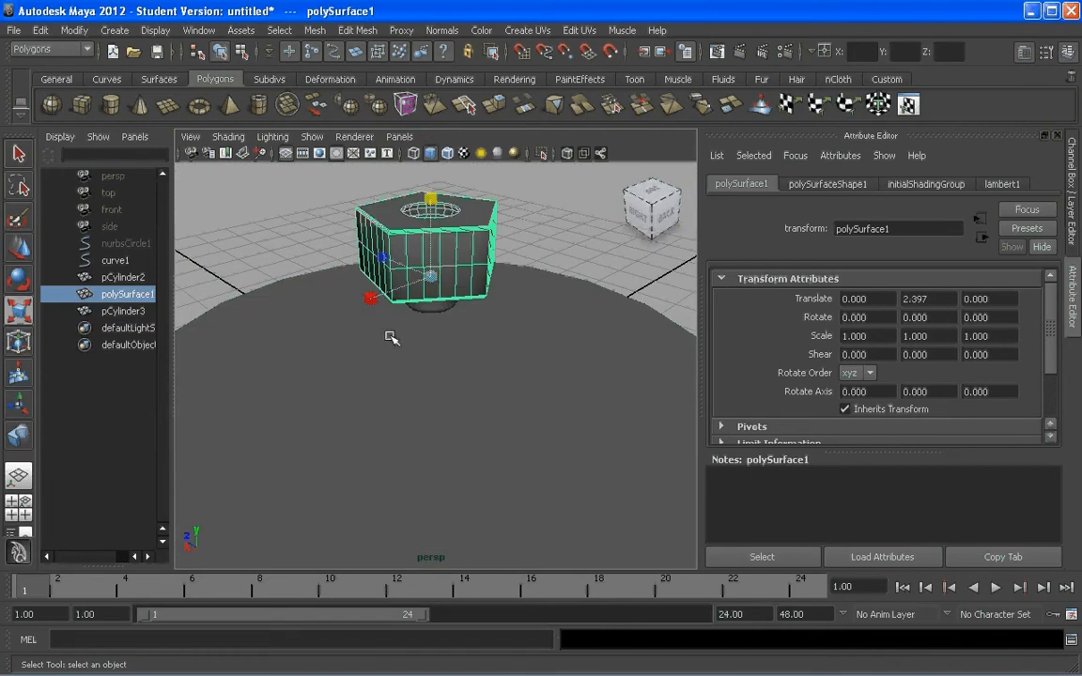
left_click(430, 306, "shift")
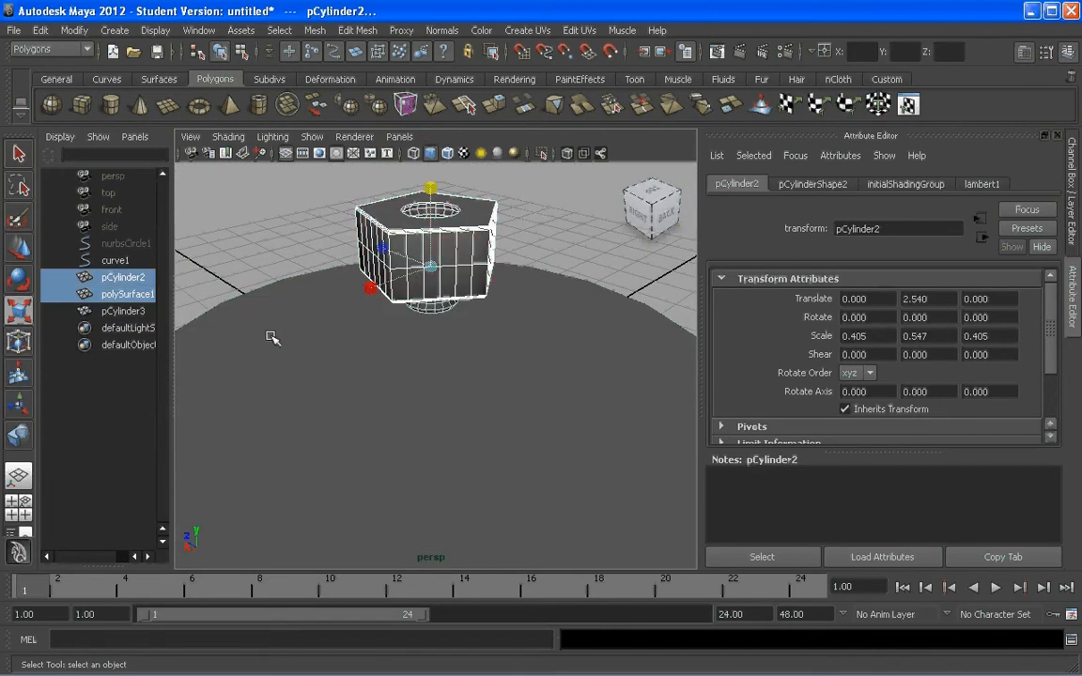
key("ctrl+g")
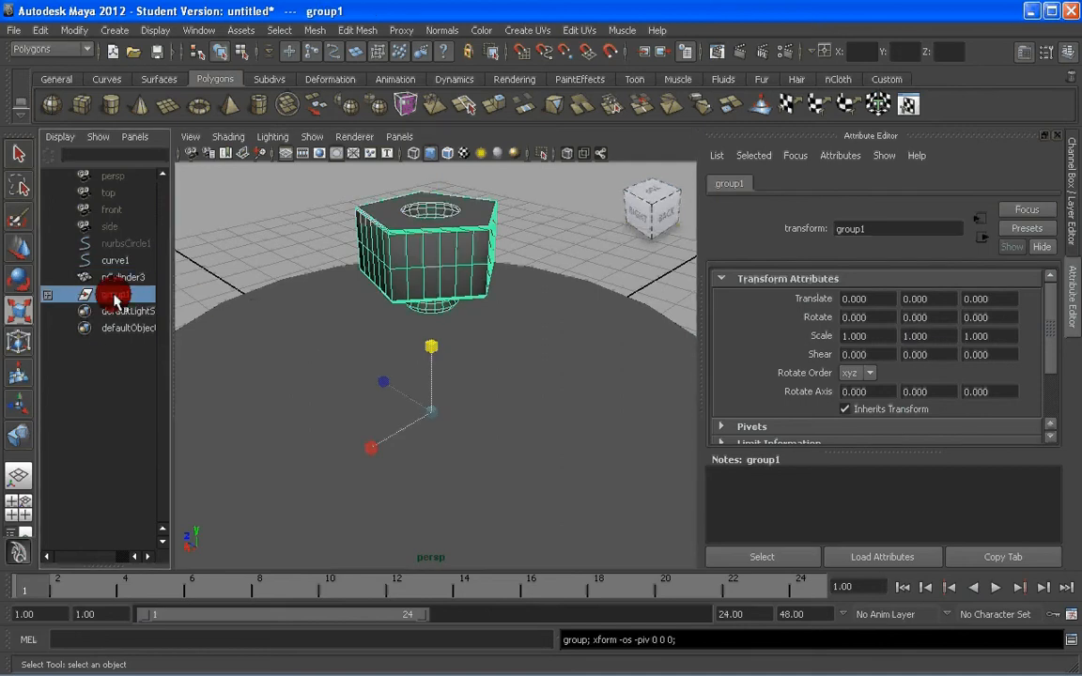
left_click_drag(520, 331, 483, 353, "alt")
key("w")
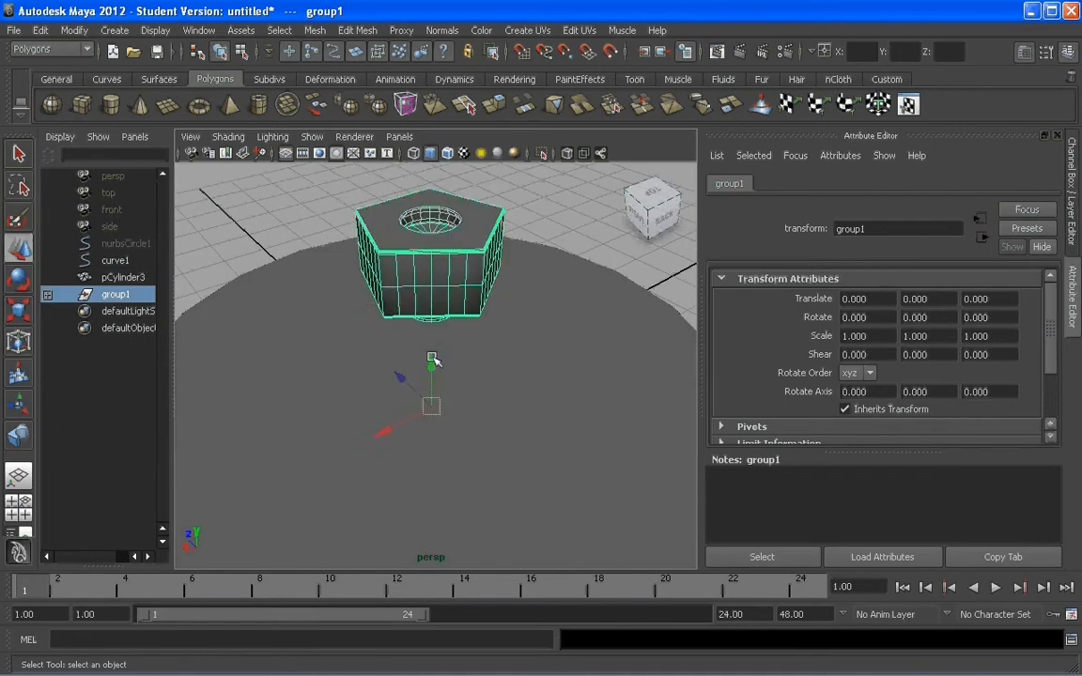
left_click_drag(431, 404, 406, 345)
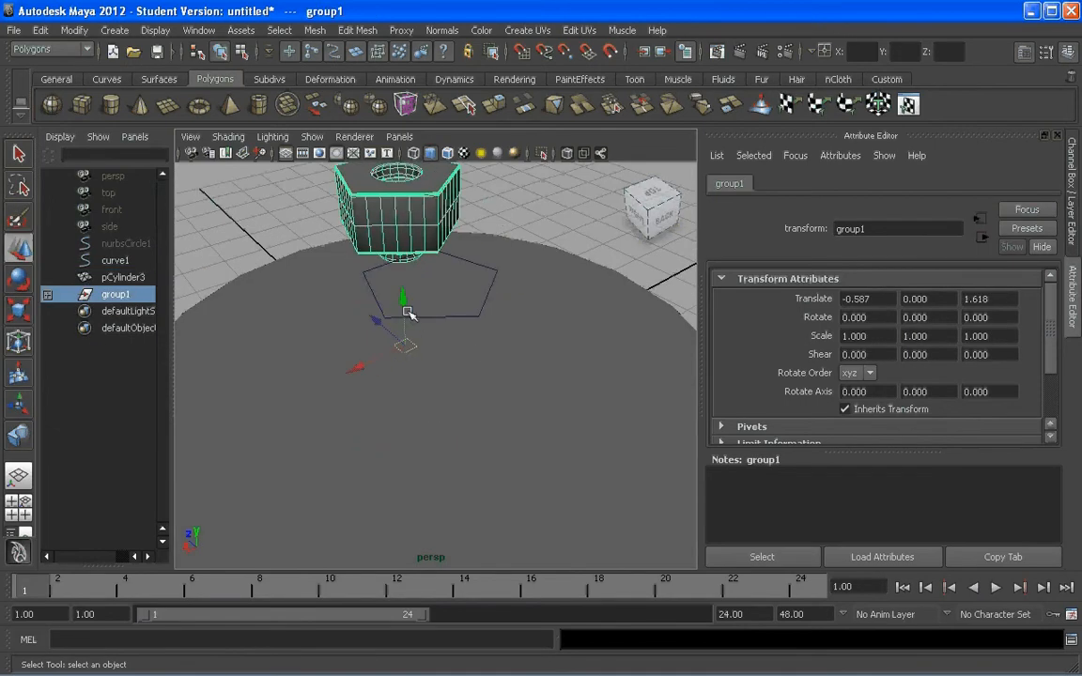
Step: Lower the nut and bolt group to about Y -1.385 so the nut rests on the base cylinder
left_click(19, 508)
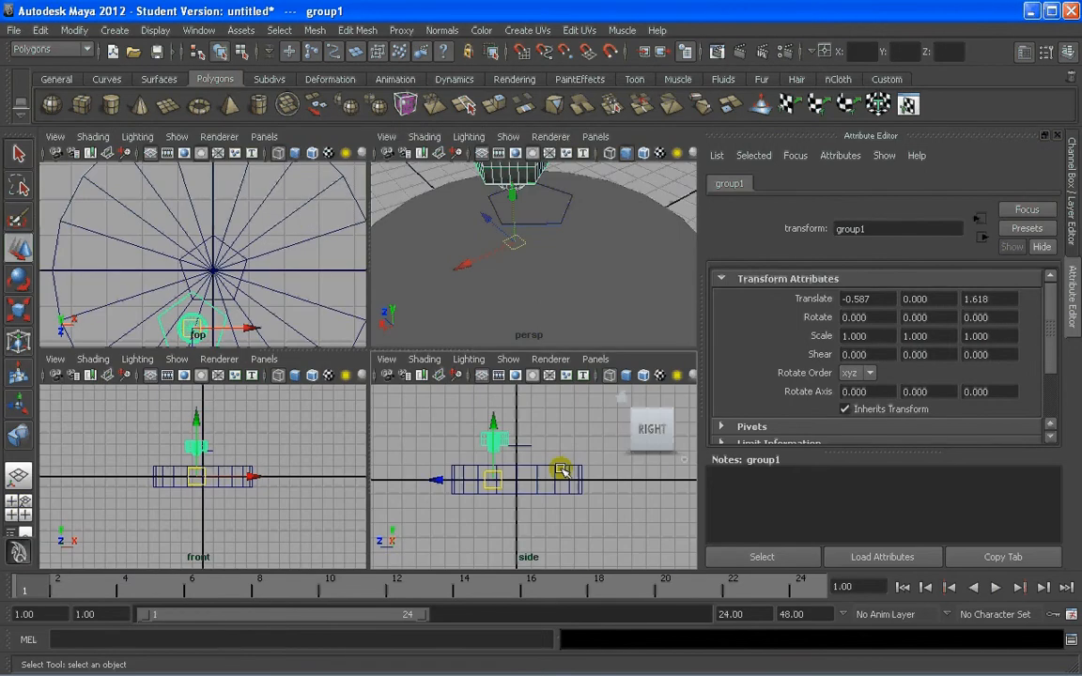
scroll(560, 470, "up", 4)
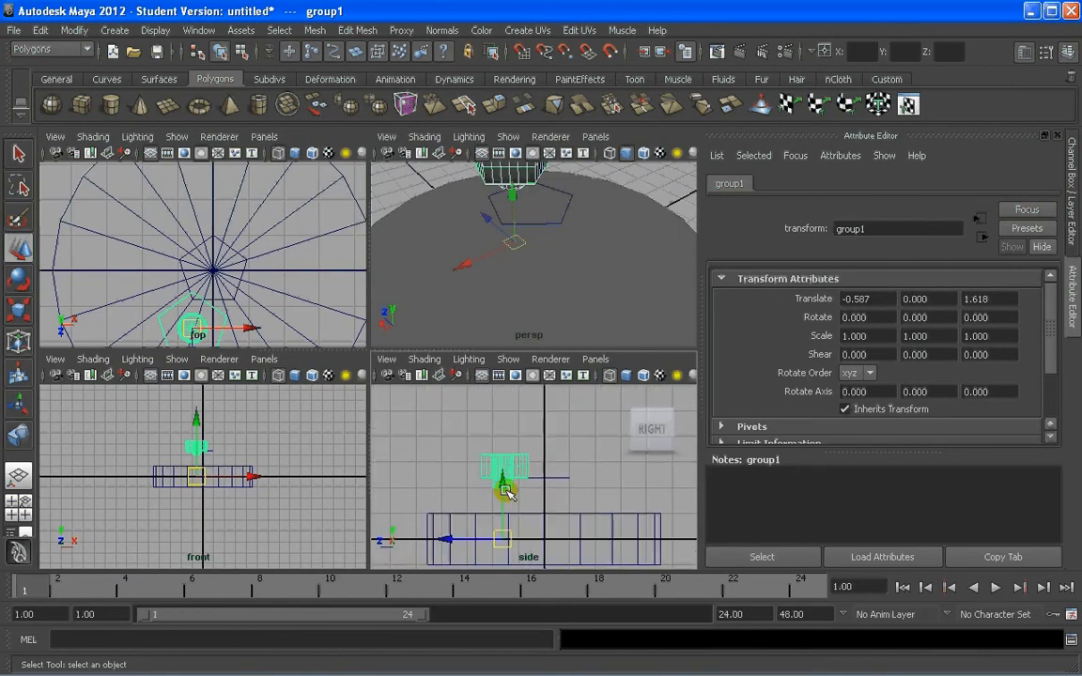
left_click_drag(505, 488, 502, 520)
scroll(490, 493, "up", 3)
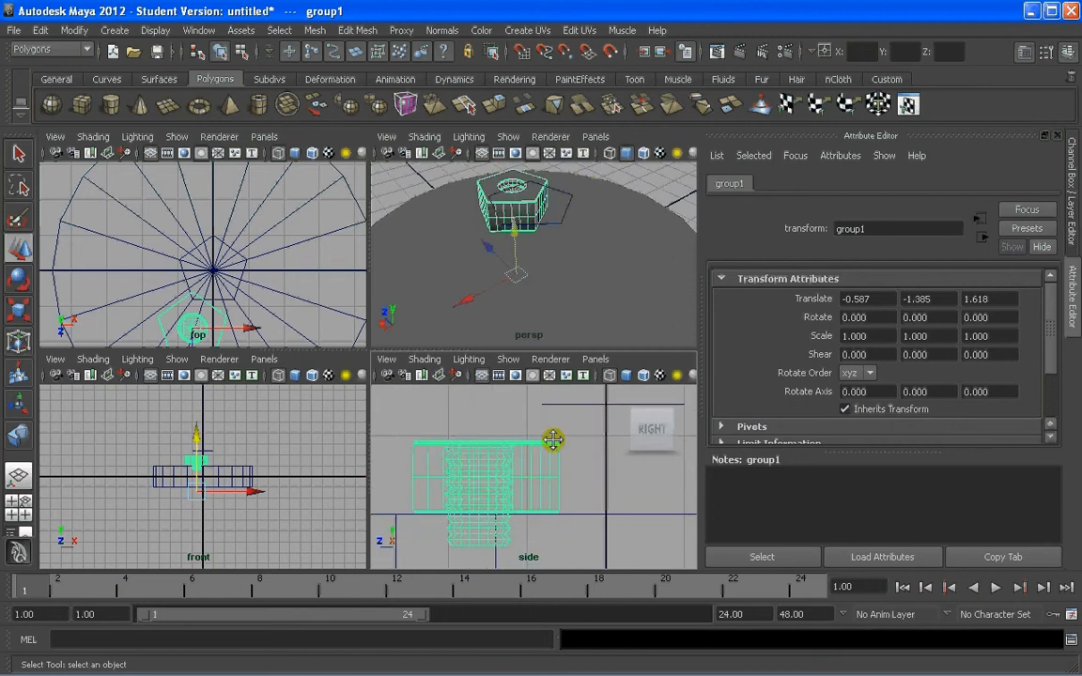
scroll(489, 493, "down", 5)
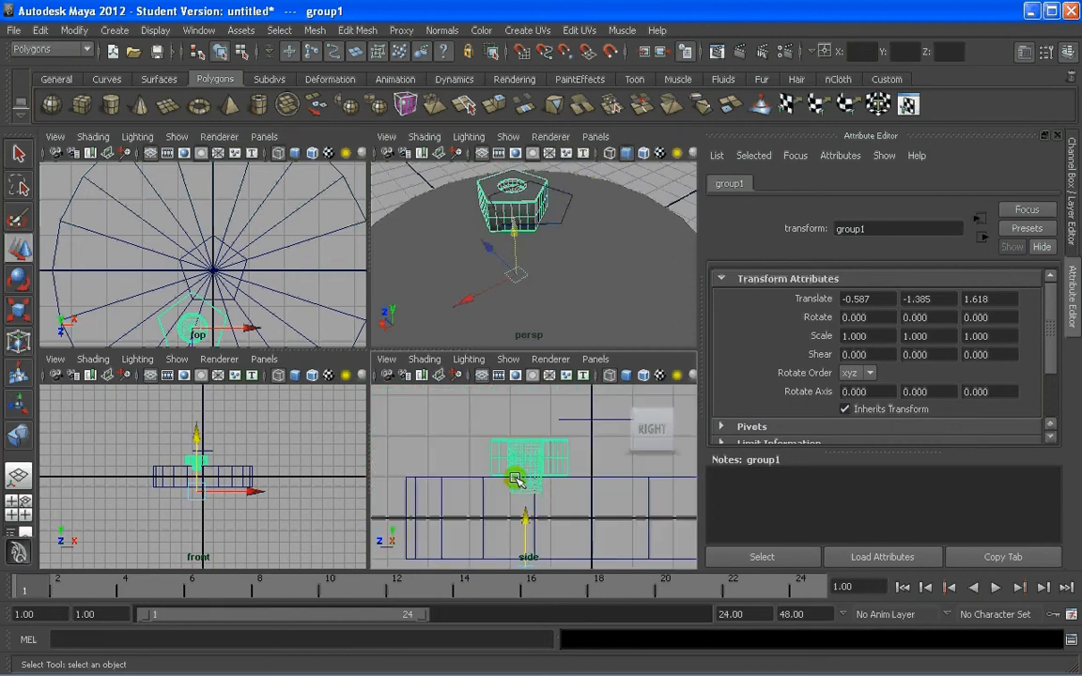
Step: Try lowering the group slightly further into the base and check its fit from the side and in perspective
left_click_drag(512, 478, 526, 526)
key("ctrl+z")
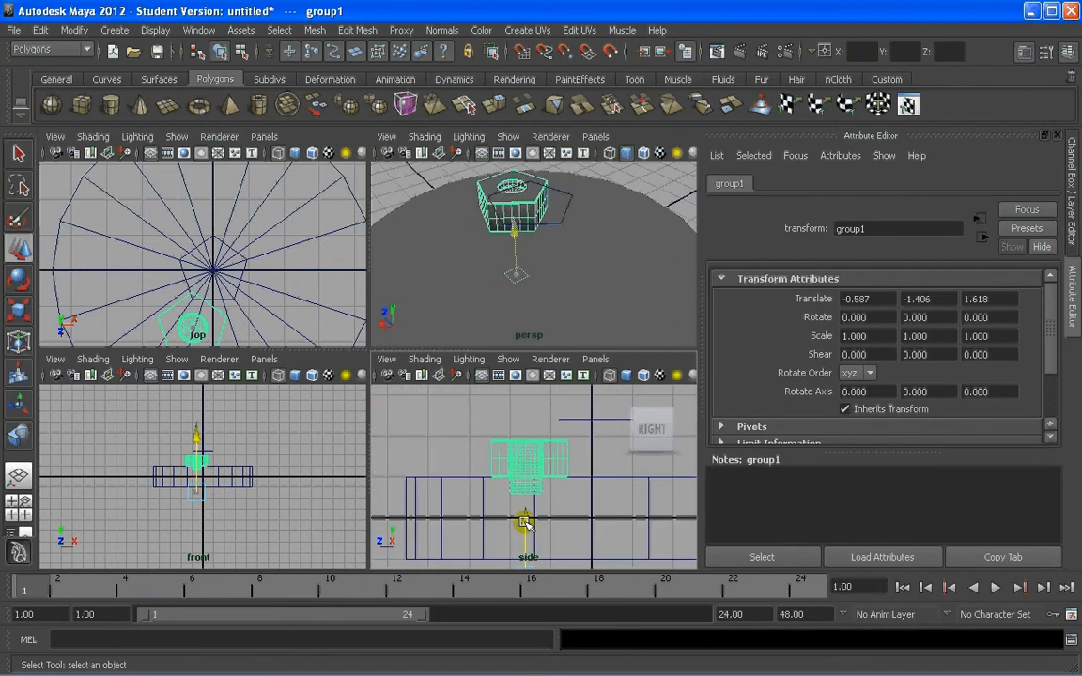
scroll(525, 523, "up", 4)
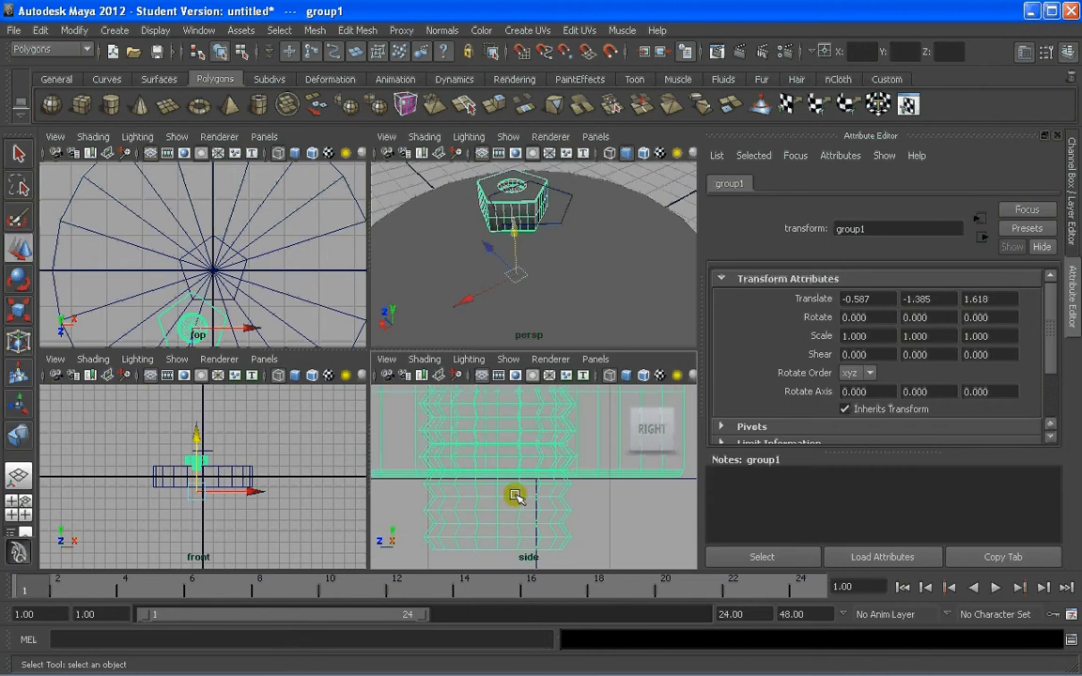
middle_click_drag(470, 483, 558, 477, "alt")
scroll(556, 466, "down", 6)
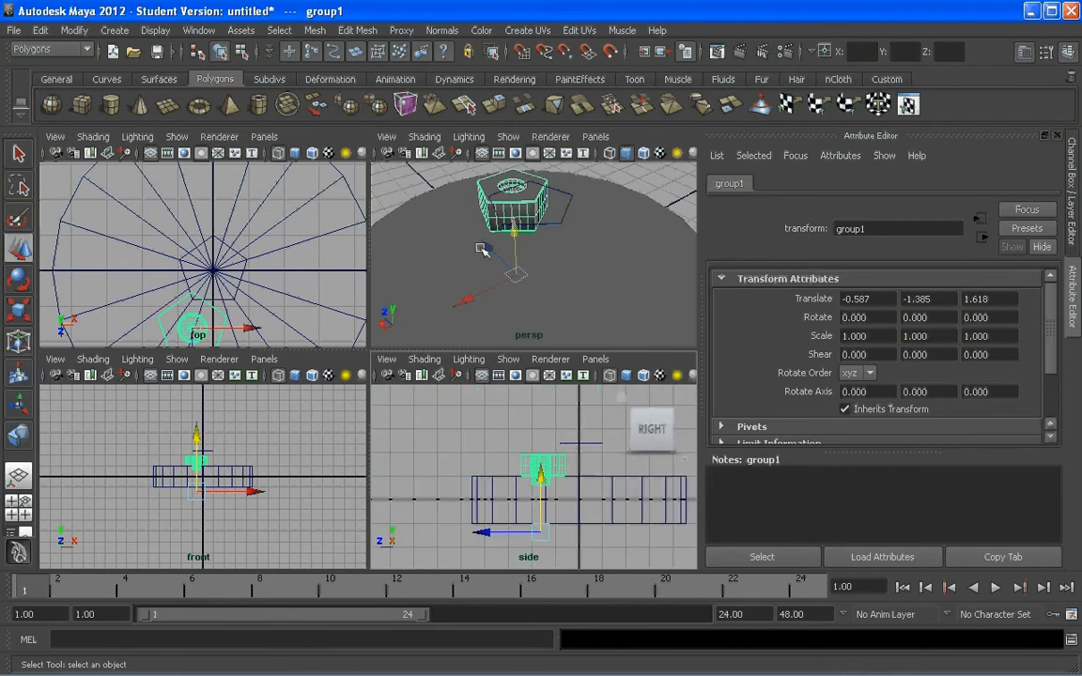
scroll(460, 278, "down", 5)
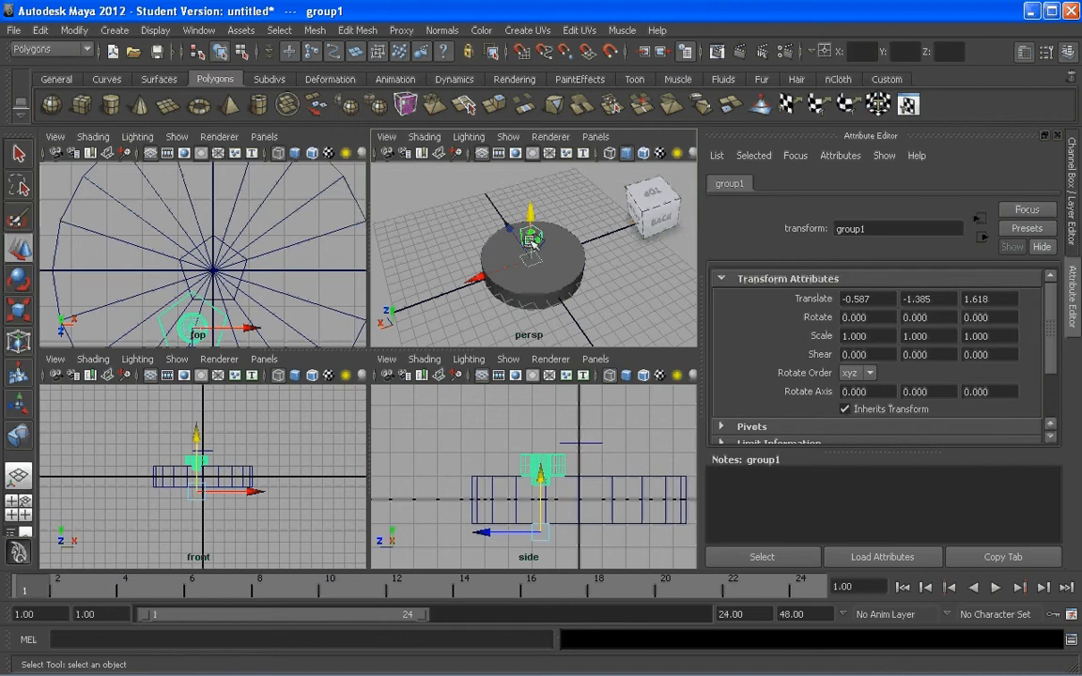
left_click(18, 475)
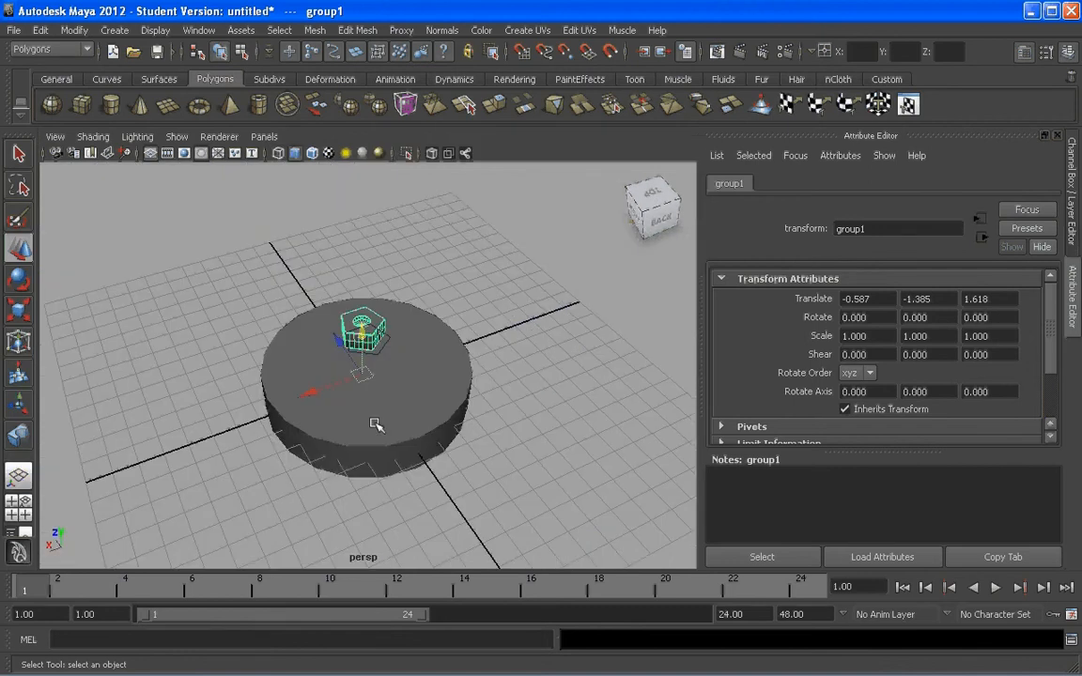
left_click_drag(374, 426, 439, 403, "alt")
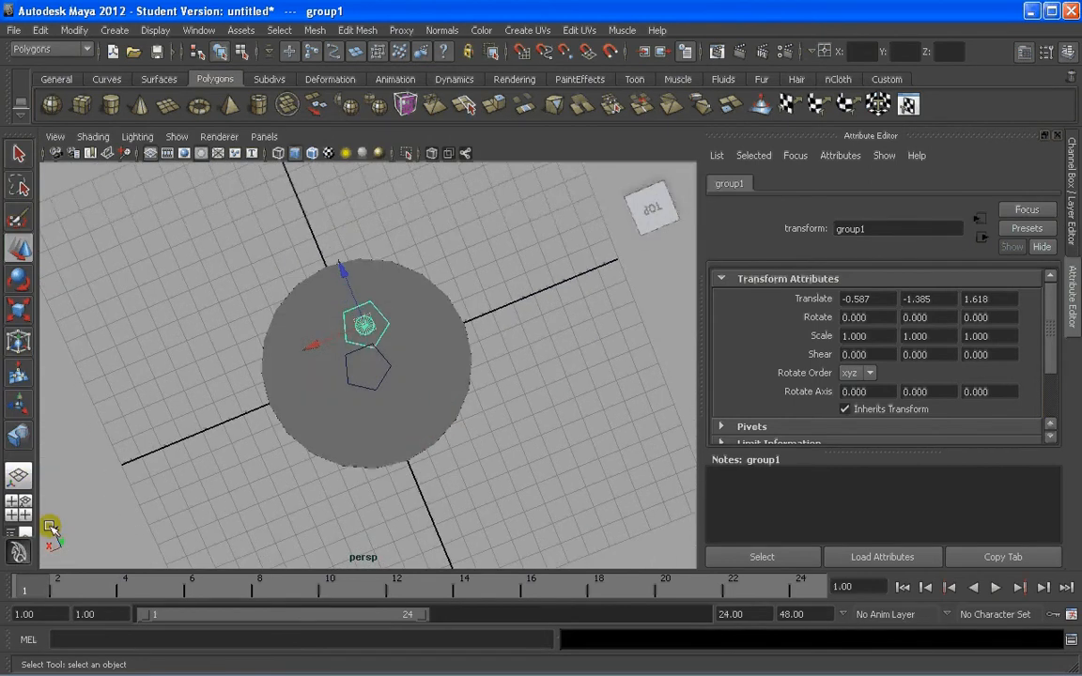
Step: Move the nut and bolt group near the rim of the base, to about X 0.001, Z -3.438, in the top view
left_click(19, 469)
middle_click_drag(255, 276, 271, 240, "alt")
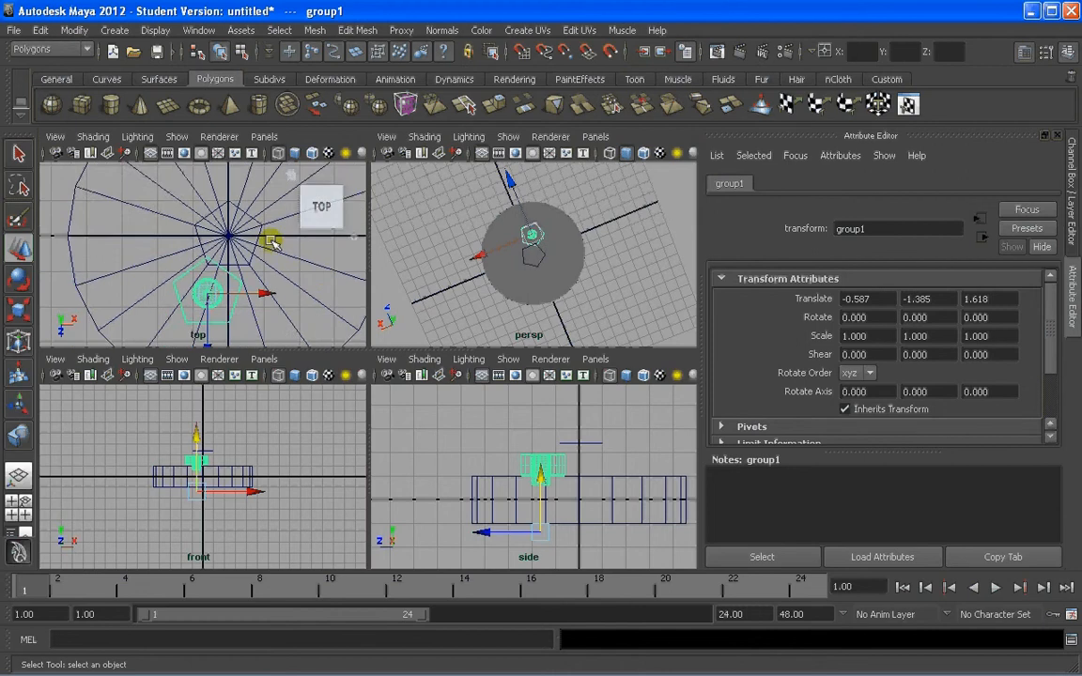
scroll(208, 286, "down", 5)
left_click_drag(207, 289, 214, 212)
scroll(221, 203, "up", 3)
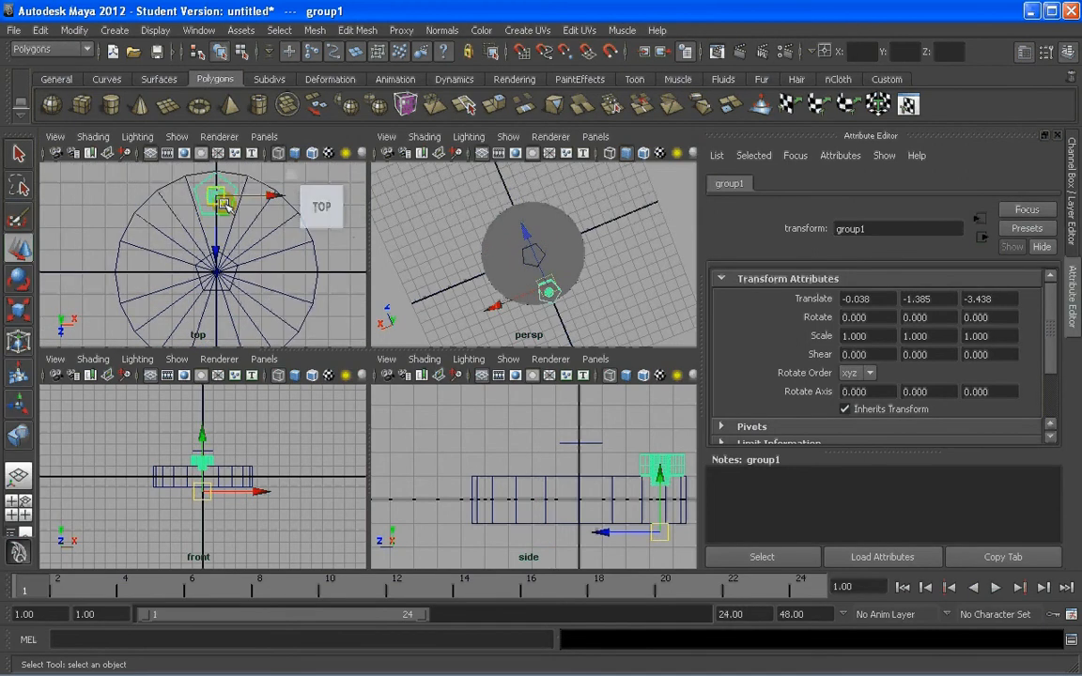
scroll(224, 205, "up", 3)
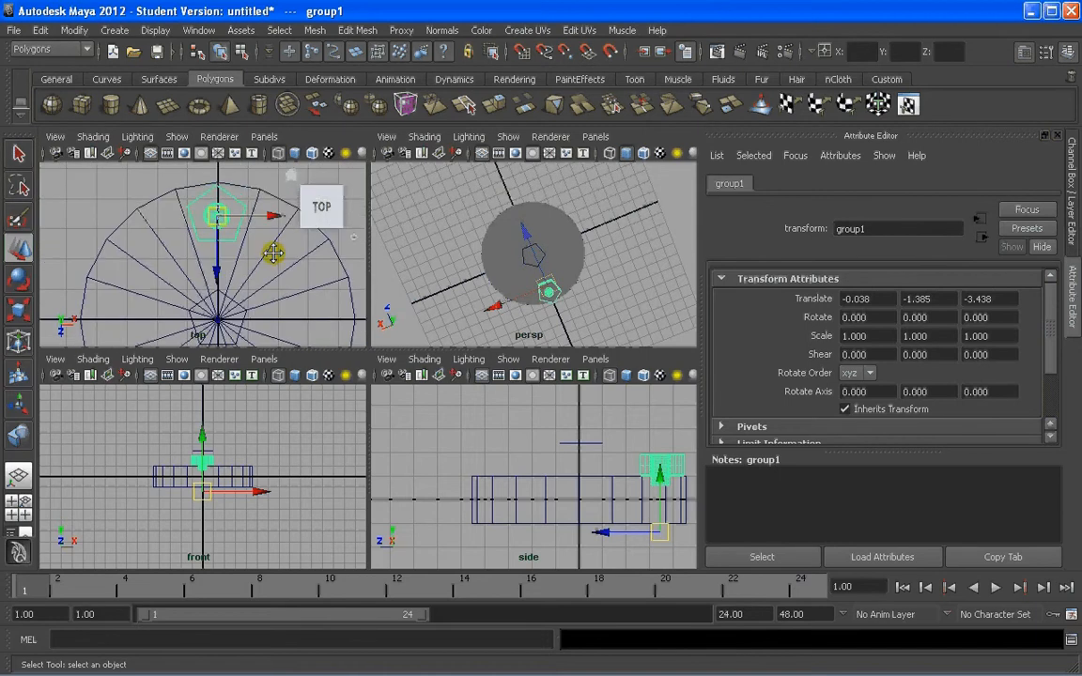
scroll(242, 253, "up", 4)
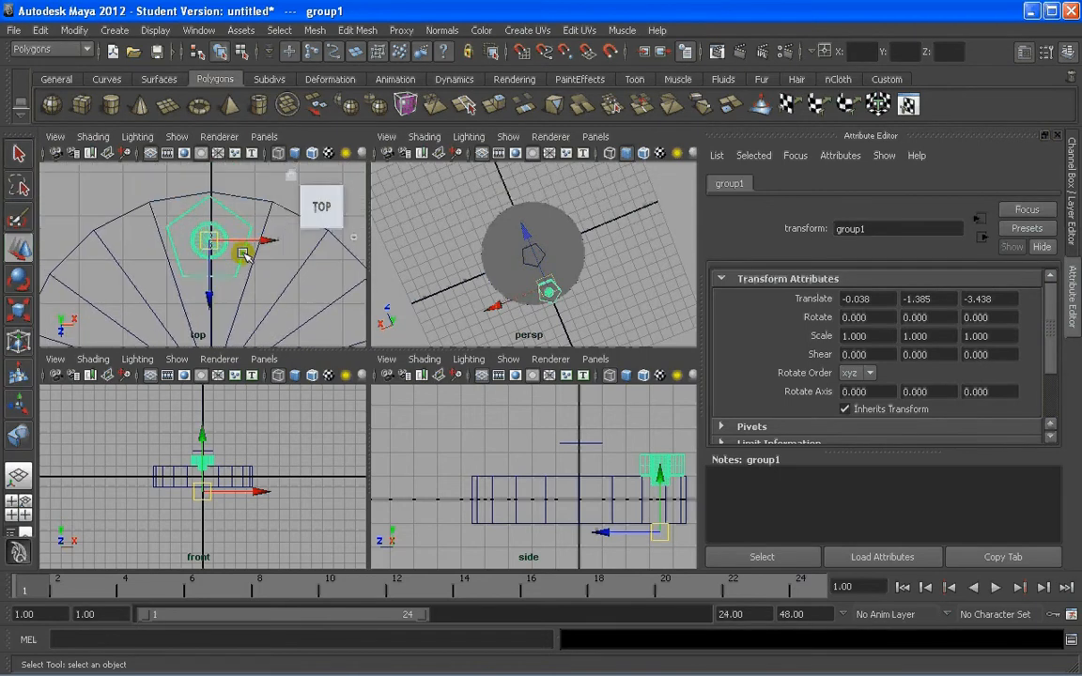
left_click_drag(243, 254, 256, 251)
scroll(233, 221, "down", 5)
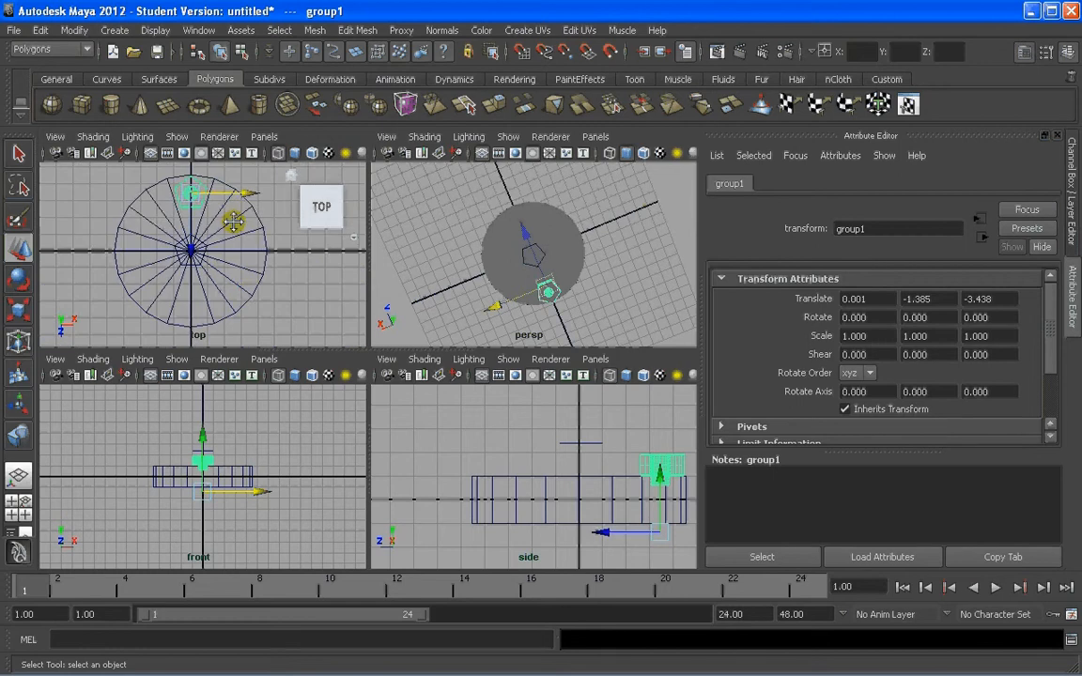
Step: Enlarge the top view and move the group's pivot to the centre of the base cylinder
middle_click_drag(233, 222, 232, 218, "alt")
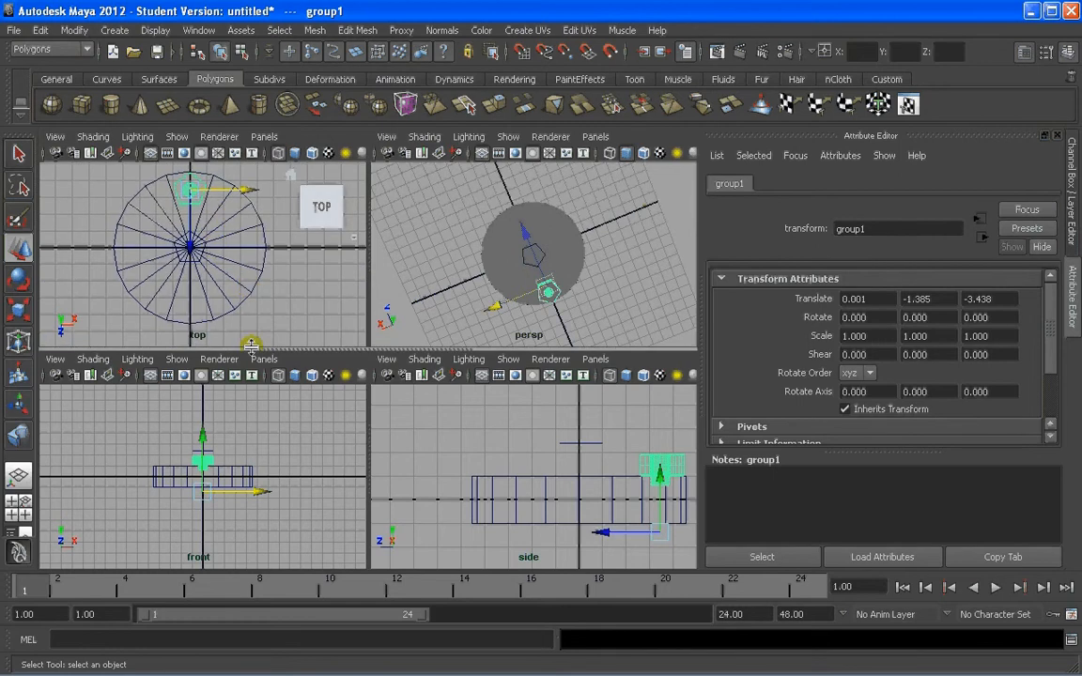
left_click_drag(252, 345, 282, 470)
left_click_drag(367, 386, 525, 386)
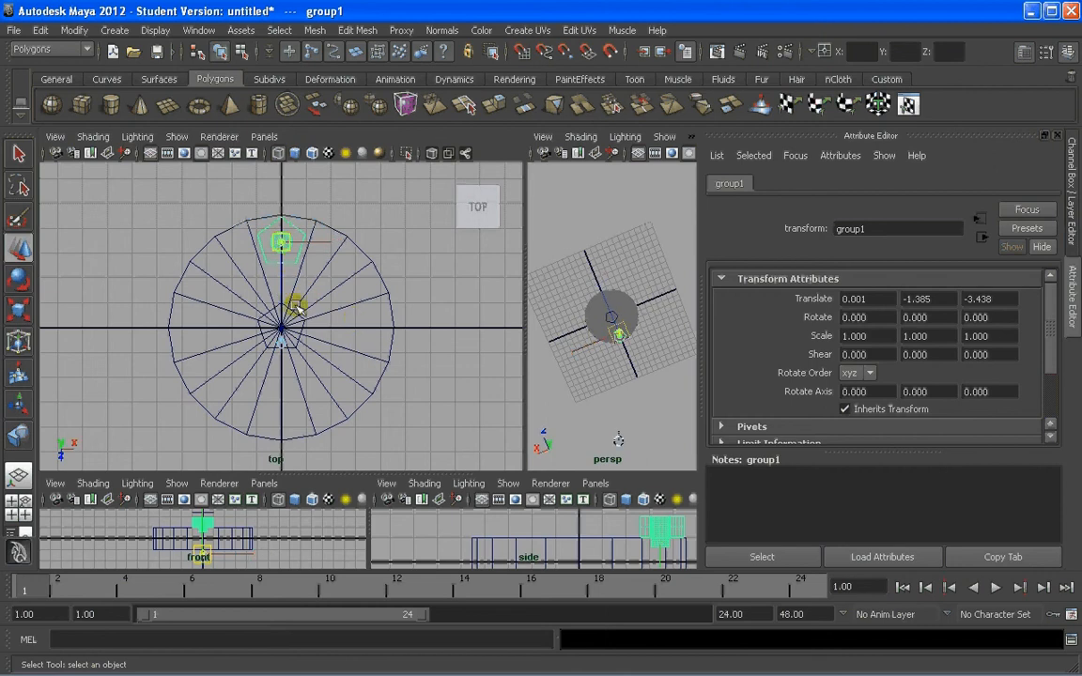
left_click(386, 246)
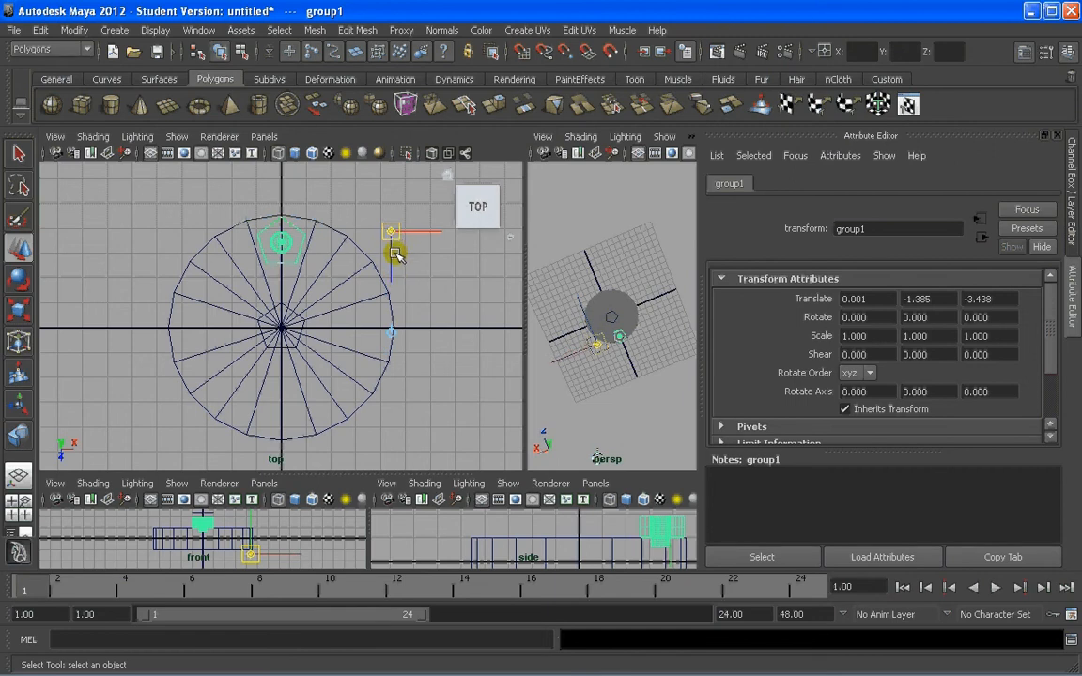
mouse_move(392, 232)
left_mouse_down()
mouse_move(367, 376)
mouse_move(435, 280)
mouse_move(477, 318)
mouse_move(287, 323)
left_mouse_up()
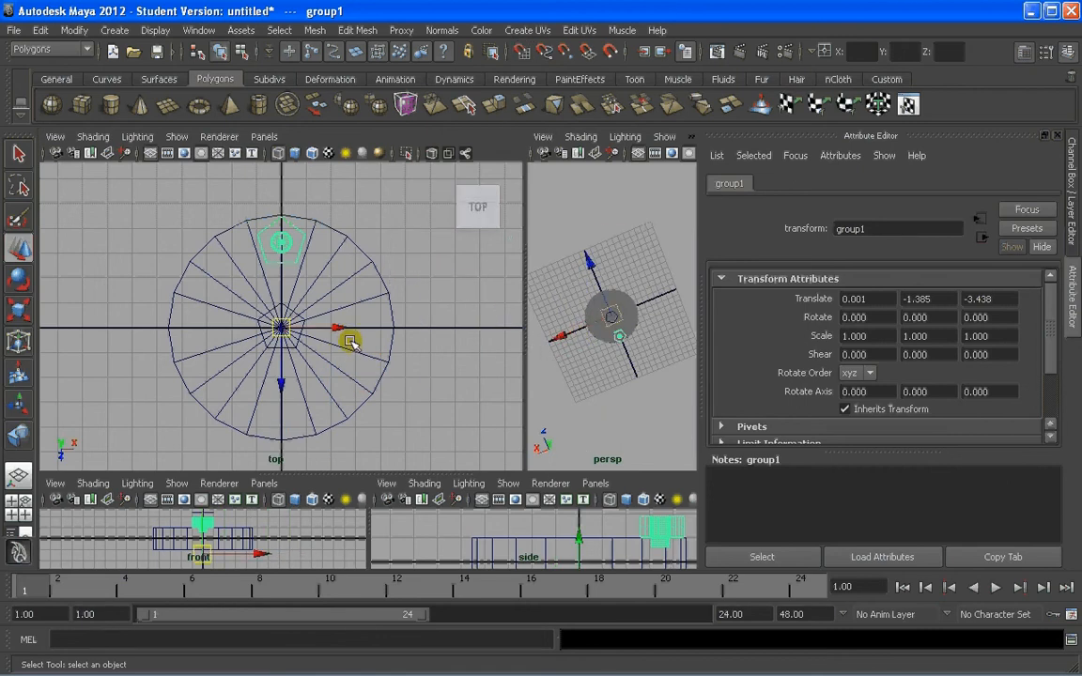
Step: Duplicate the nut and bolt group and rotate the copy 60 degrees in Y around the base's centre
key("e")
mouse_move(374, 299)
left_mouse_down()
mouse_move(314, 234)
mouse_move(376, 456)
mouse_move(350, 266)
mouse_move(375, 300)
left_mouse_up()
key("ctrl+z")
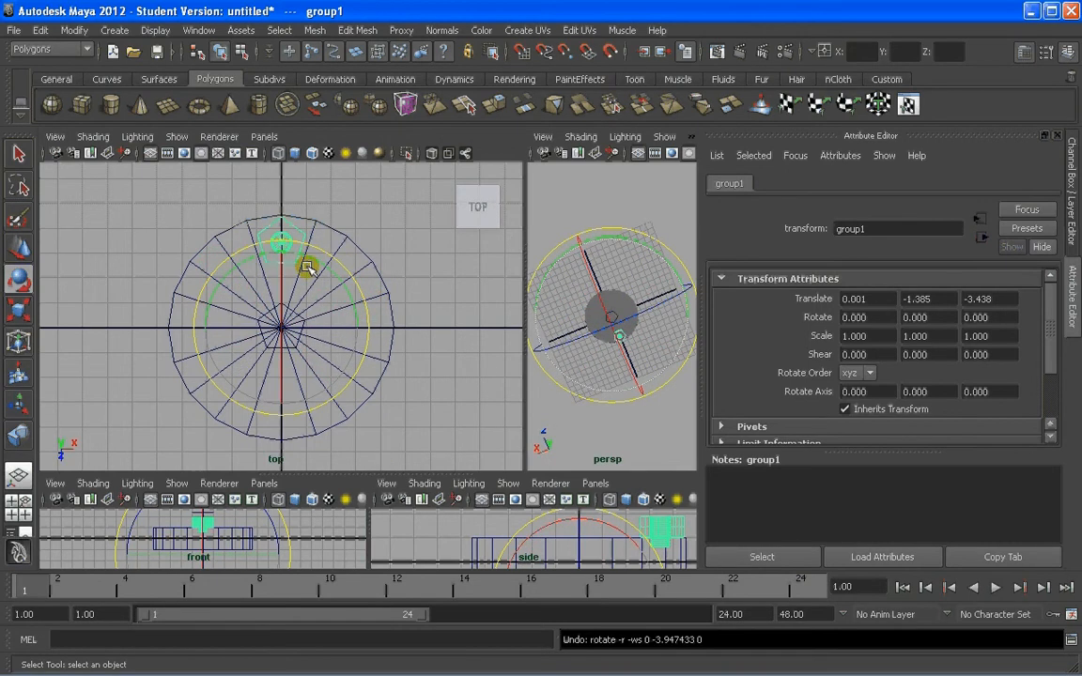
key("ctrl+d")
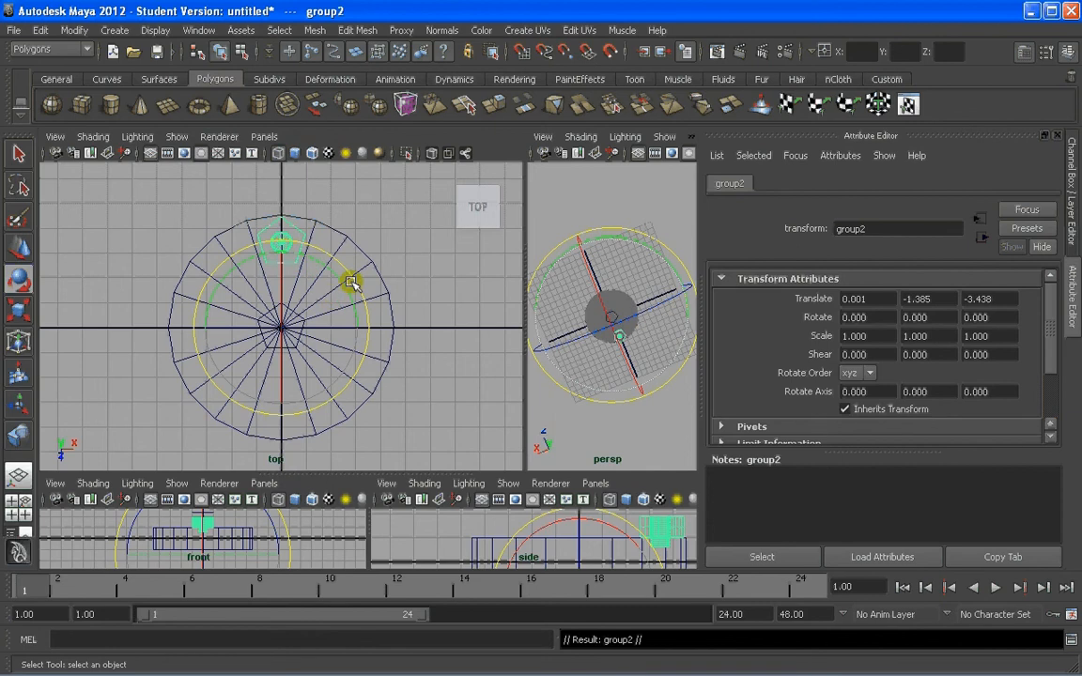
mouse_move(355, 286)
left_mouse_down()
mouse_move(335, 241)
mouse_move(264, 185)
mouse_move(301, 218)
left_mouse_up()
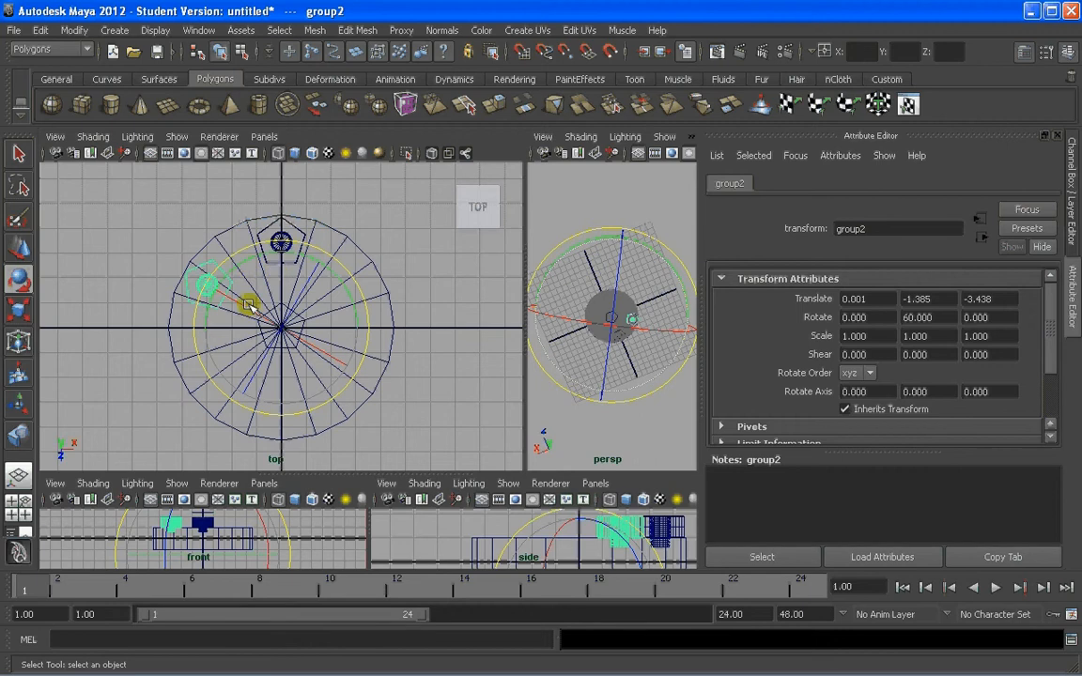
Step: Repeat the rotated duplication four more times to complete an even ring of six nuts around the base
key("shift+d")
key("shift+d")
key("shift+d")
key("shift+d")
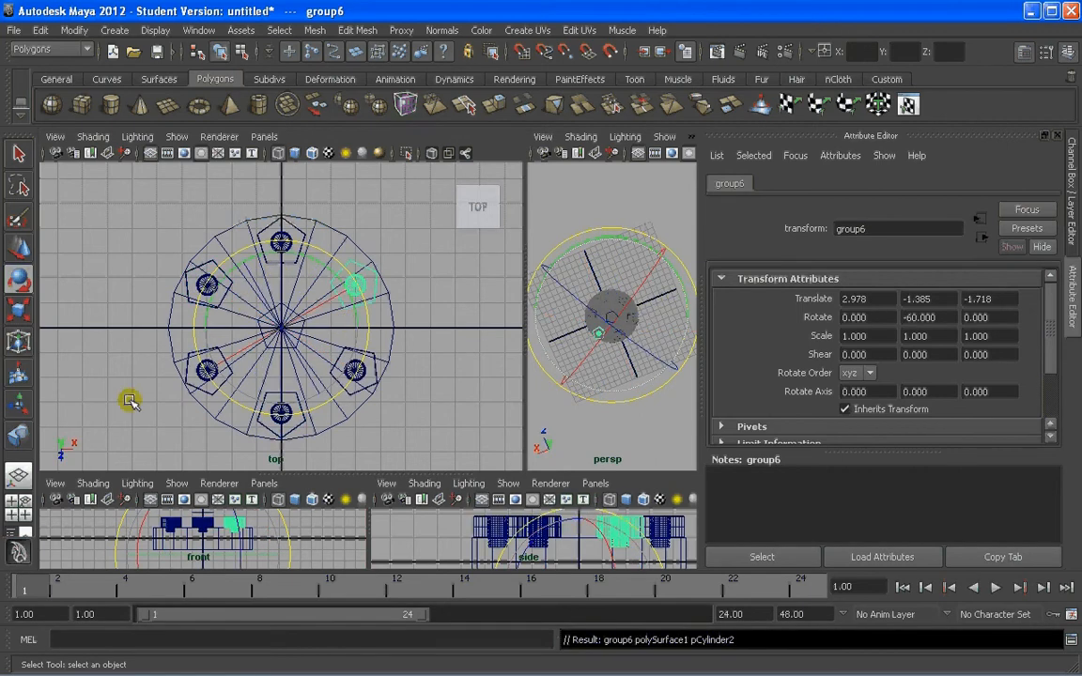
Step: Examine the ring of nuts and the base cylinder from several sides in the perspective view
left_click(19, 476)
left_click(482, 363)
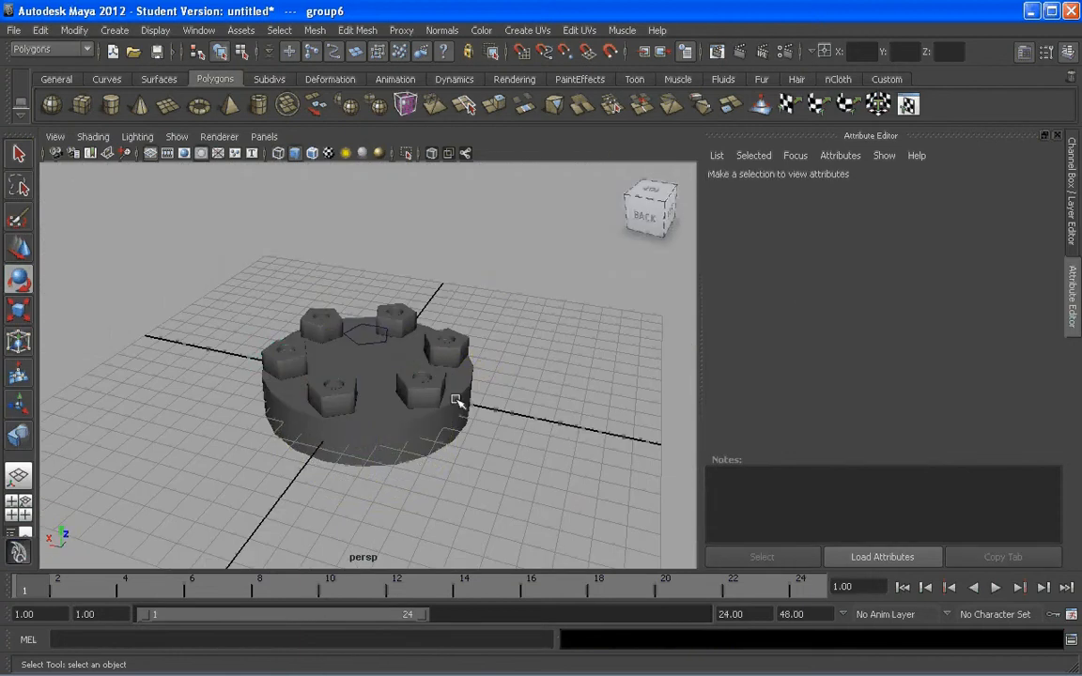
scroll(456, 400, "up", 4)
left_click_drag(455, 400, 401, 432, "alt")
scroll(363, 441, "up", 2)
scroll(337, 453, "down", 5)
left_click(405, 434)
left_click_drag(479, 376, 315, 418, "alt")
left_click(537, 410)
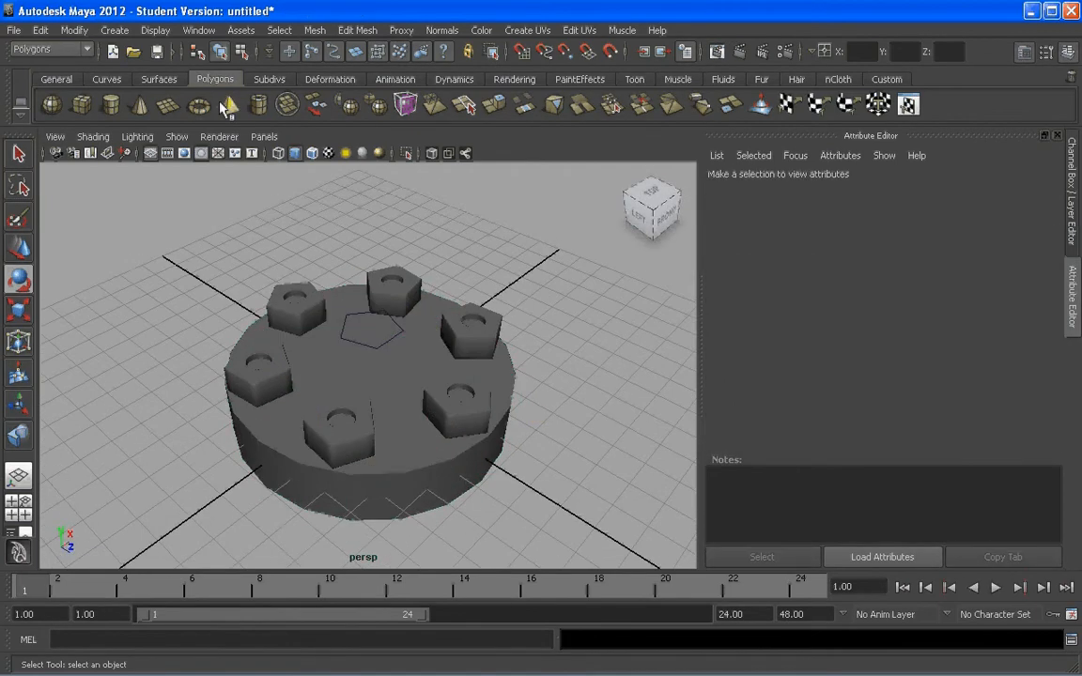
left_click(425, 471)
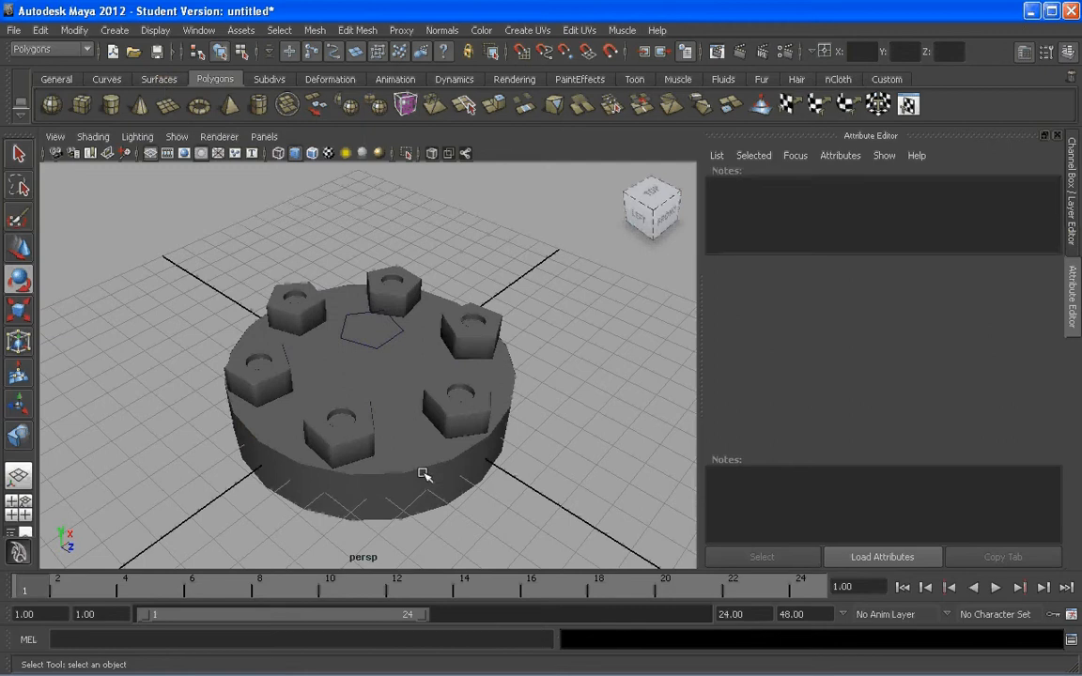
left_click(536, 456)
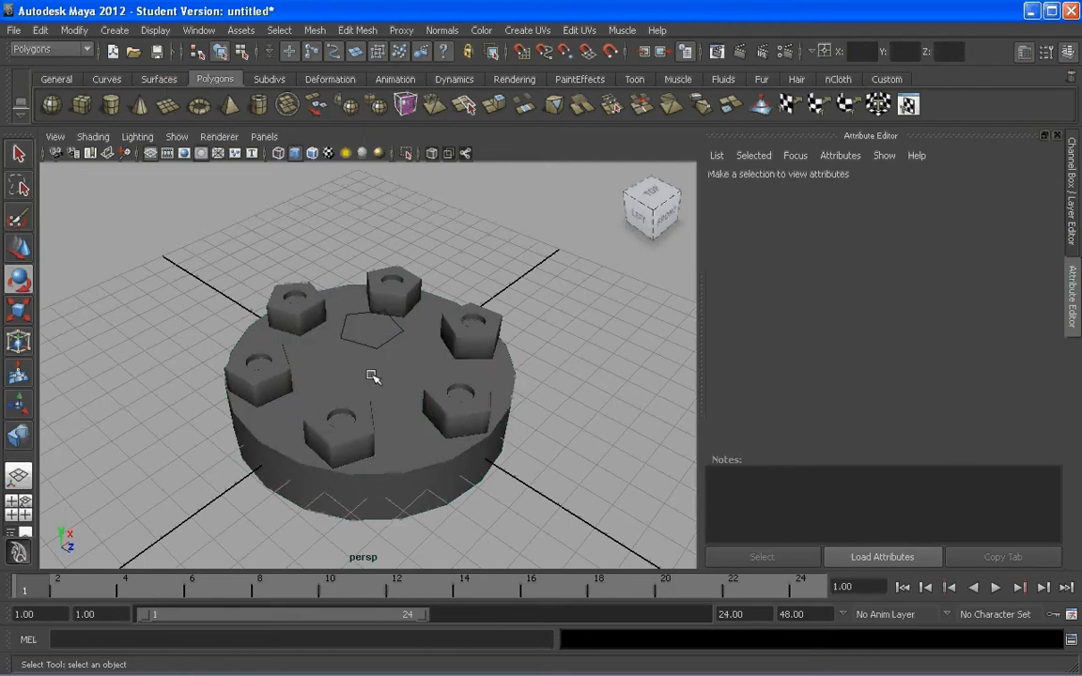
left_click(420, 490)
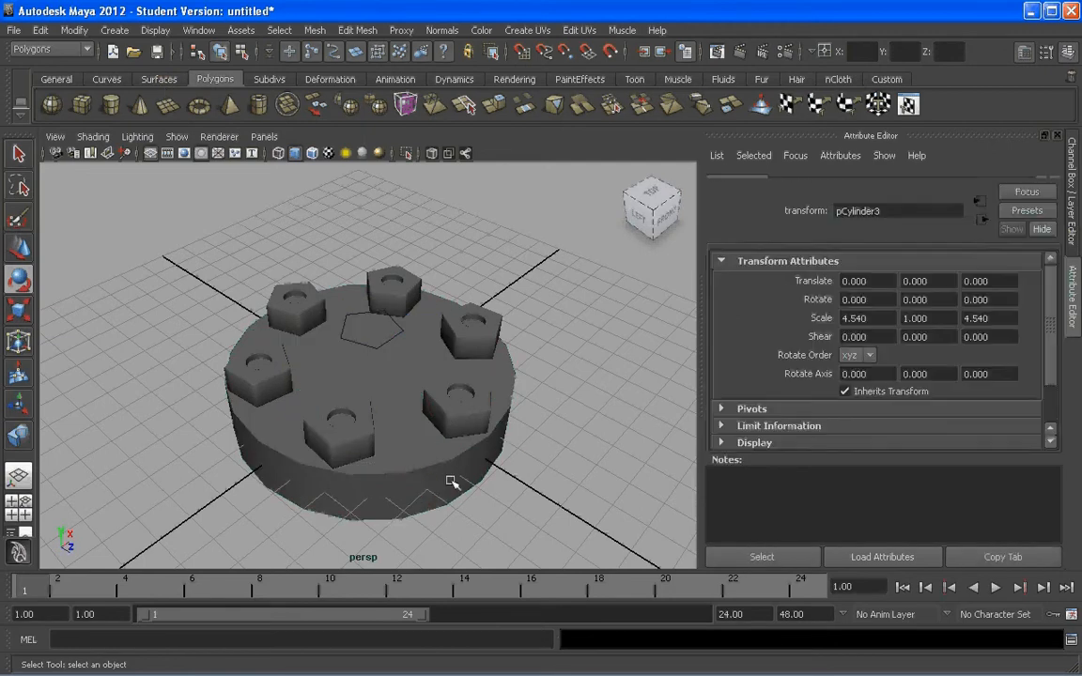
left_click(531, 476)
left_click_drag(386, 361, 420, 430, "alt")
middle_click_drag(386, 475, 386, 385, "alt")
Step: Frame the base cylinder and display it in smooth mesh preview
left_click(386, 361)
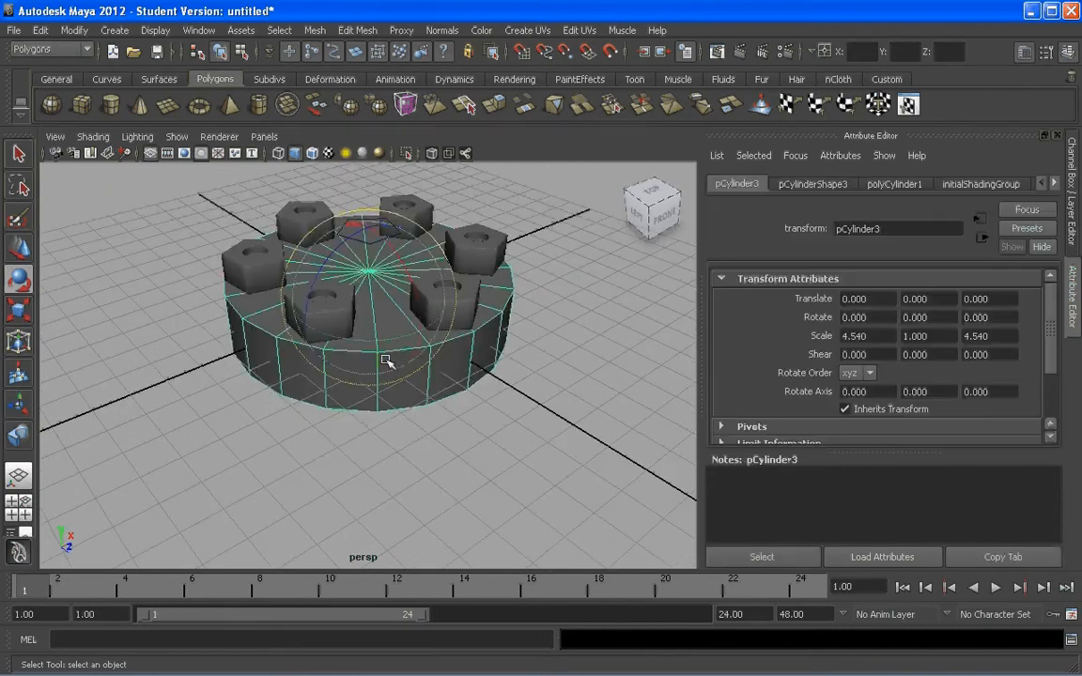
key("f")
key("3")
left_click_drag(423, 382, 423, 464, "alt")
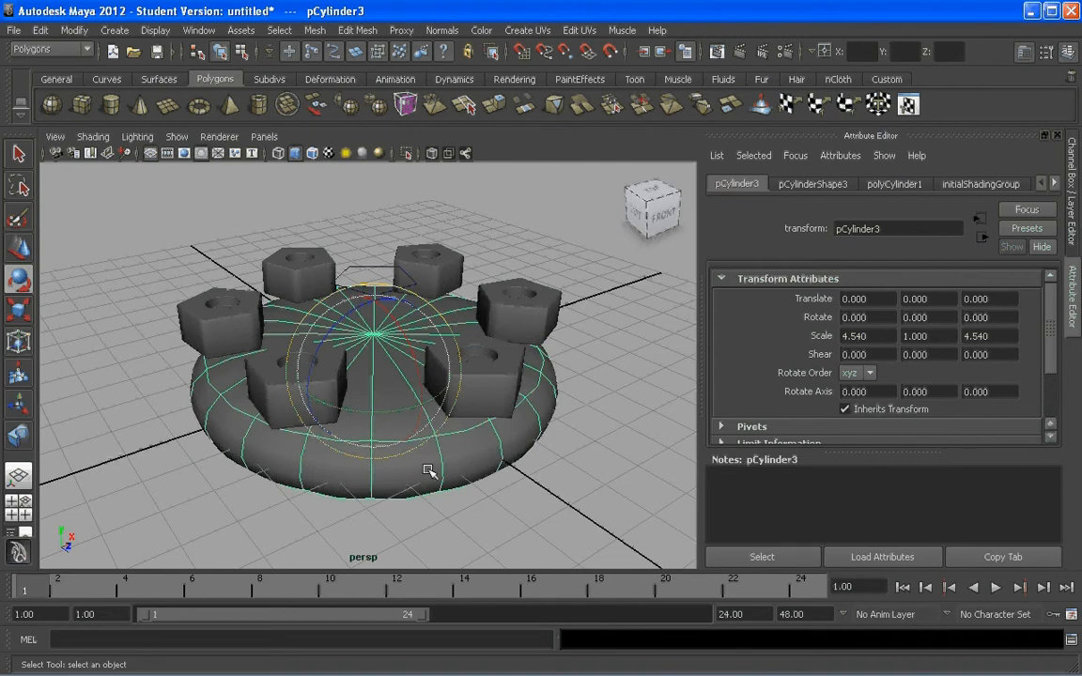
Step: Return the base cylinder to its unsmoothed, faceted display
key("1")
left_click_drag(478, 476, 411, 454, "alt")
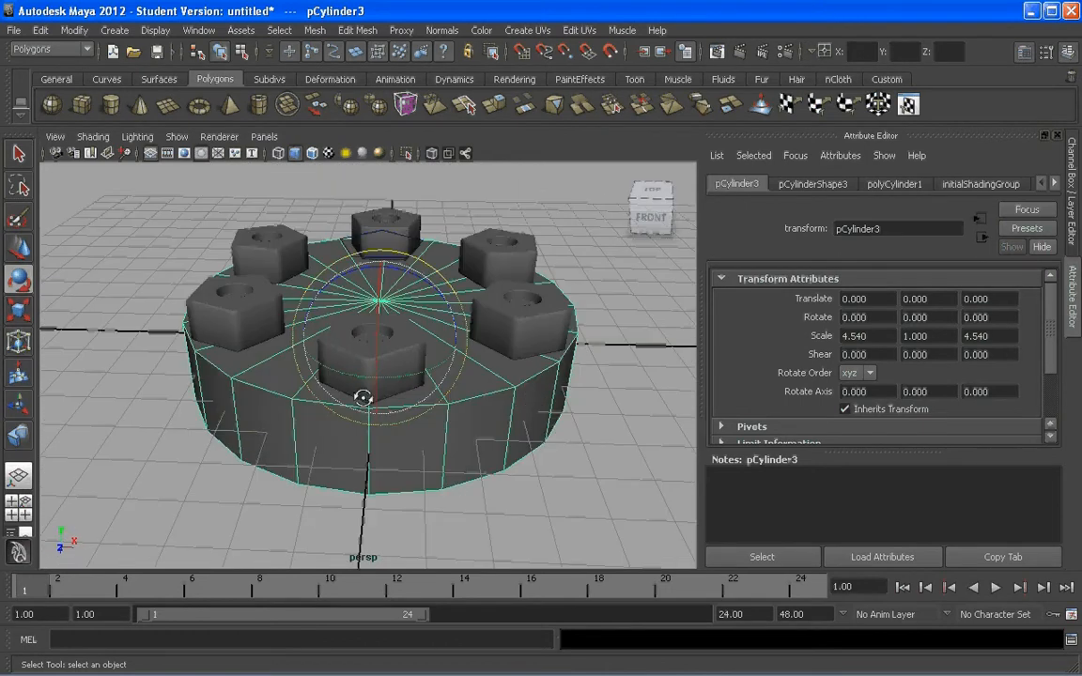
left_click(158, 79)
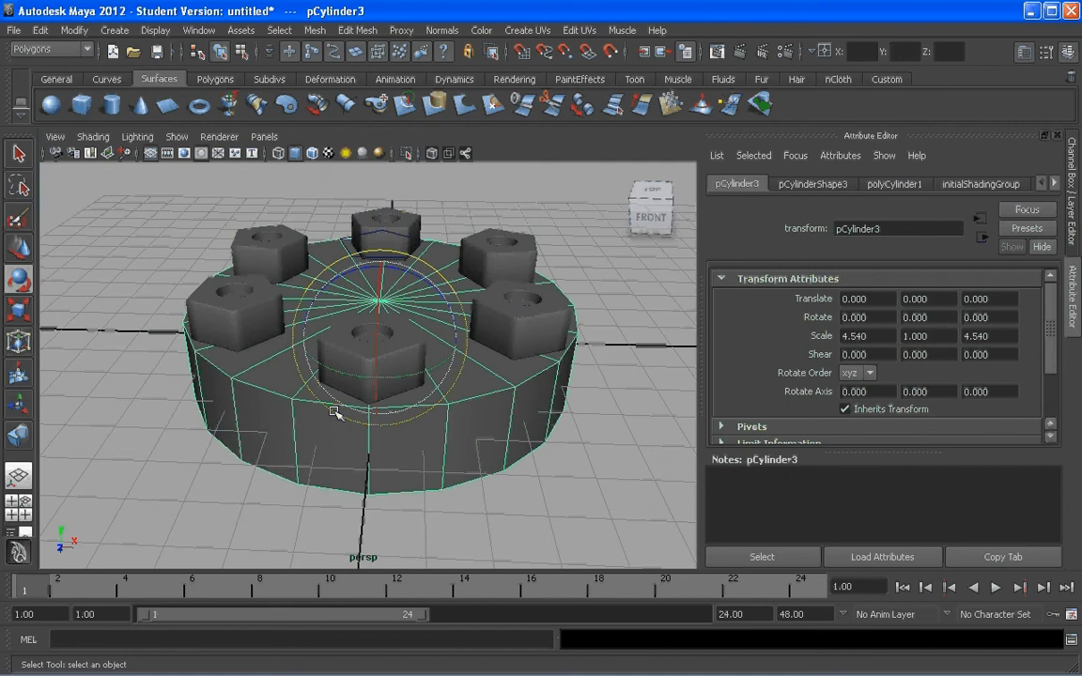
mouse_move(334, 321)
left_mouse_down("alt")
mouse_move(280, 331)
mouse_move(333, 344)
left_mouse_up("alt")
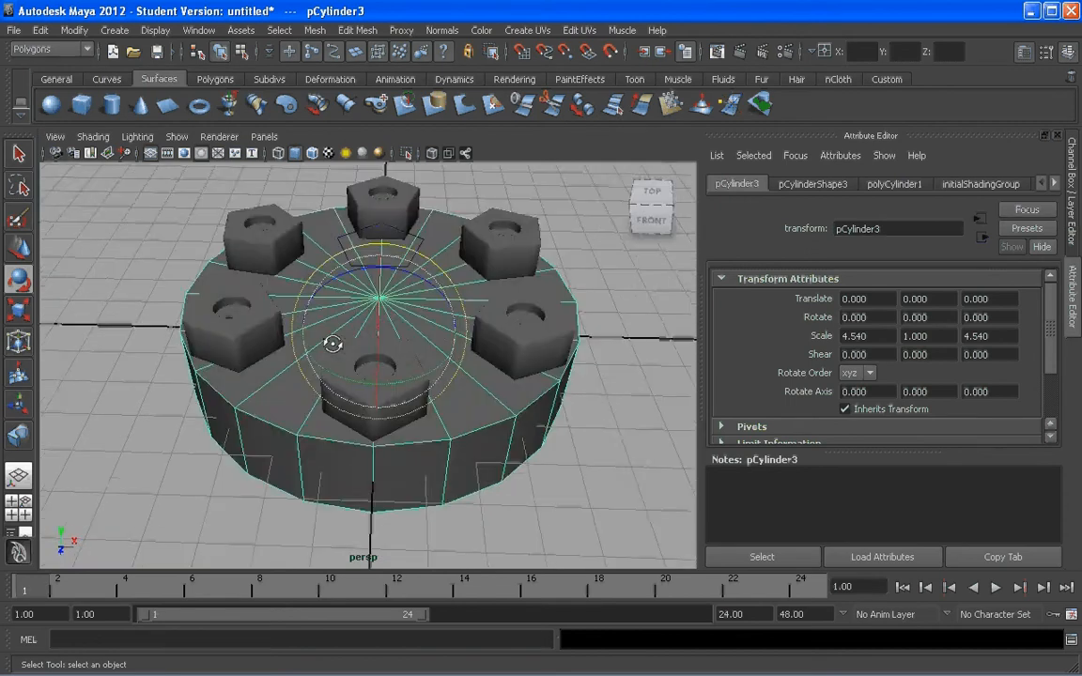
Step: Select the base cylinder together with all six nuts and bolts and delete their construction history
right_click_drag(333, 343, 311, 318, "alt")
left_click_drag(246, 225, 524, 466)
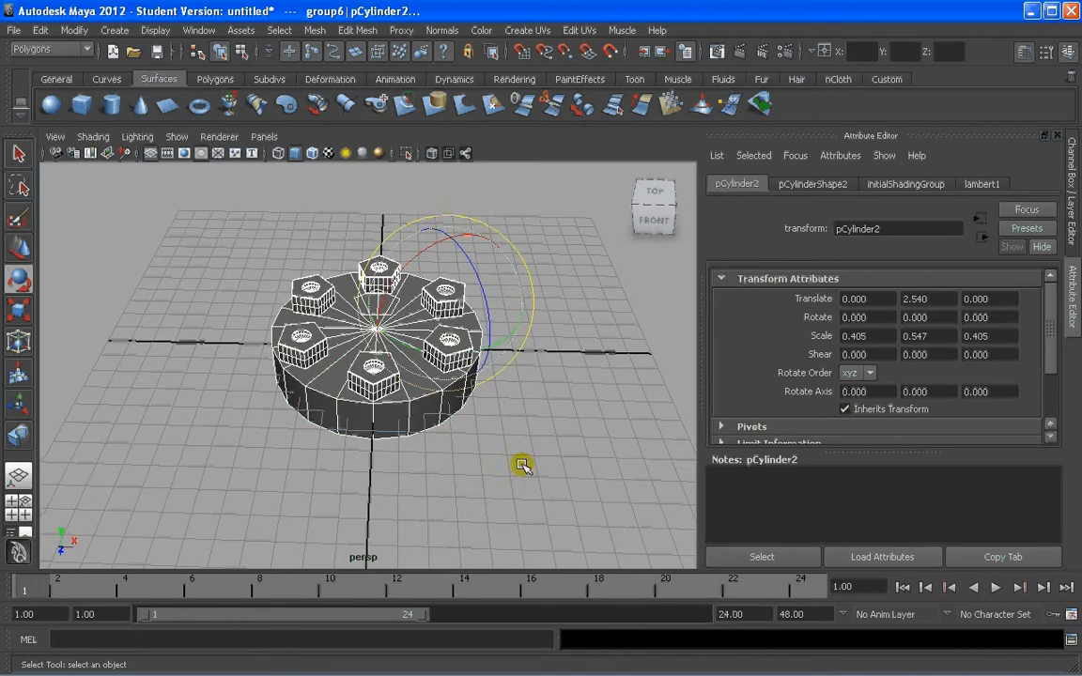
left_click(42, 32)
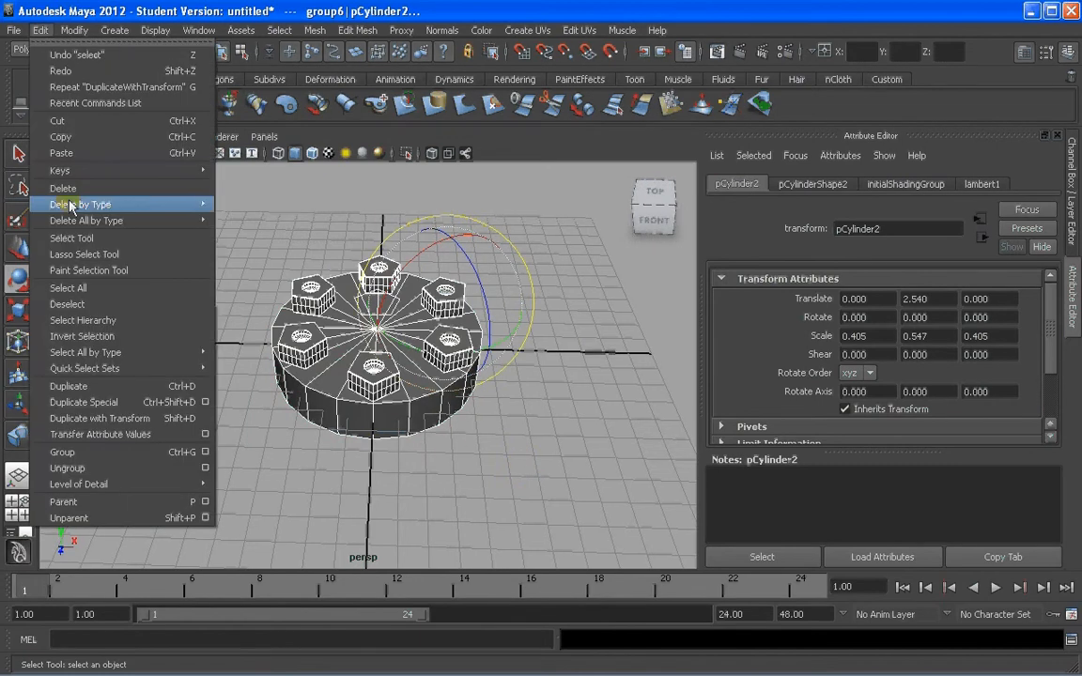
mouse_move(188, 200)
left_click(266, 217)
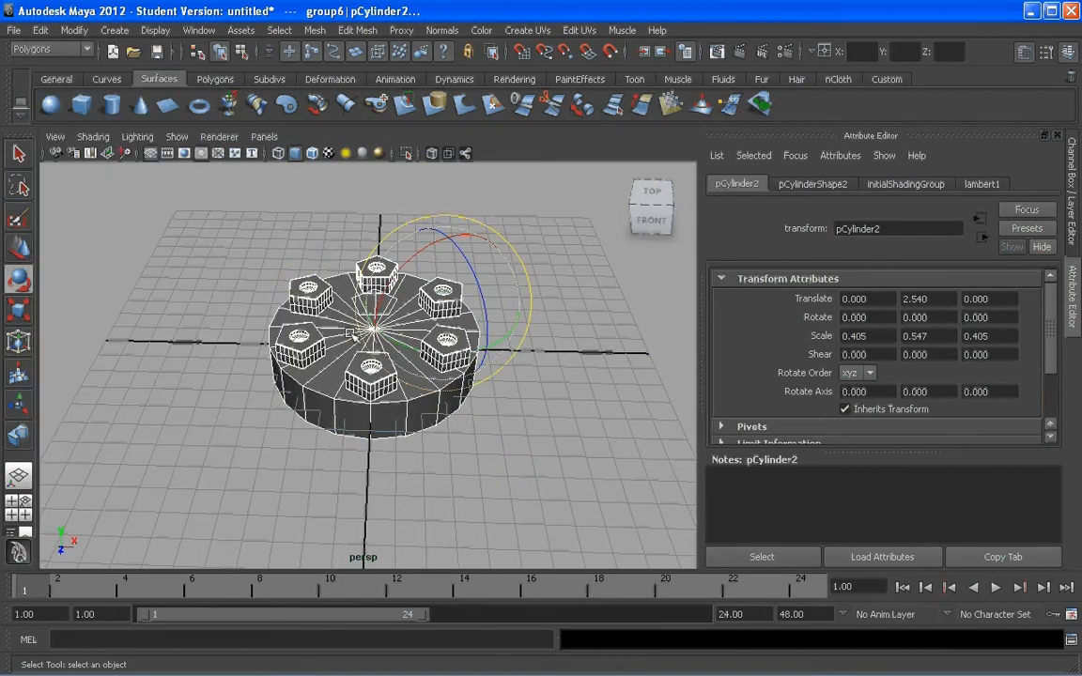
Step: Center the pivots of all the selected nut, bolt and base objects
mouse_move(363, 314)
left_mouse_down("alt")
mouse_move(366, 343)
mouse_move(365, 313)
left_mouse_up("alt")
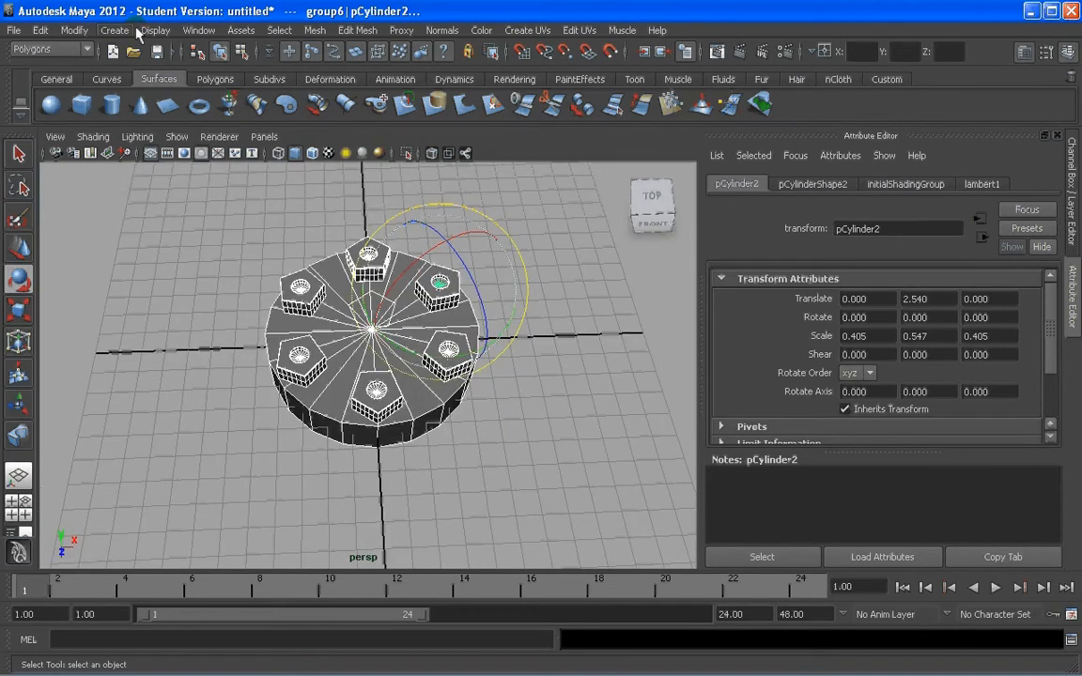
left_click(28, 48)
left_click(45, 88)
left_click(114, 30)
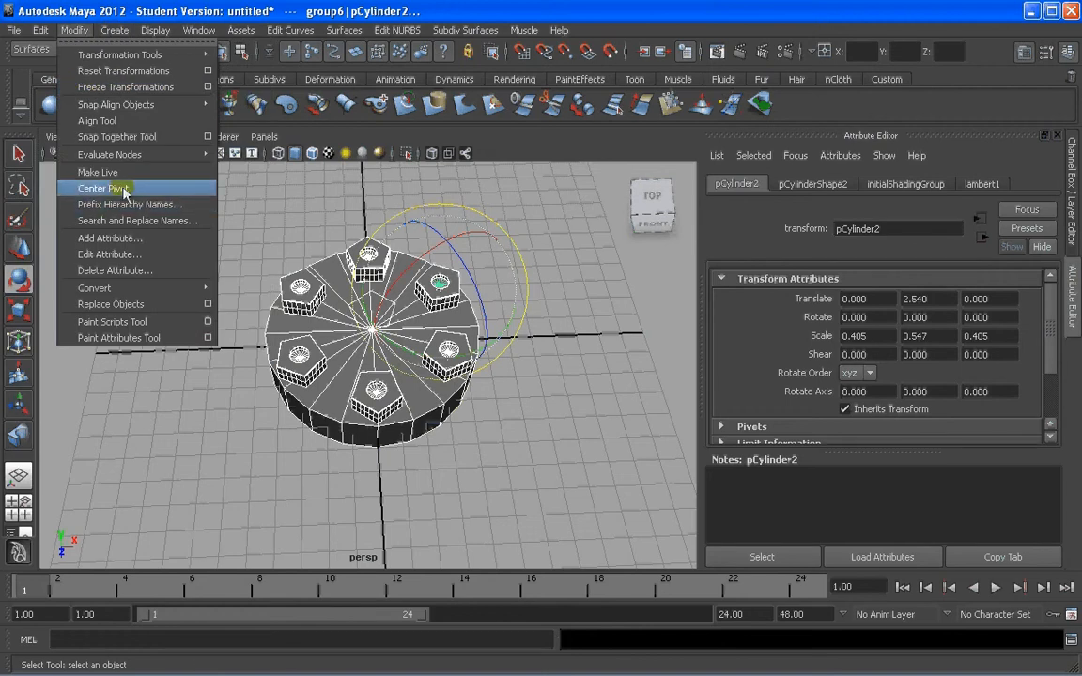
left_click(127, 185)
left_click_drag(448, 354, 421, 327, "alt")
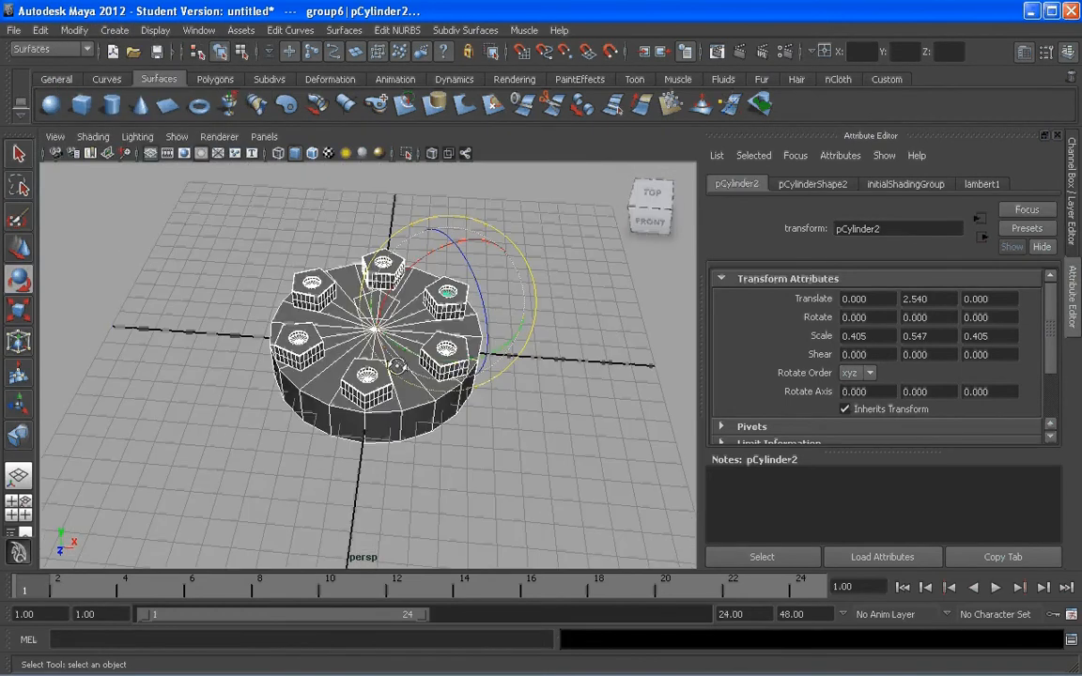
Step: Try to rotate the ungrouped nuts and base cylinder together about the X axis
left_click(250, 249)
left_click_drag(519, 482, 501, 289)
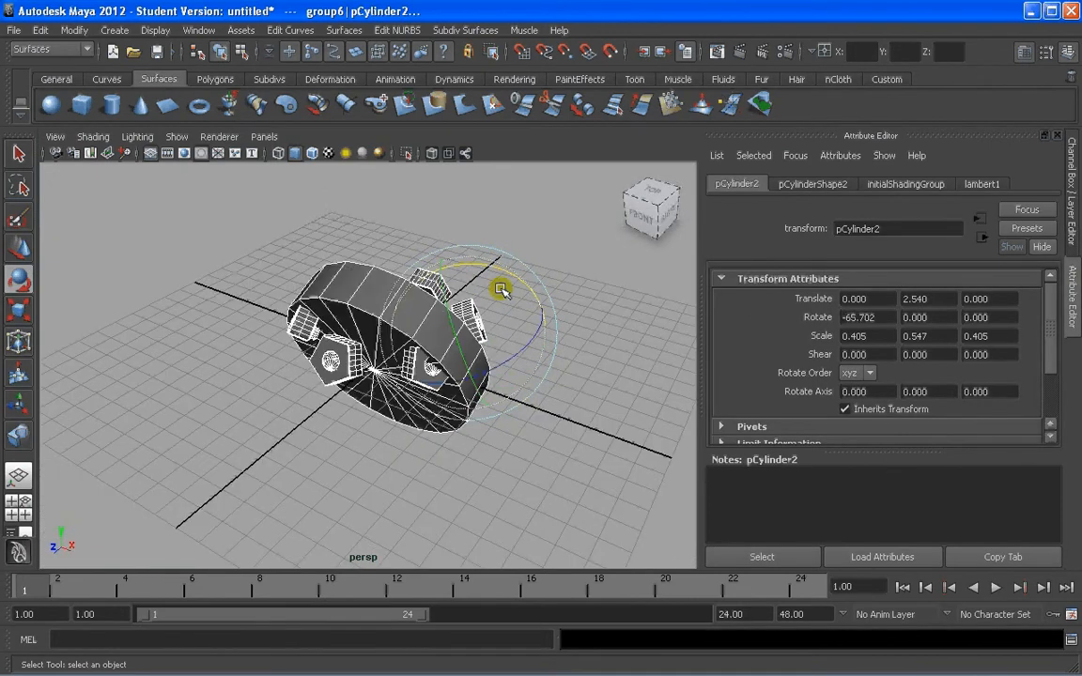
key("ctrl+z")
left_click(249, 229)
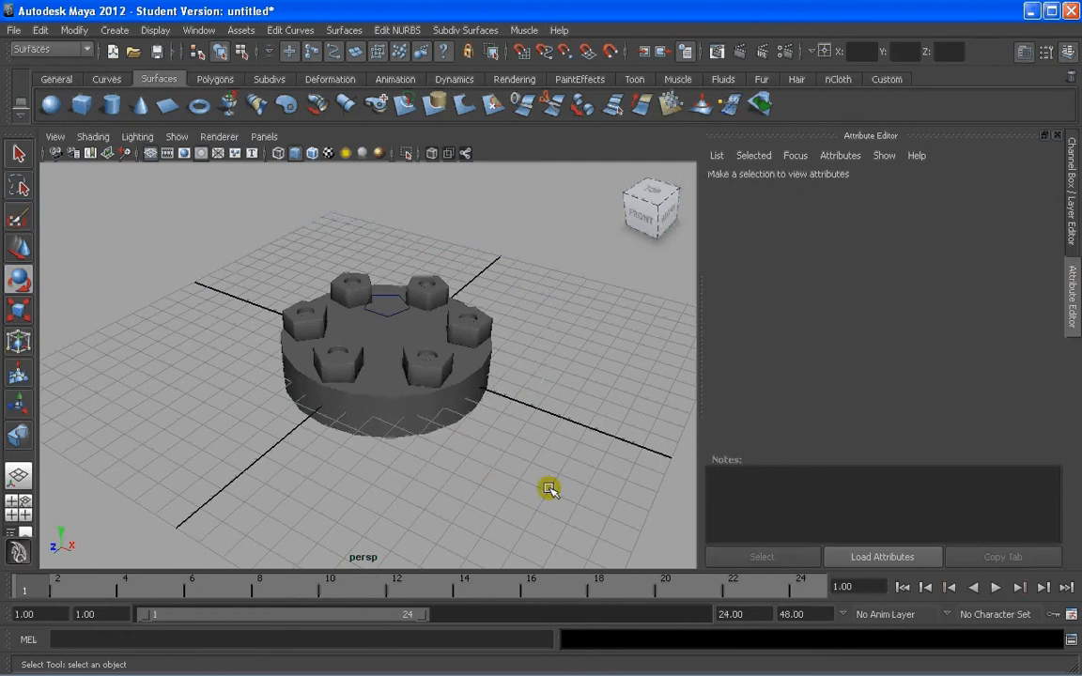
key("ctrl+z")
Step: Group the nuts, bolts and base cylinder, and select that new group in the Outliner
left_click(423, 491)
left_click(346, 374)
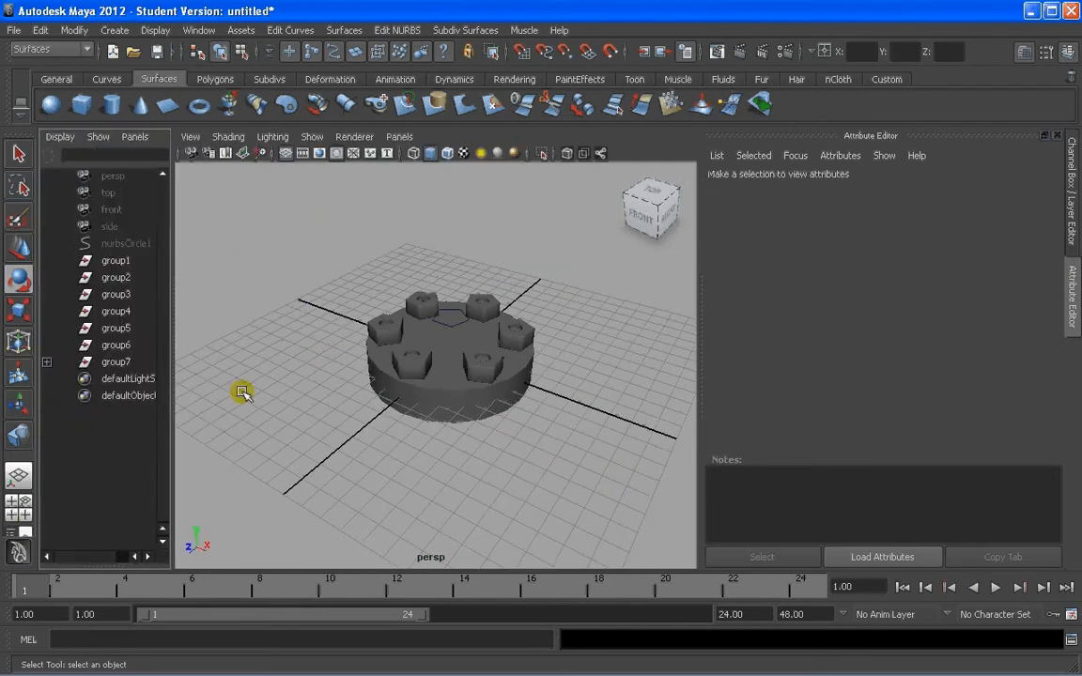
left_click(116, 362)
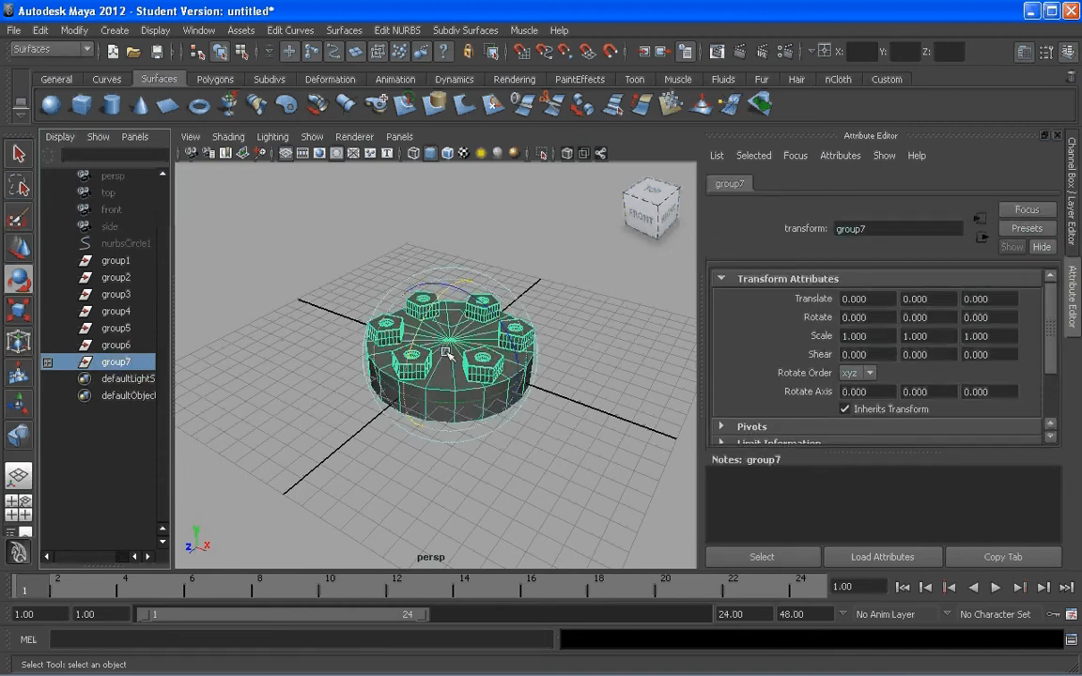
Step: Rotate the whole group -90 degrees in X to stand it upright and move it to about -5.7 in Z
left_click_drag(447, 282, 500, 380)
key("ctrl+z")
key("w")
left_click_drag(435, 366, 519, 369)
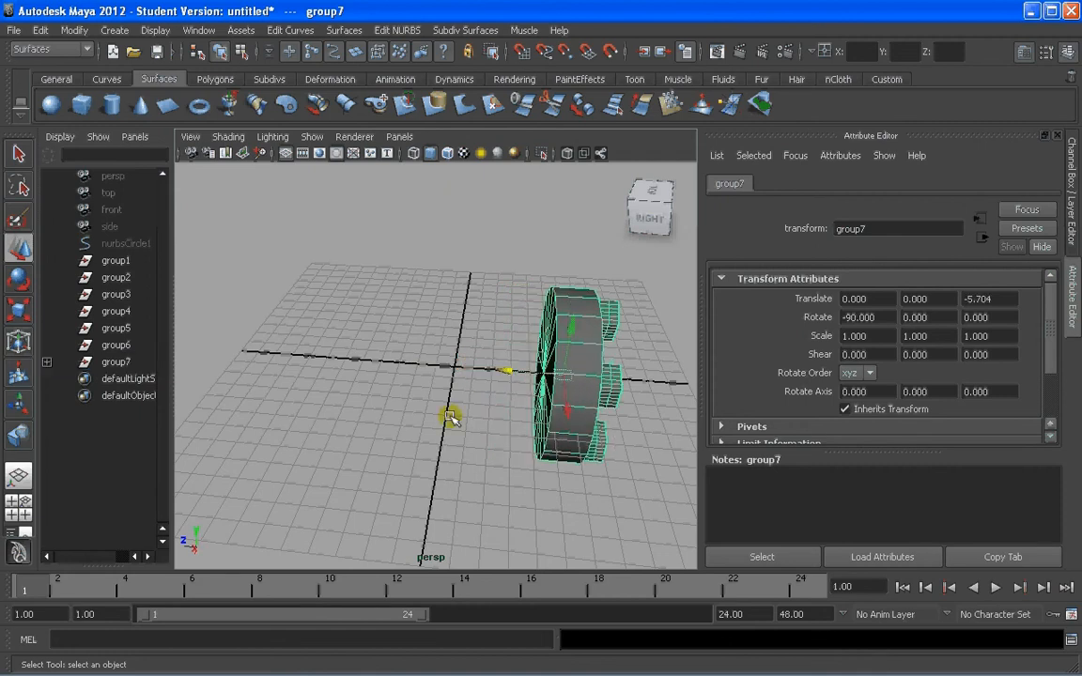
left_click(451, 418)
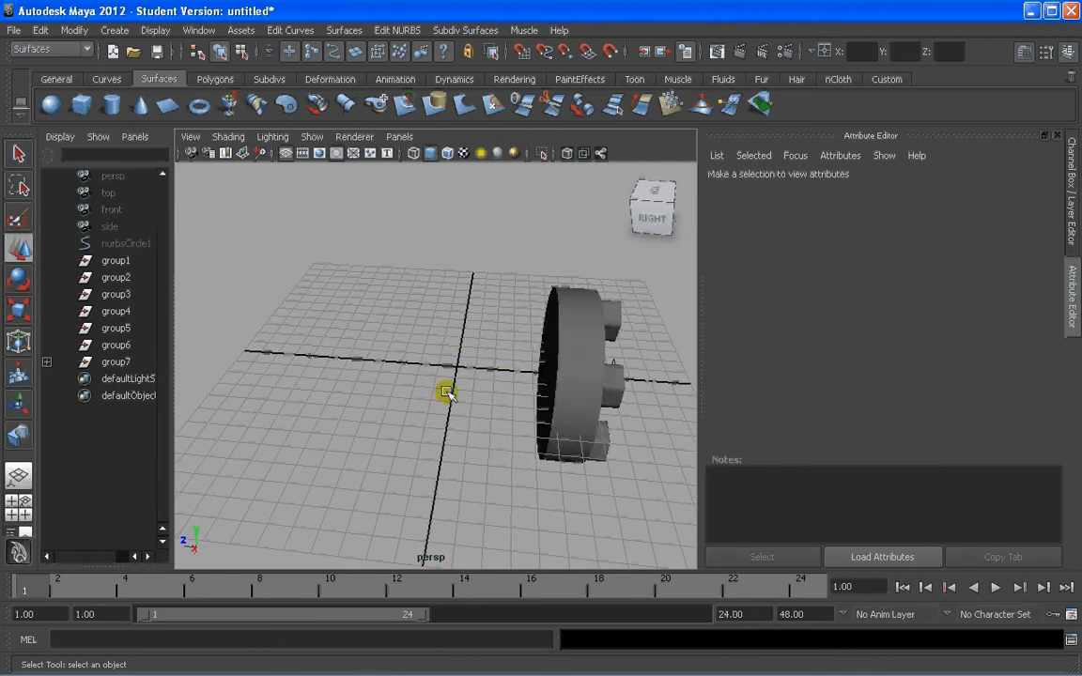
Step: Try out a NURBS cylinder widened in X and Z at the grid origin, and delete it
left_click_drag(447, 386, 371, 313, "alt")
left_click(110, 104)
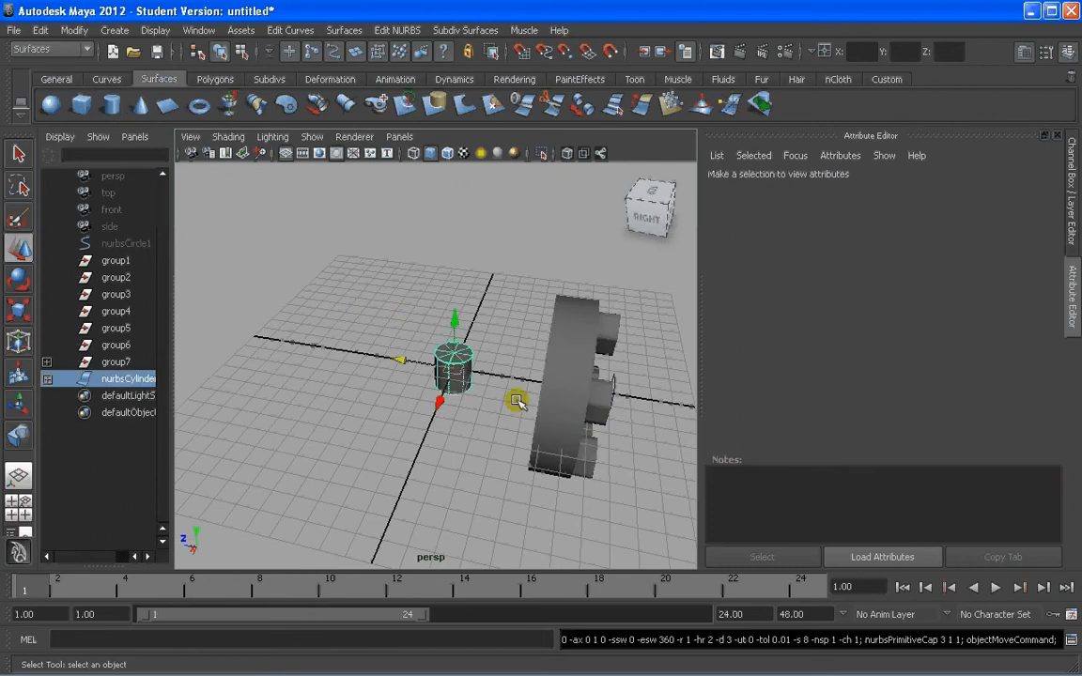
key("r")
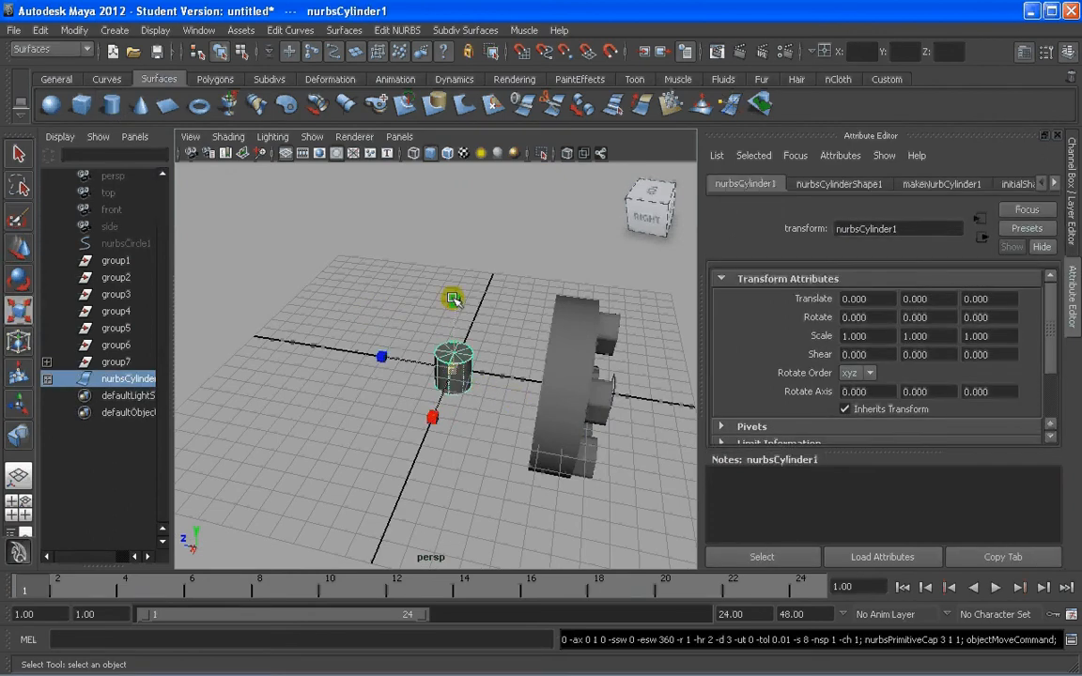
left_click_drag(454, 300, 460, 254, "ctrl")
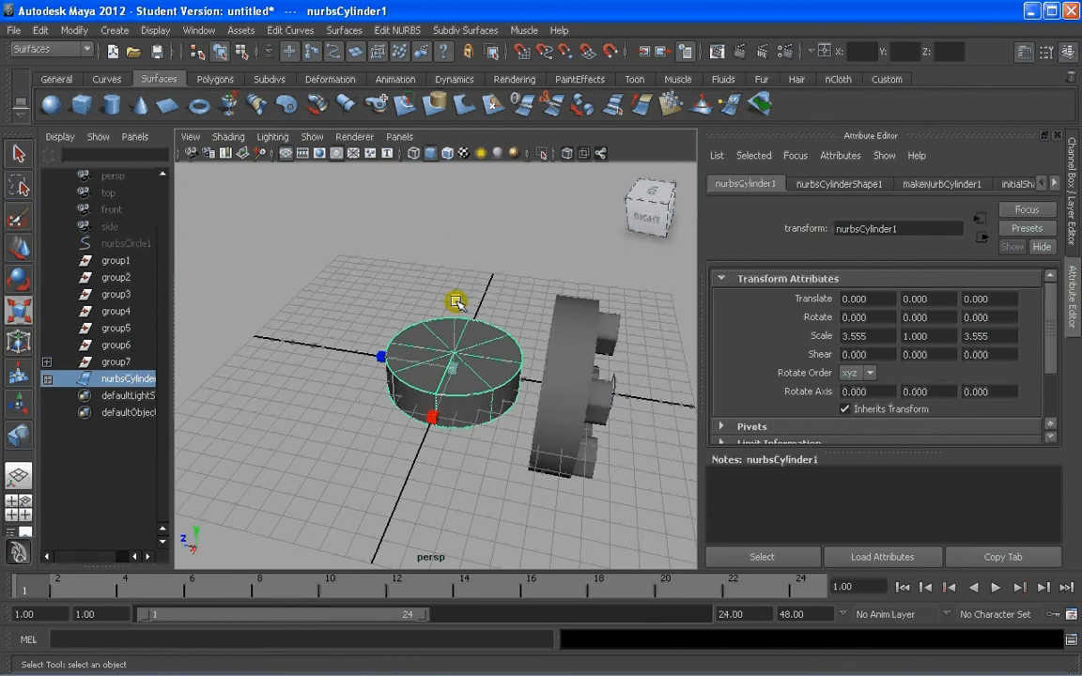
left_click_drag(454, 302, 461, 272, "ctrl")
key("Delete")
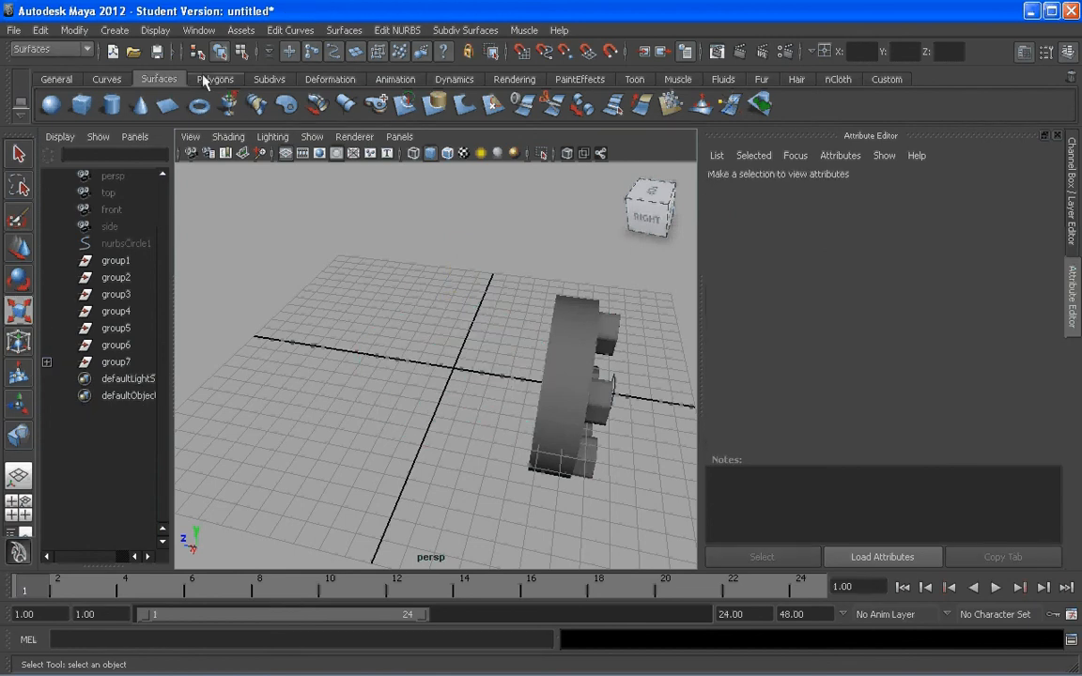
Step: Create a polygon cylinder at the grid origin and scale it into a wide, tall body that reaches the upright base disc
left_click(207, 80)
left_click(113, 103)
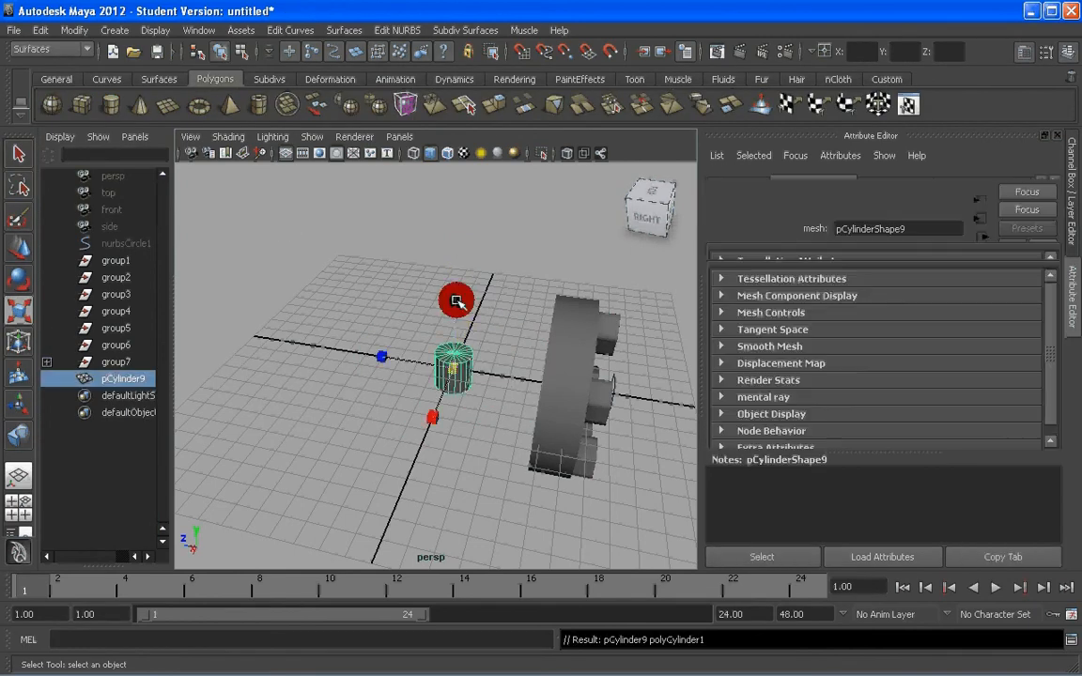
left_click_drag(456, 301, 460, 126, "ctrl")
left_click_drag(452, 295, 451, 116, "ctrl")
mouse_move(456, 297)
left_mouse_down()
mouse_move(455, 218)
mouse_move(454, 307)
left_mouse_up()
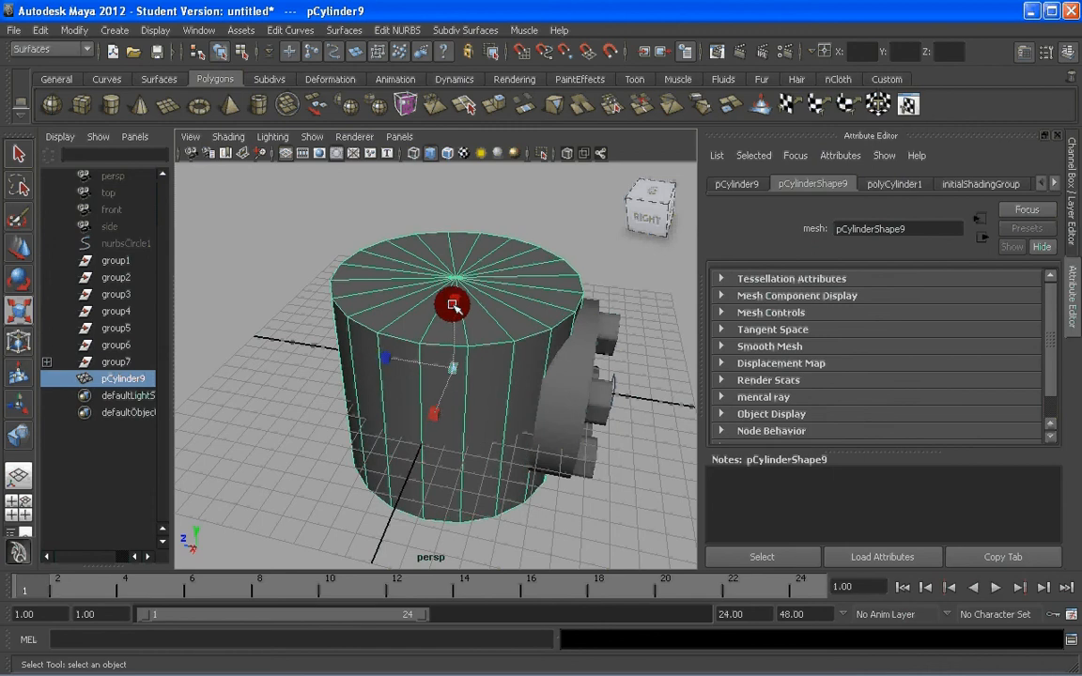
Step: Thicken the bolted base disc along its axis and move it toward the large cylinder so the nuts protrude from its face
left_click_drag(454, 307, 526, 424, "alt")
scroll(489, 403, "up", 3)
left_click(503, 426)
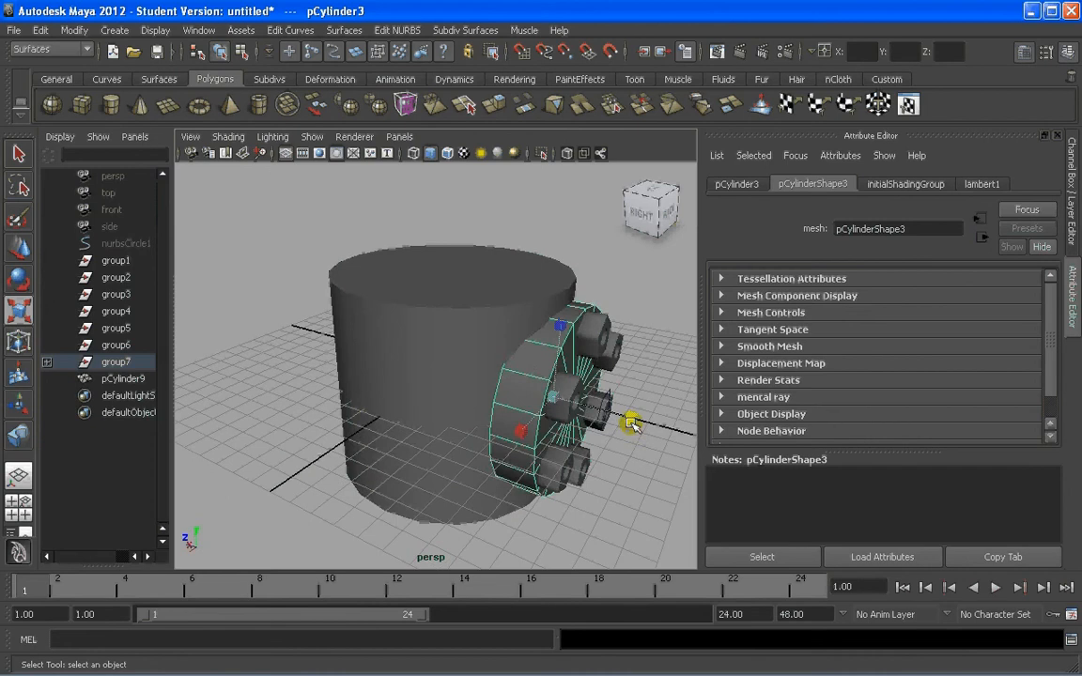
left_click_drag(627, 420, 696, 448)
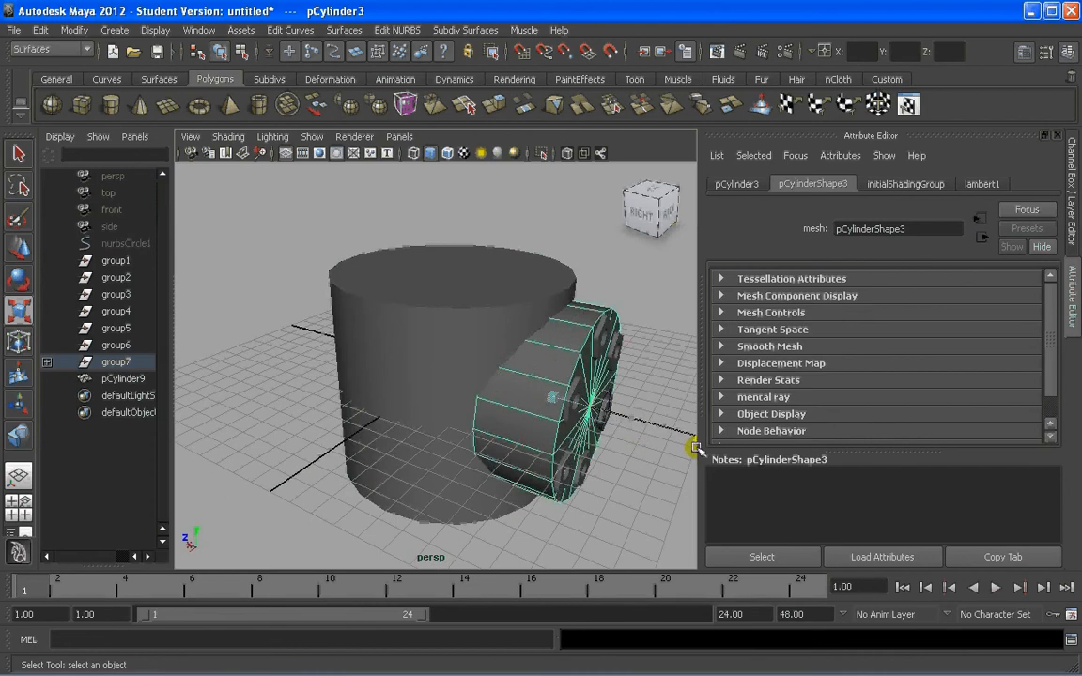
middle_click_drag(554, 429, 438, 385, "alt")
key("w")
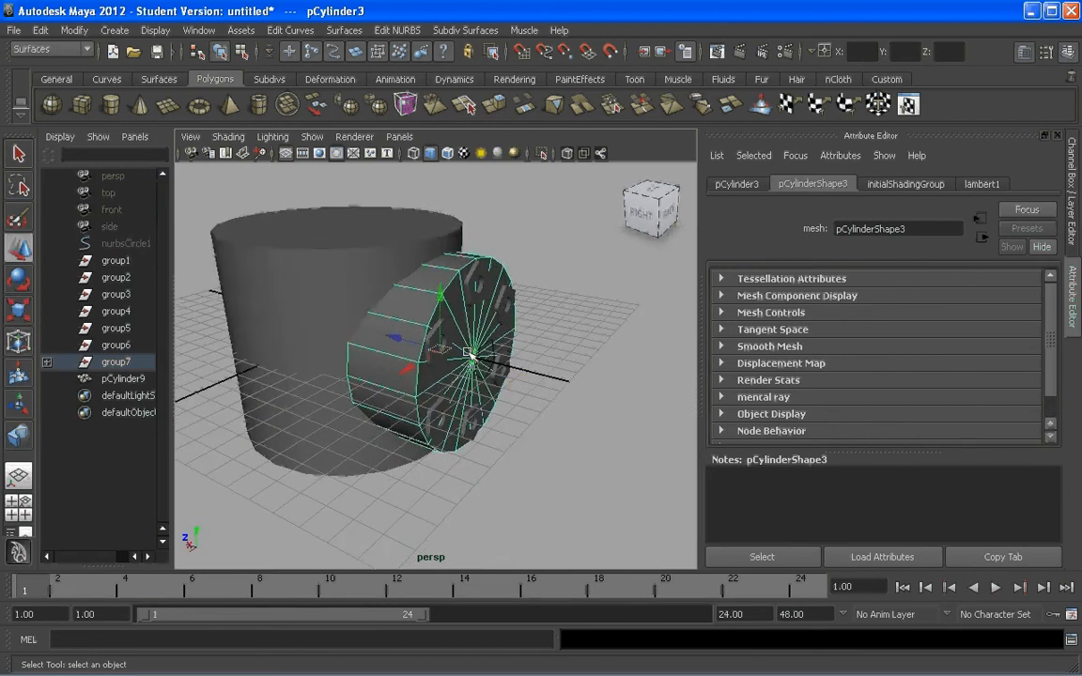
left_click_drag(400, 338, 382, 335)
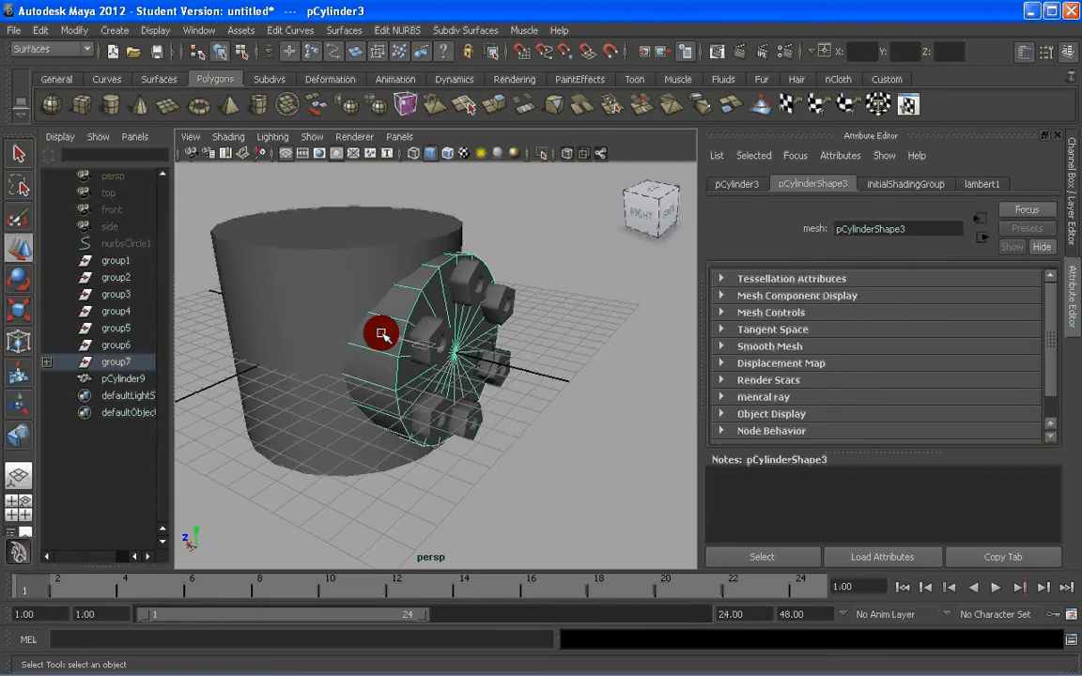
Step: Examine the bolted disc, its nuts and its joint with the large cylinder from several sides and distances
scroll(386, 333, "up", 5)
left_click_drag(282, 333, 389, 341, "alt")
left_click_drag(515, 312, 412, 314, "alt")
scroll(399, 324, "down", 5)
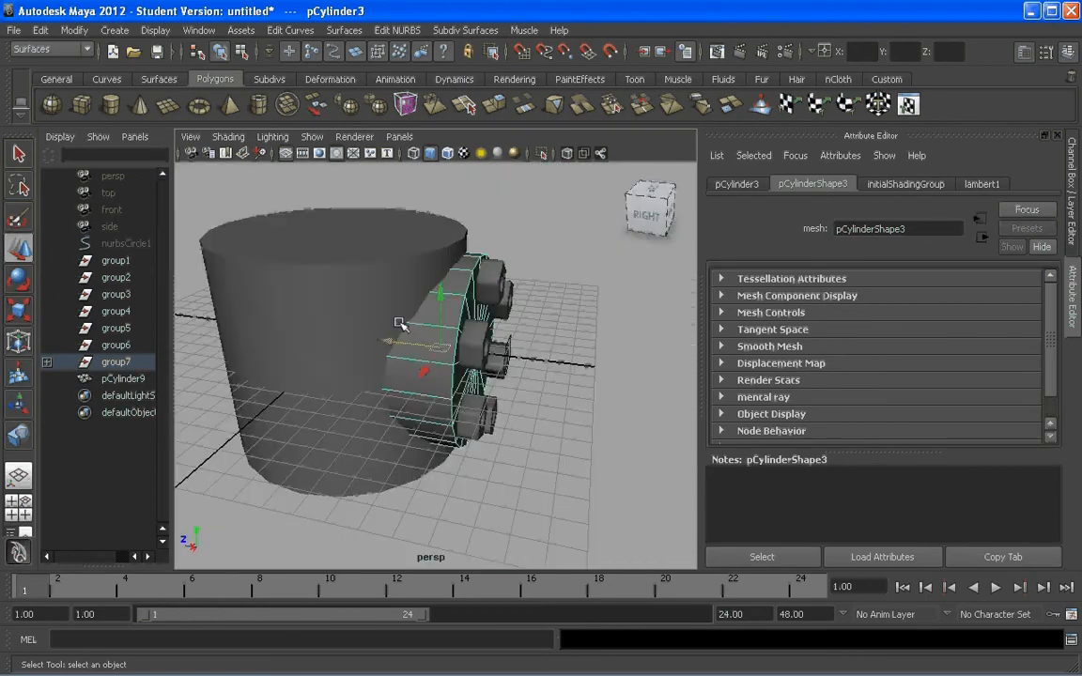
left_click(495, 442)
left_click_drag(495, 441, 437, 358, "alt")
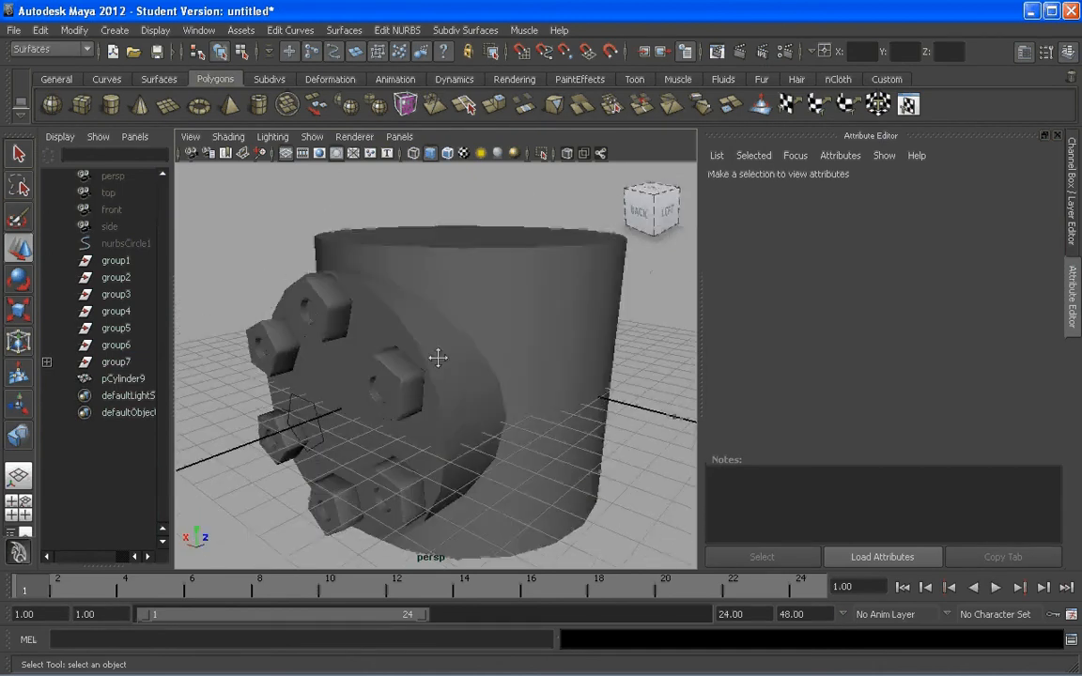
middle_click_drag(438, 358, 450, 351, "alt")
scroll(449, 351, "up", 5)
left_click_drag(449, 351, 450, 337, "alt")
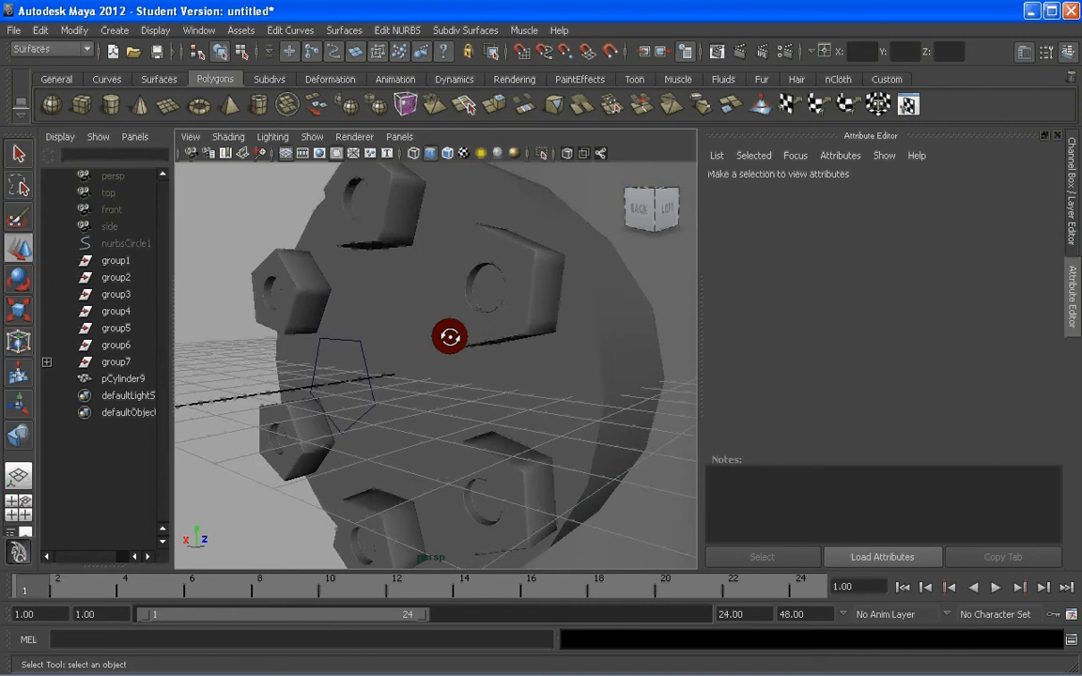
scroll(527, 273, "up", 5)
middle_click_drag(527, 273, 482, 339, "alt")
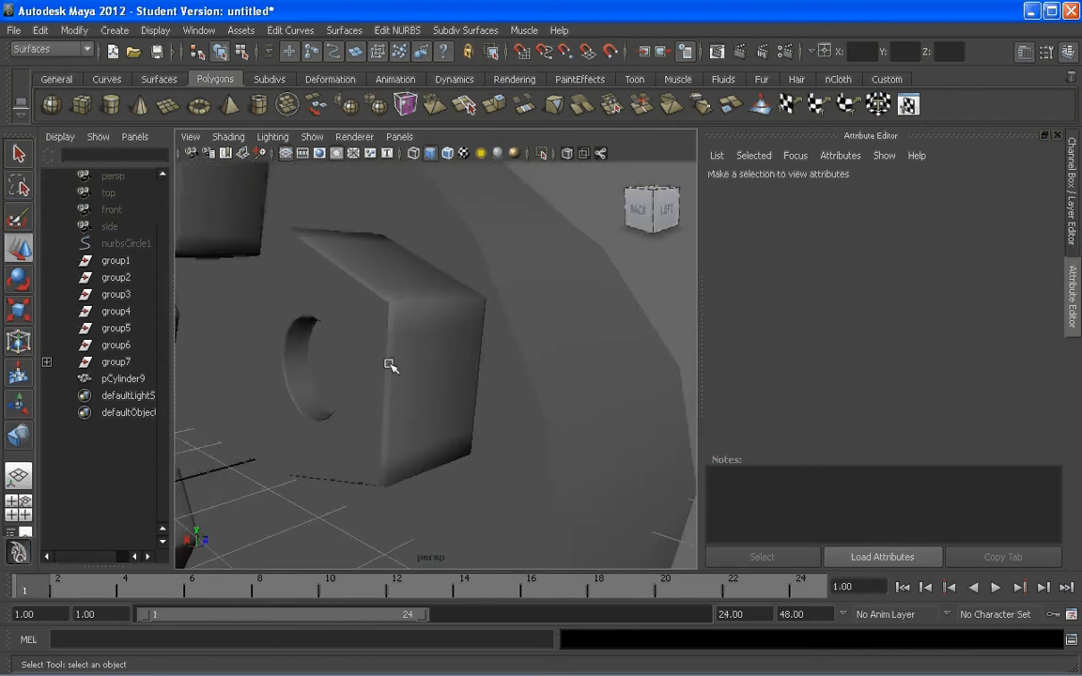
scroll(389, 365, "down", 5)
scroll(411, 386, "down", 5)
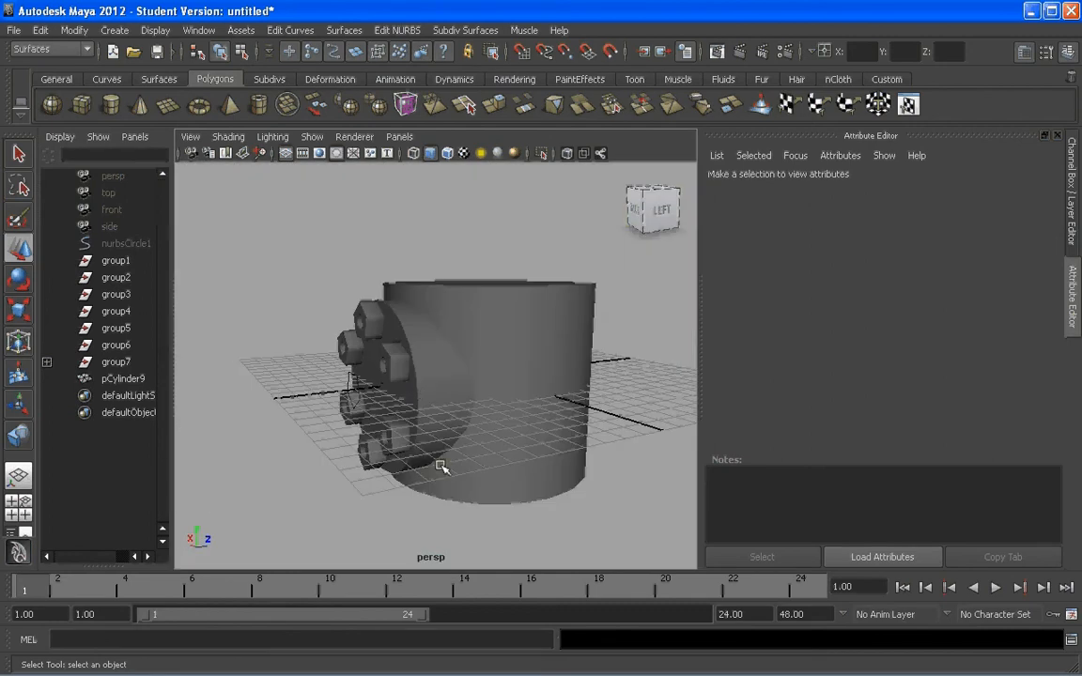
left_click_drag(442, 466, 452, 403, "alt")
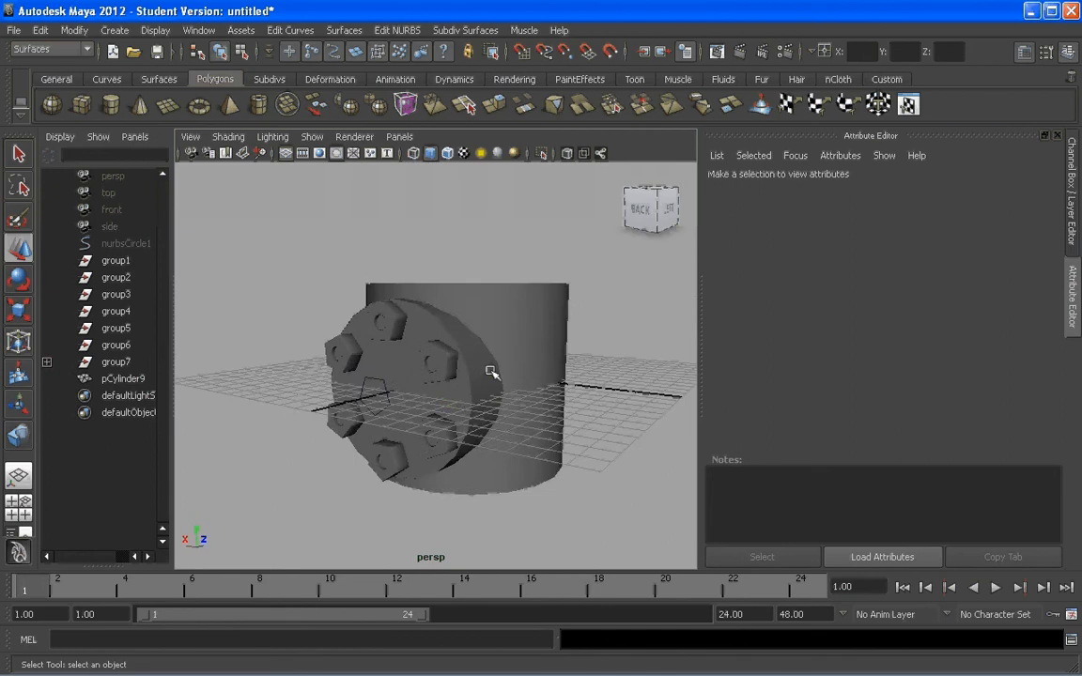
left_click_drag(490, 369, 492, 380, "alt")
scroll(392, 385, "up", 5)
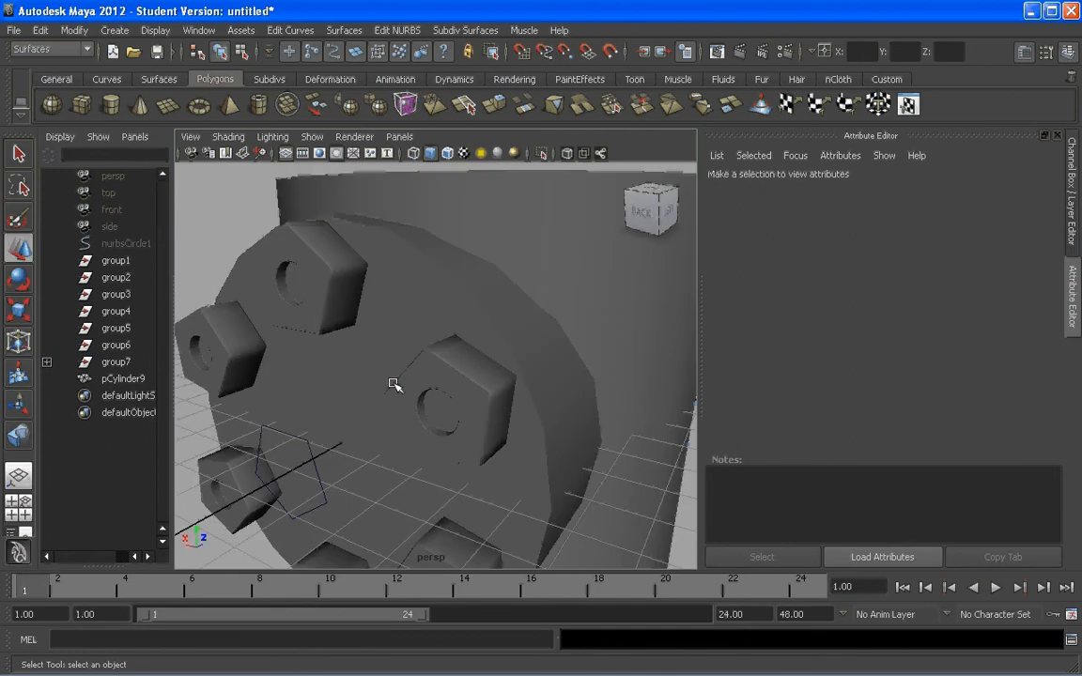